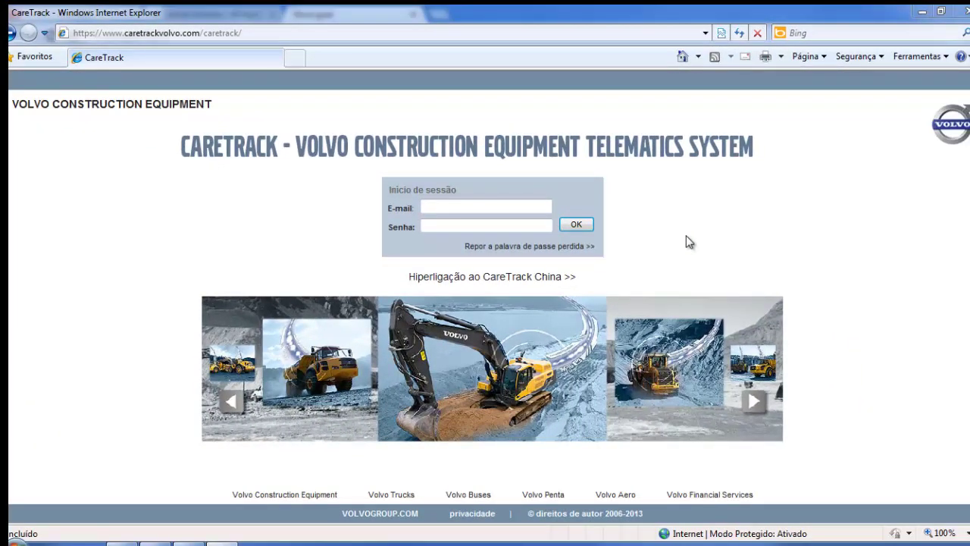
# Log in with the saved training account's e-mail from the autocomplete list
pyautogui.click(487, 206)
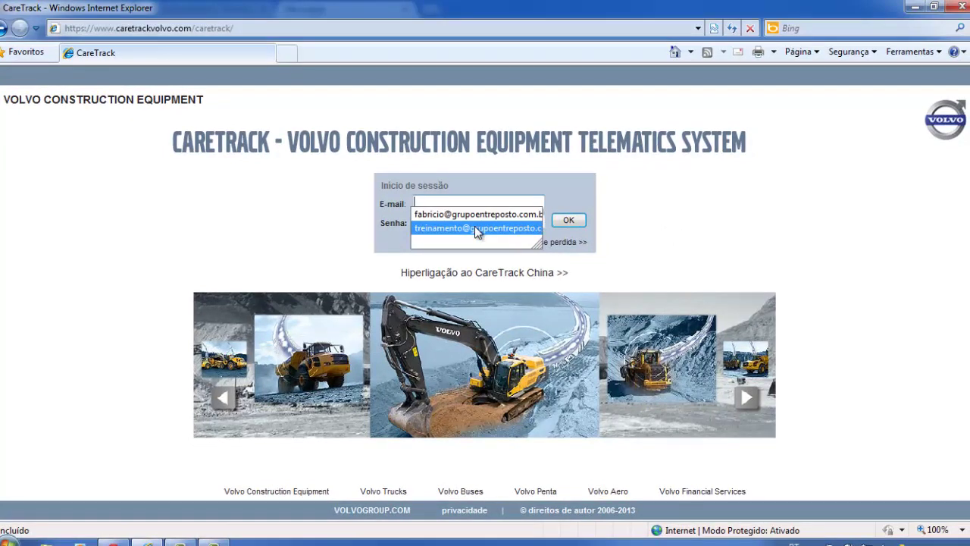
pyautogui.click(478, 228)
pyautogui.click(570, 221)
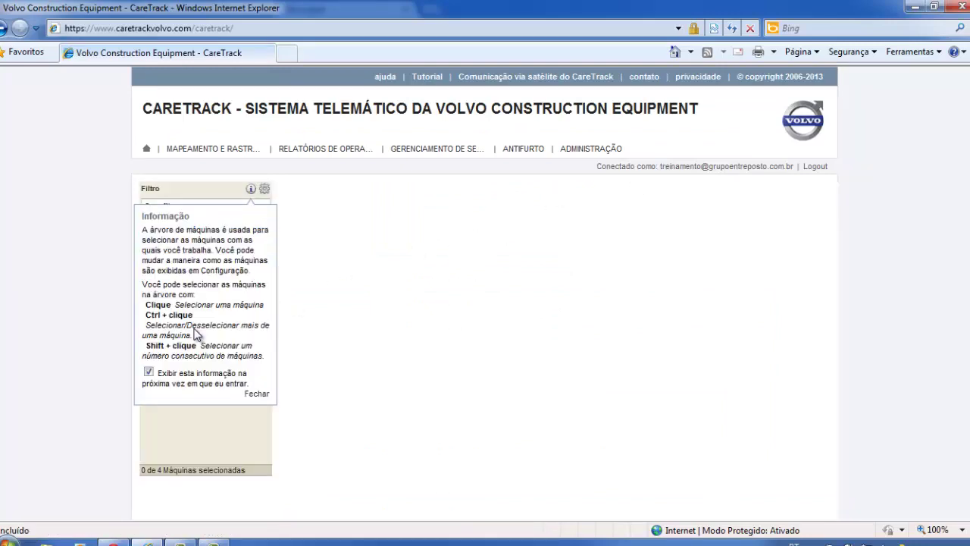
# Close the Informação notice about the machine tree with 'Fechar'
pyautogui.click(263, 393)
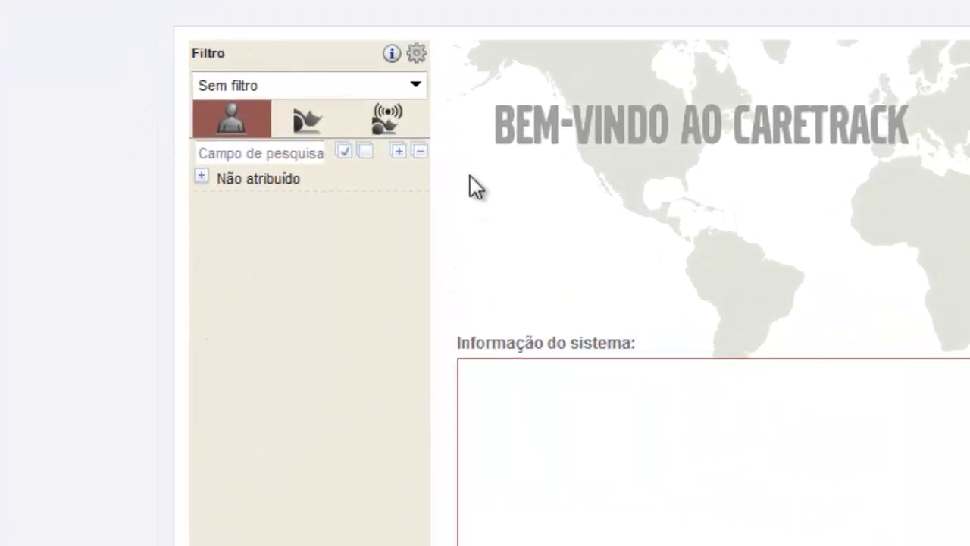
# Expand 'Não atribuído' and try grouping machines by type, by status, then by custom group
pyautogui.click(201, 175)
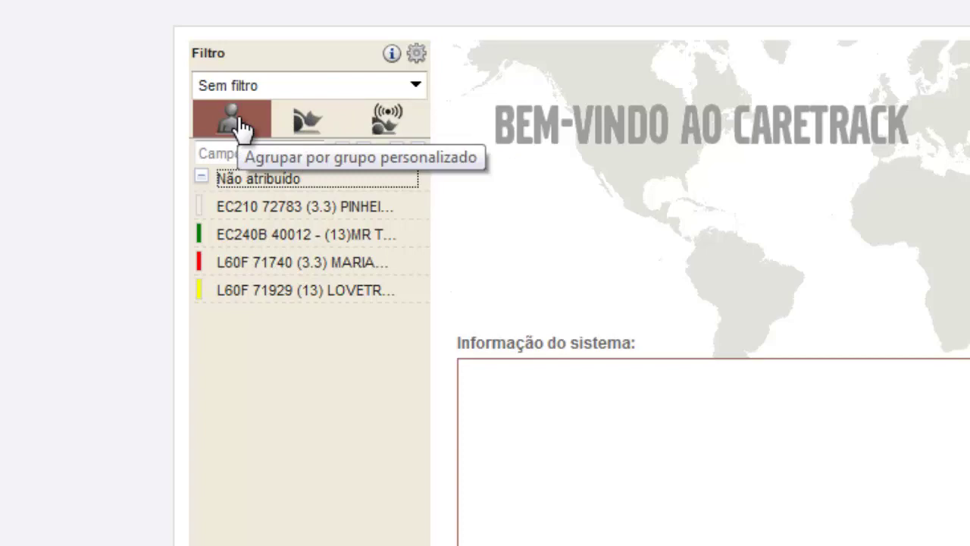
pyautogui.click(311, 126)
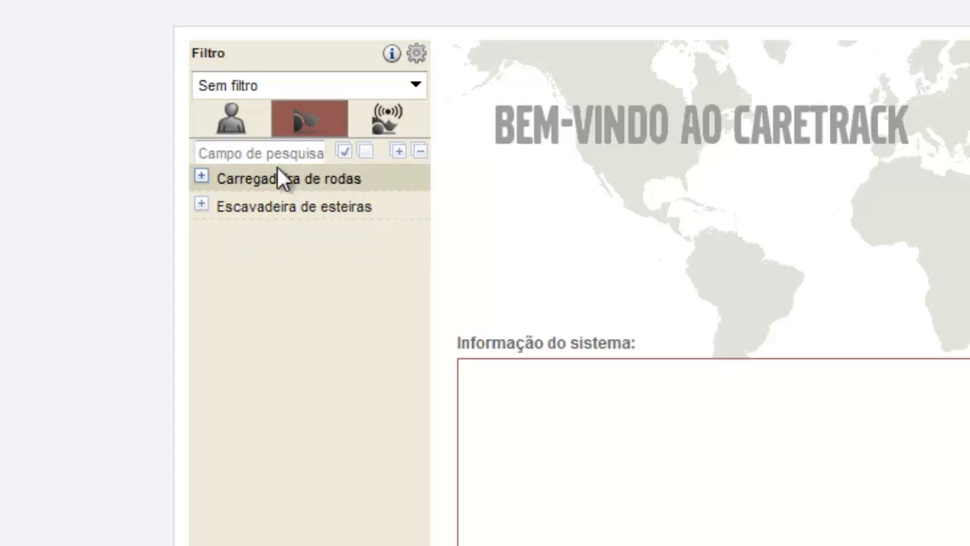
pyautogui.click(399, 118)
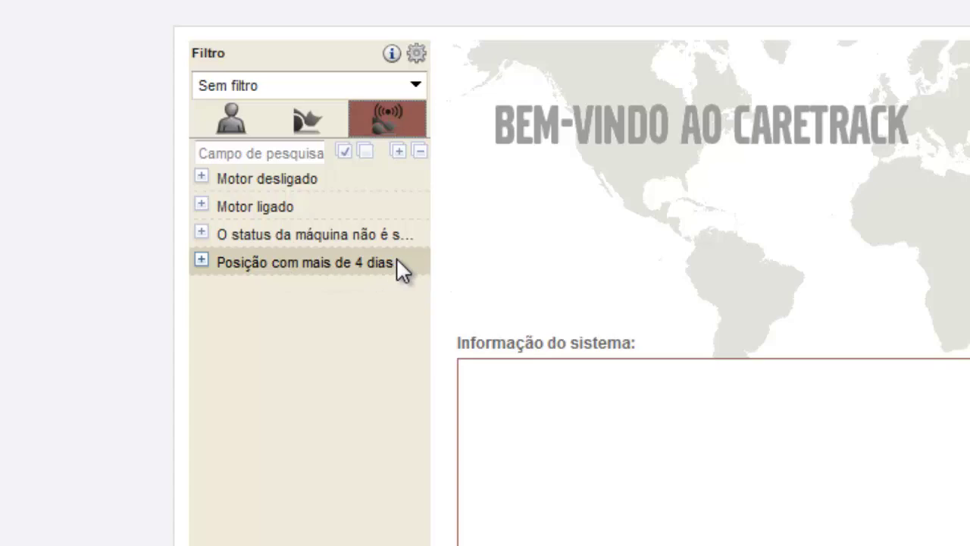
pyautogui.click(236, 124)
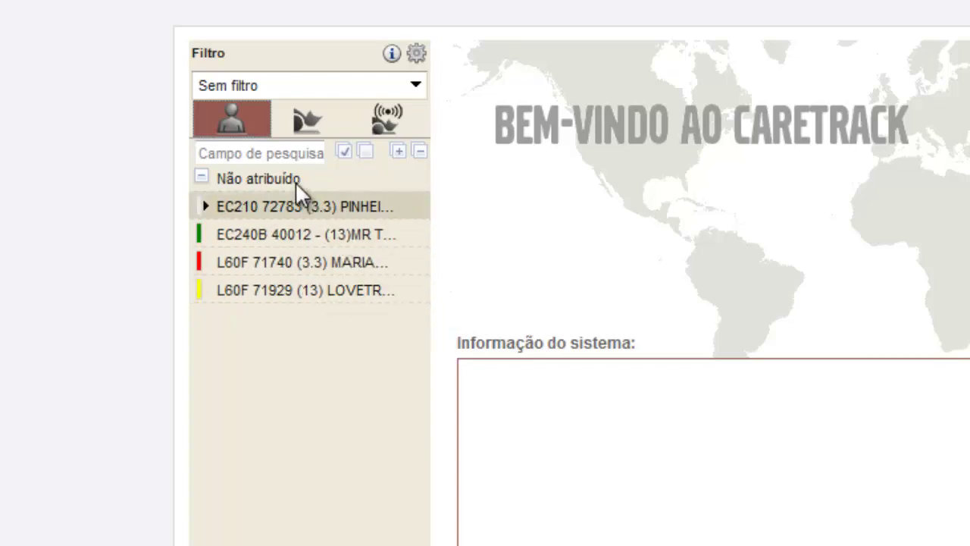
# Select all four machines and open Mapeamento e Rastreamento, answering 'Não' to the security warning
pyautogui.click(344, 152)
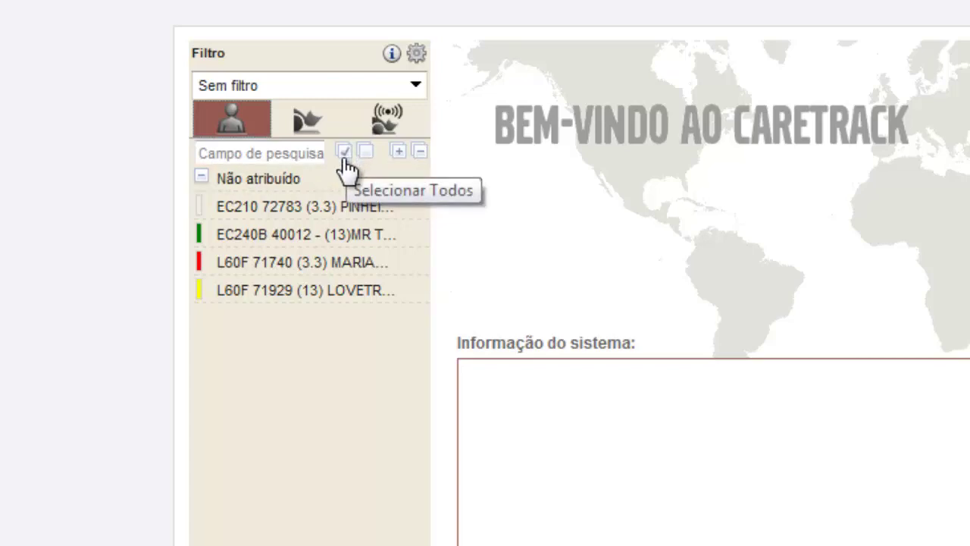
pyautogui.click(345, 155)
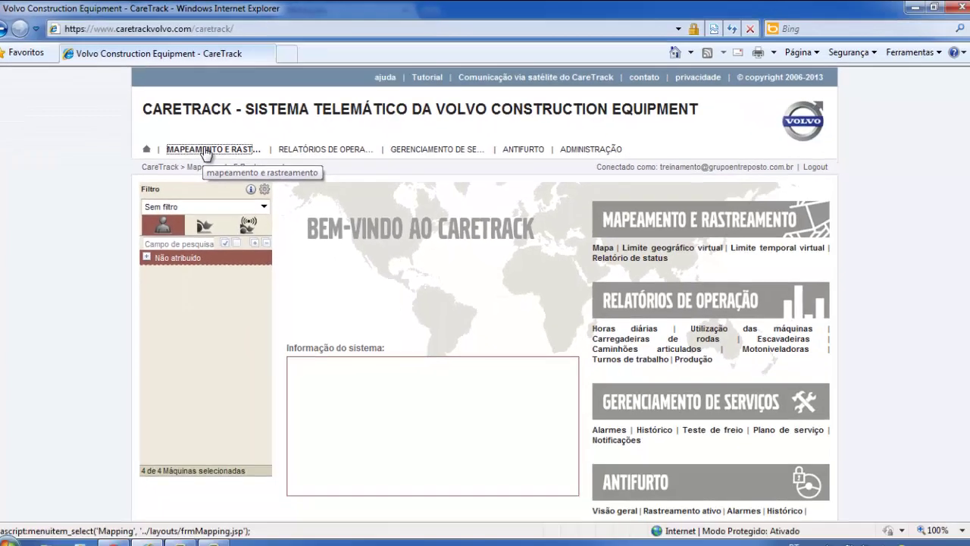
pyautogui.click(205, 150)
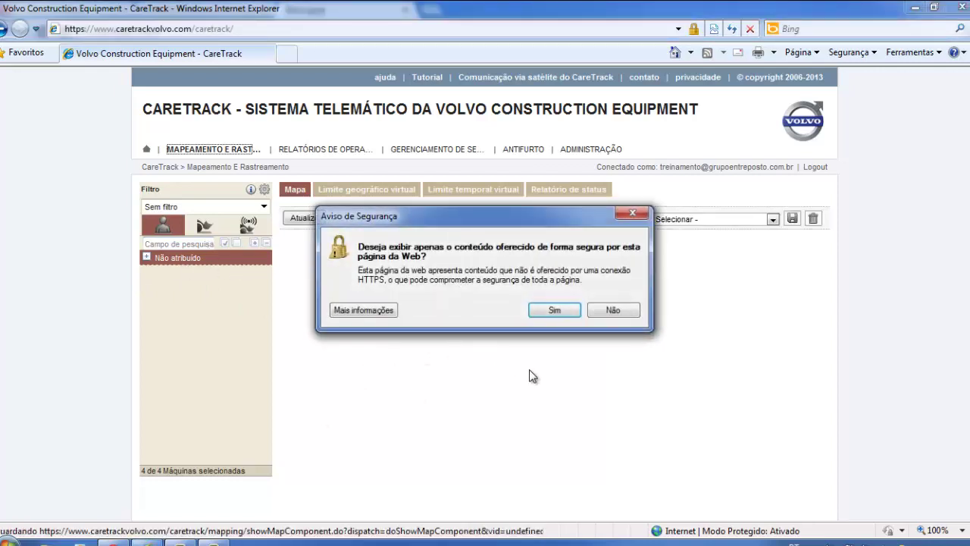
pyautogui.click(614, 310)
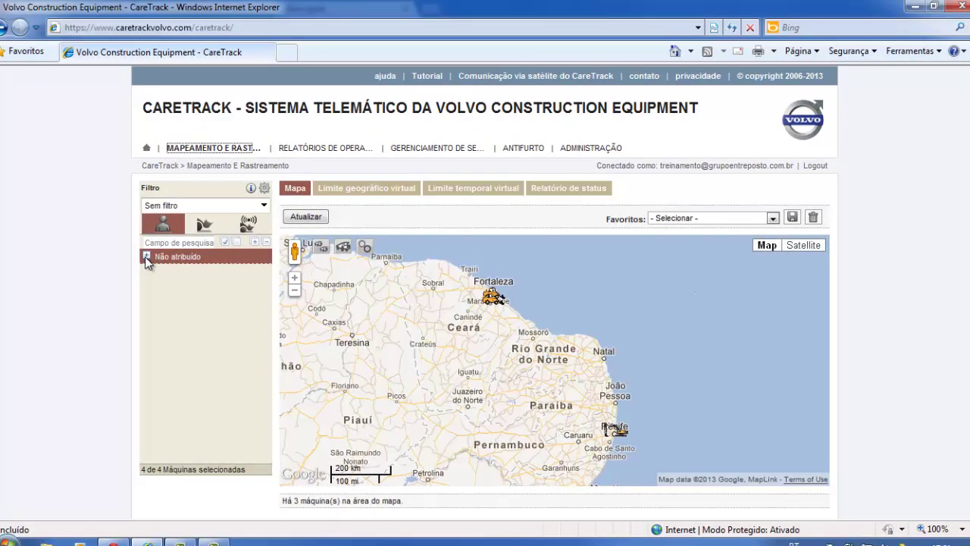
# Clear the selection, pick only the EC240B 40012, and refresh the map with Atualizar
pyautogui.click(146, 256)
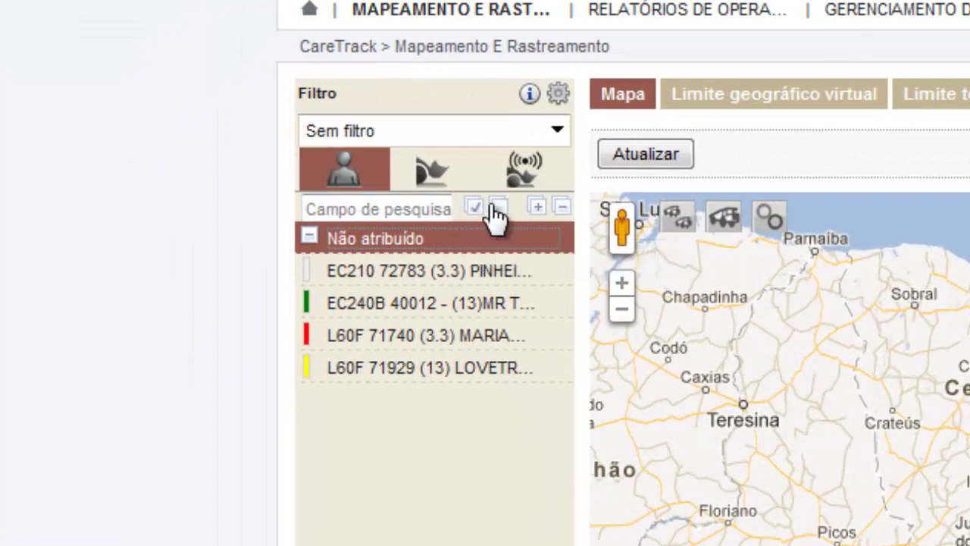
pyautogui.click(500, 208)
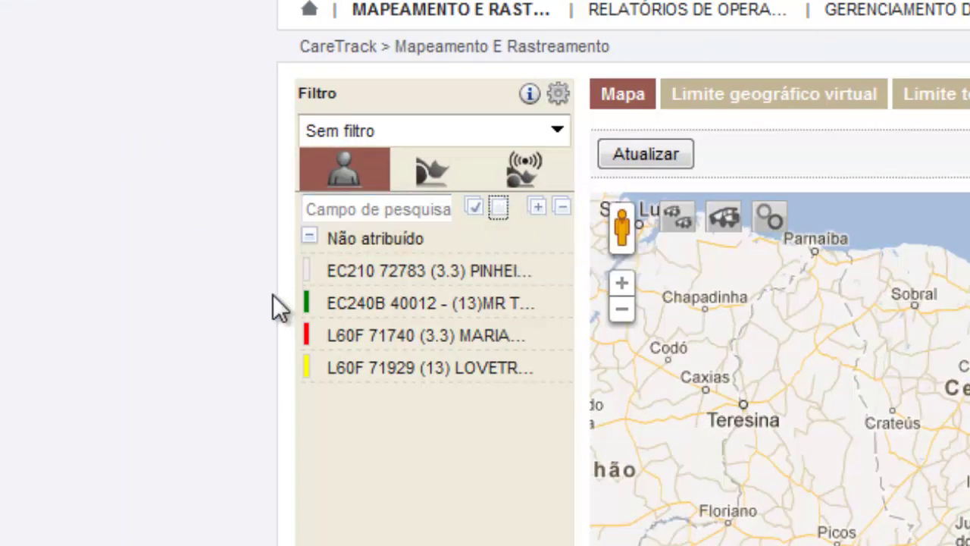
pyautogui.click(361, 302)
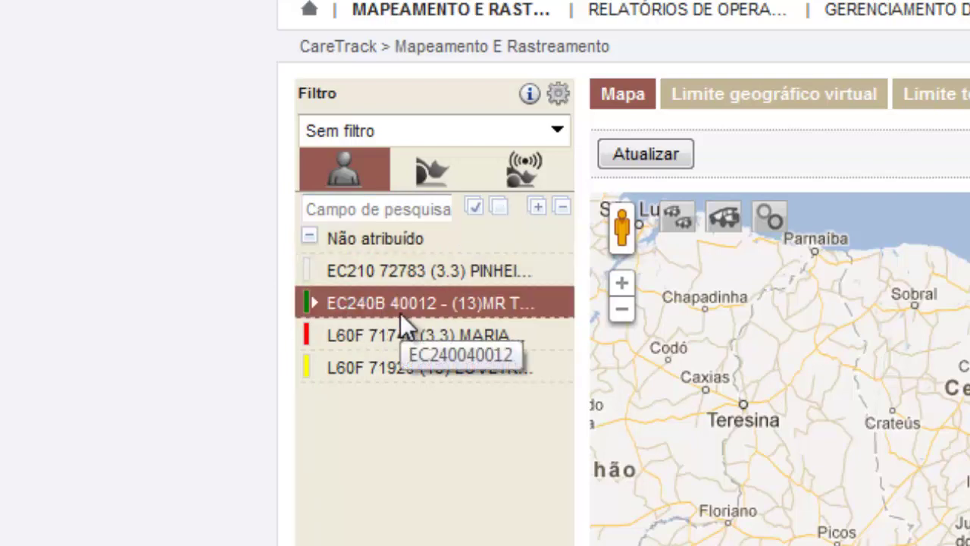
pyautogui.click(652, 159)
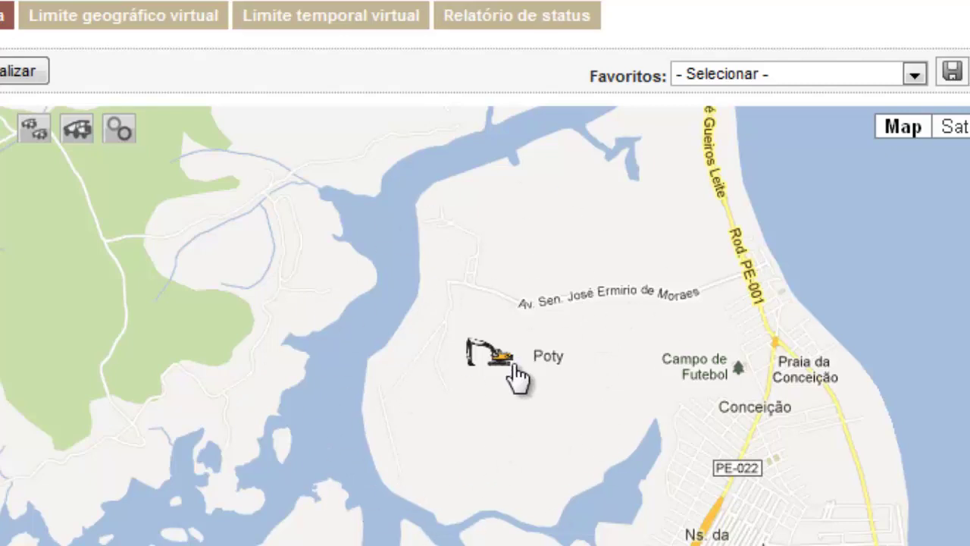
pyautogui.moveTo(512, 373)
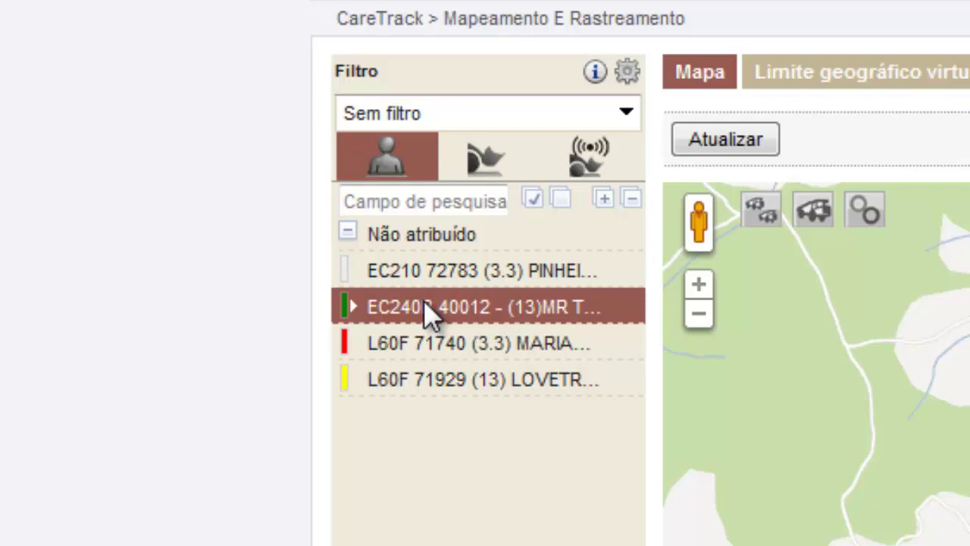
# Add the L60F 71929 to the selection and map both machines
pyautogui.click(446, 374)
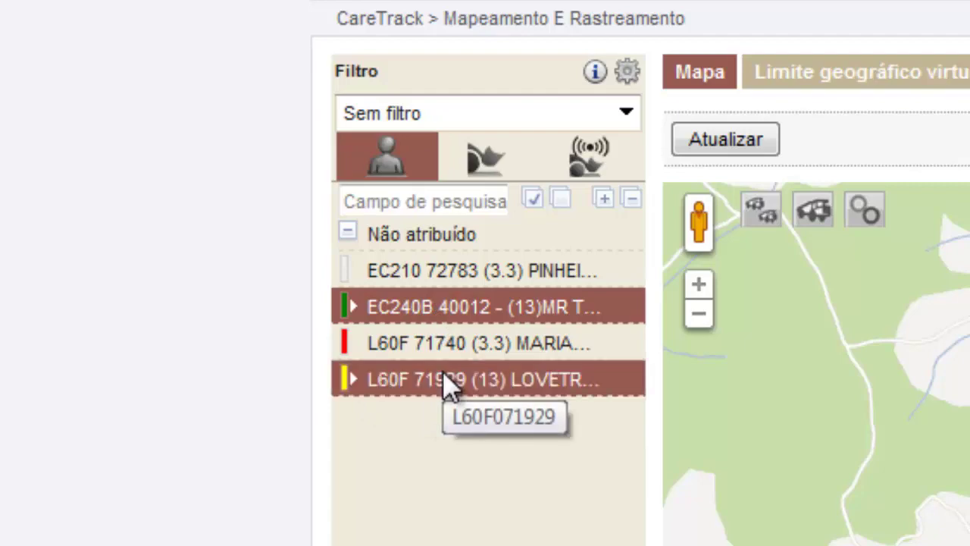
pyautogui.click(728, 144)
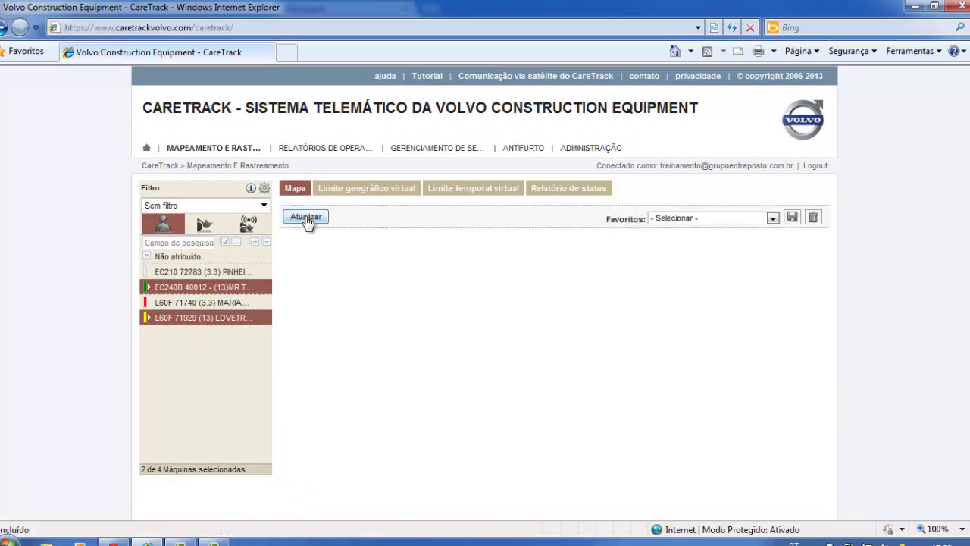
pyautogui.click(306, 219)
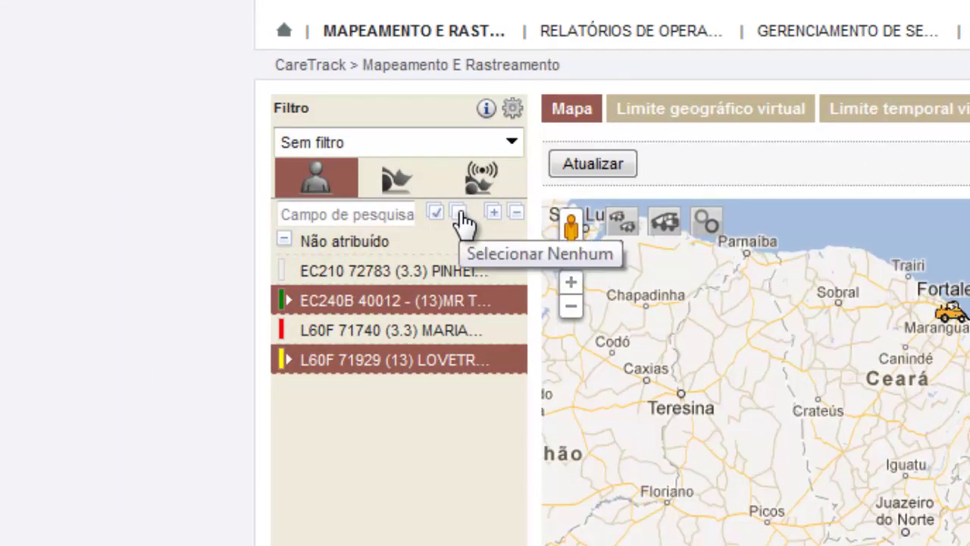
# Narrow the selection back to only the EC240B 40012 and refresh the map
pyautogui.click(458, 215)
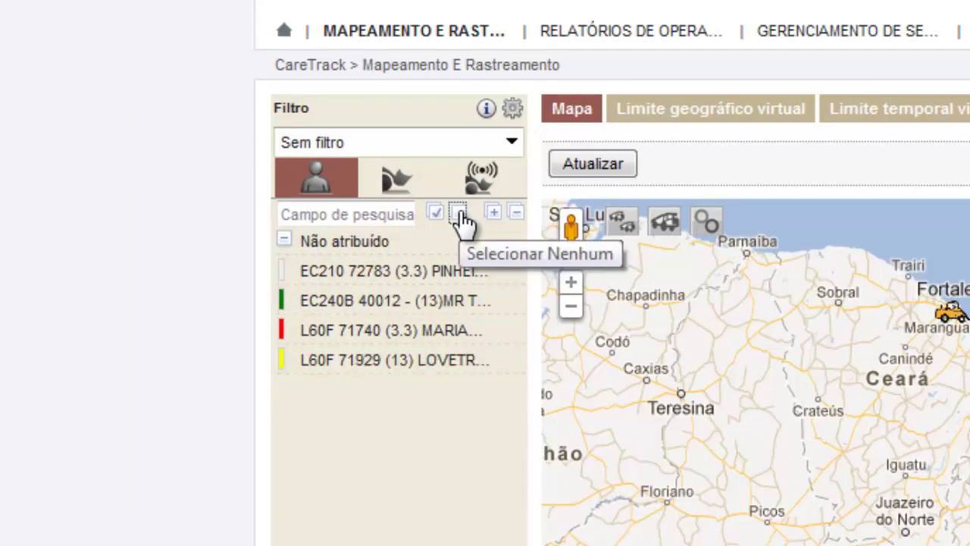
pyautogui.click(330, 305)
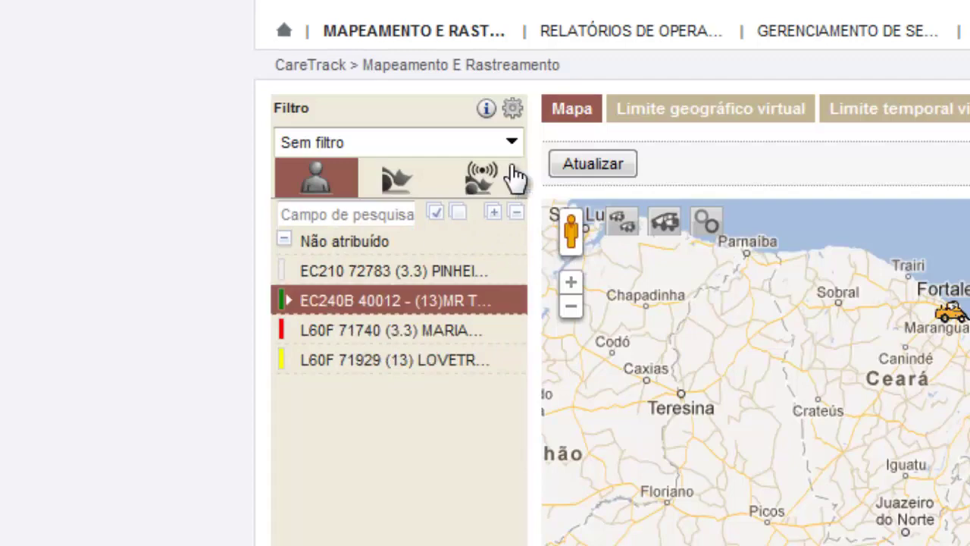
pyautogui.click(604, 164)
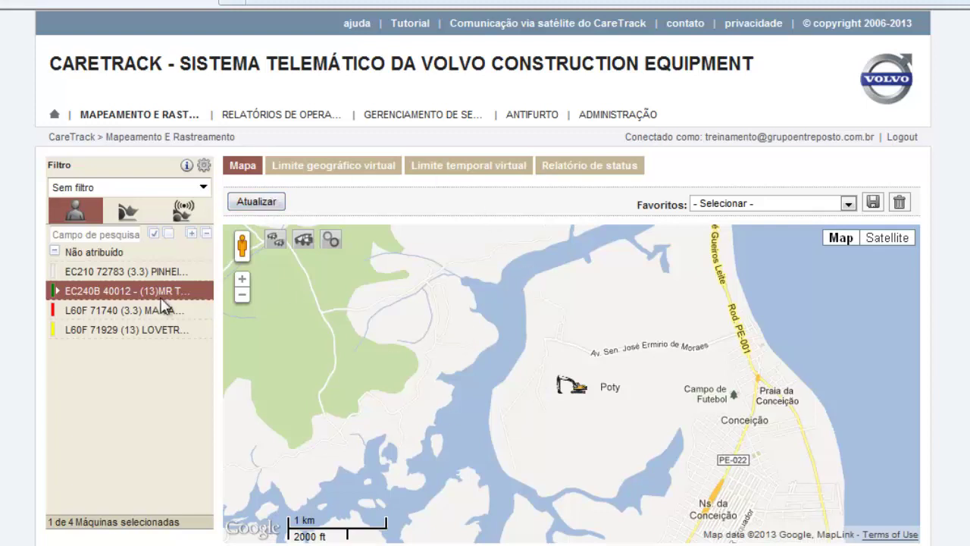
# Show the EC240B's details card with its Poty location and coordinates S 7,8800, O 34,8494
pyautogui.click(577, 390)
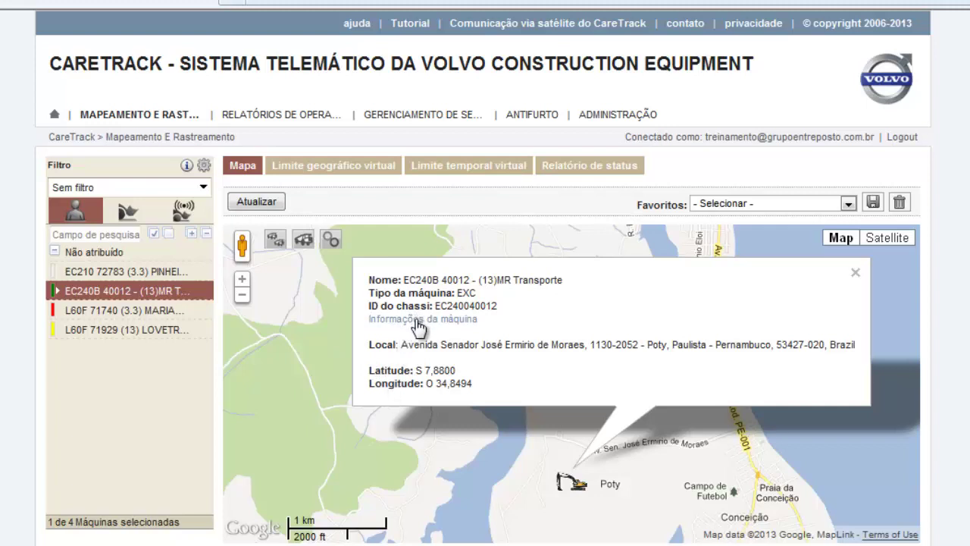
# Open 'Informações da máquina' for the EC240B 40012 from the map popup
pyautogui.click(418, 321)
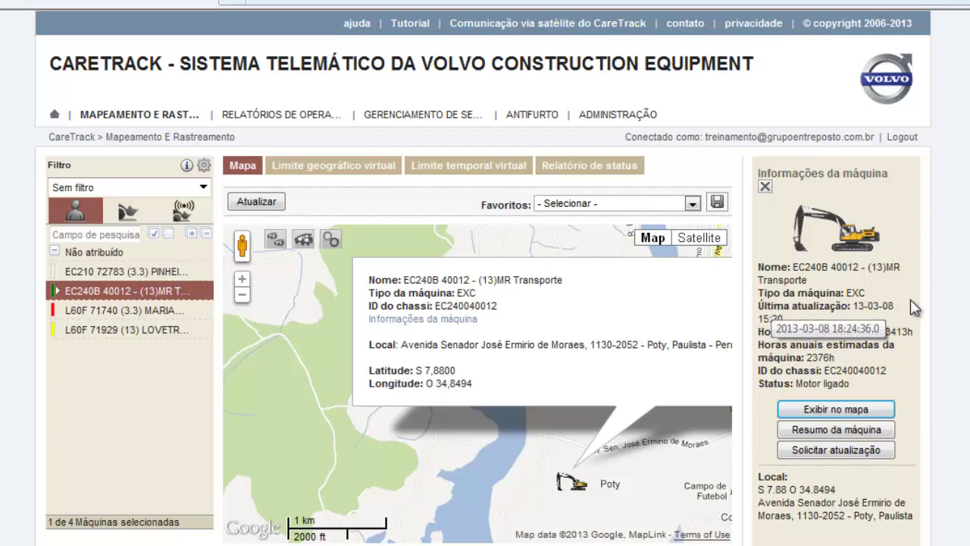
pyautogui.moveTo(762, 315)
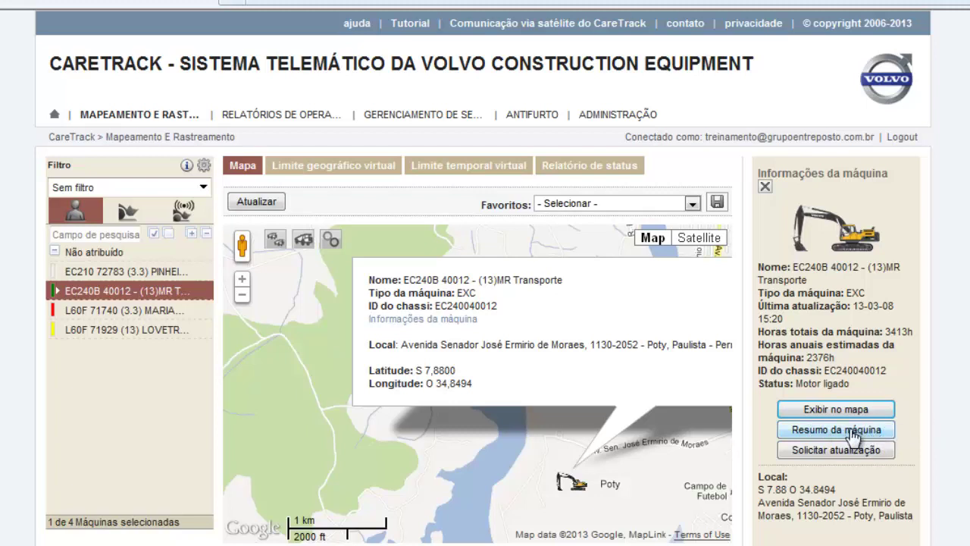
# Read the EC240B's Resumo da máquina, then return to the Mapeamento e Rastreamento map
pyautogui.click(848, 435)
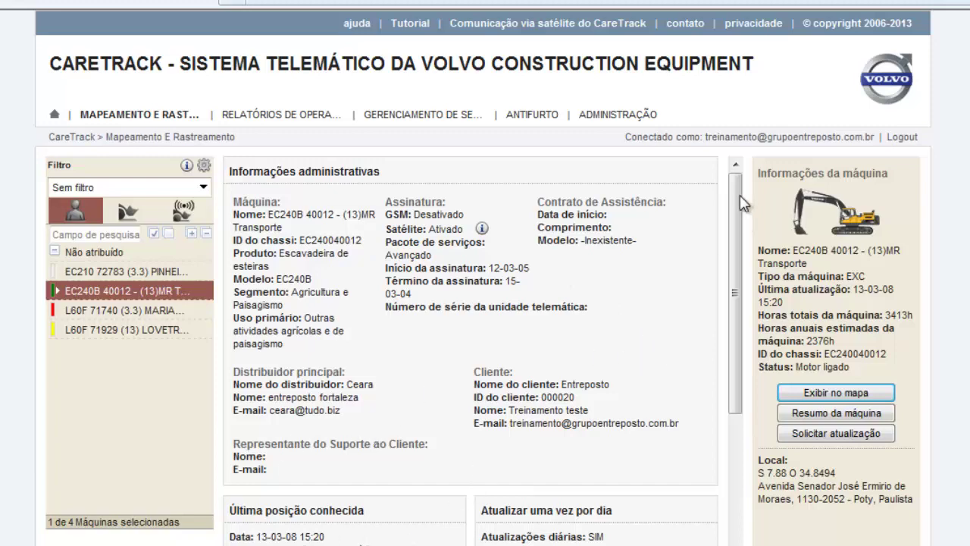
pyautogui.moveTo(743, 199)
pyautogui.mouseDown()
pyautogui.moveTo(743, 309)
pyautogui.moveTo(743, 182)
pyautogui.mouseUp()
pyautogui.click(136, 115)
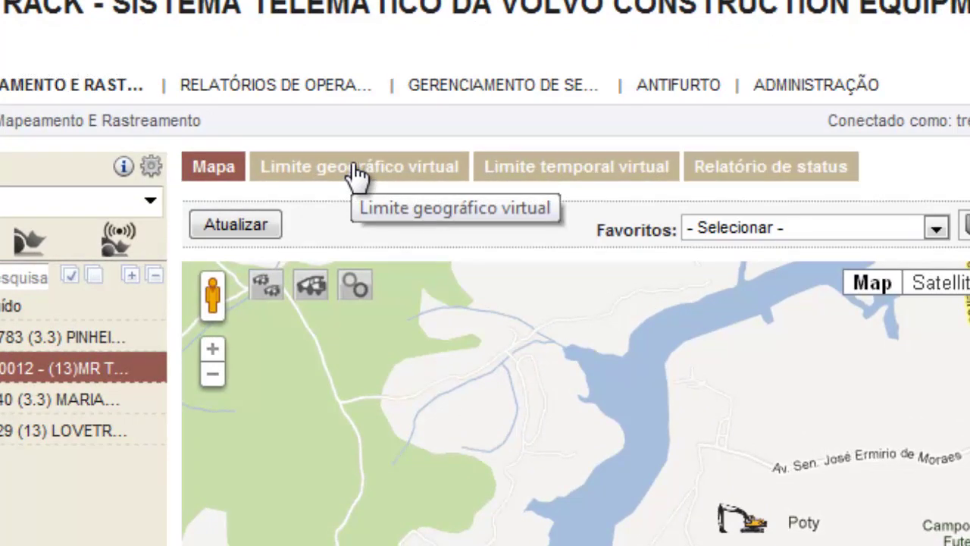
# Show the Limite geográfico virtual geofence list, where the EC240B 40012 has no geofence
pyautogui.click(356, 175)
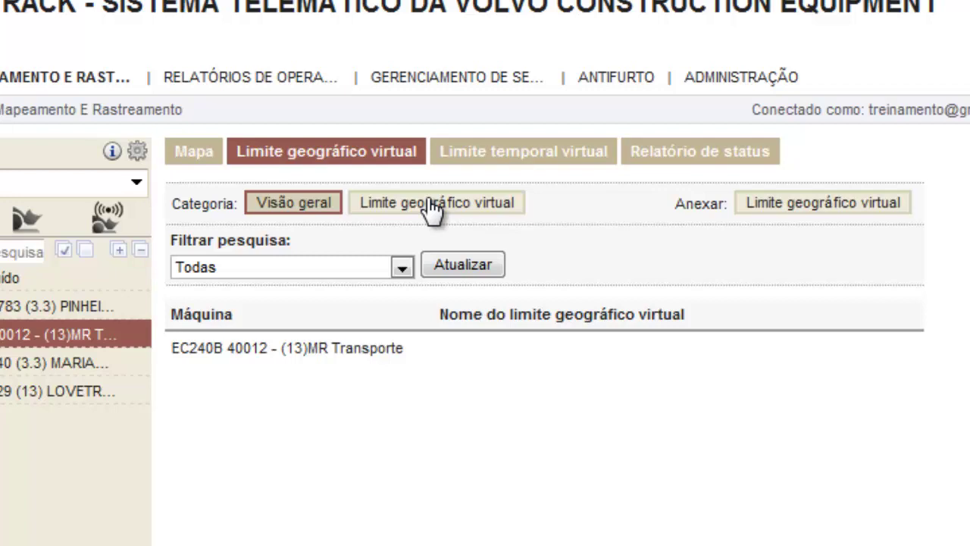
pyautogui.click(433, 208)
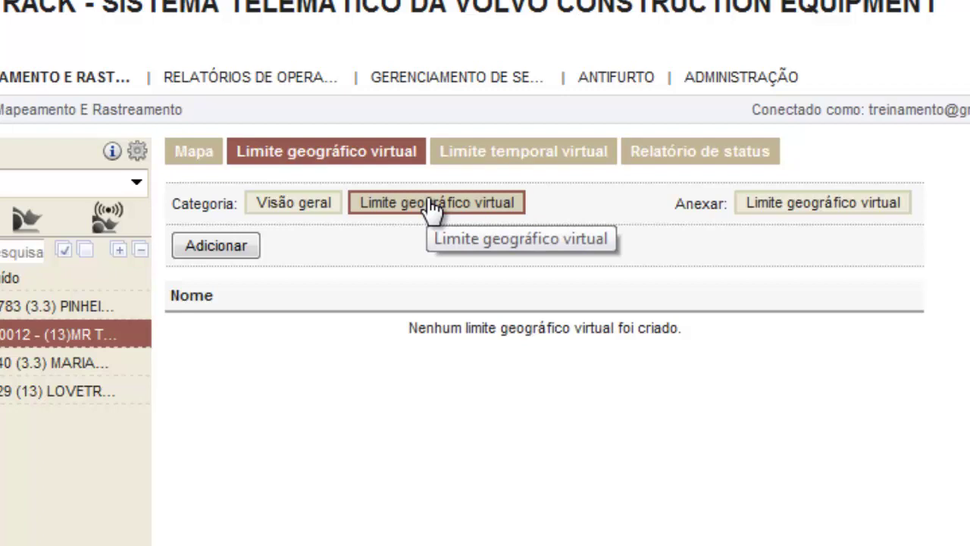
# Start a new virtual geofence with Adicionar to get a blank geofence form
pyautogui.click(215, 248)
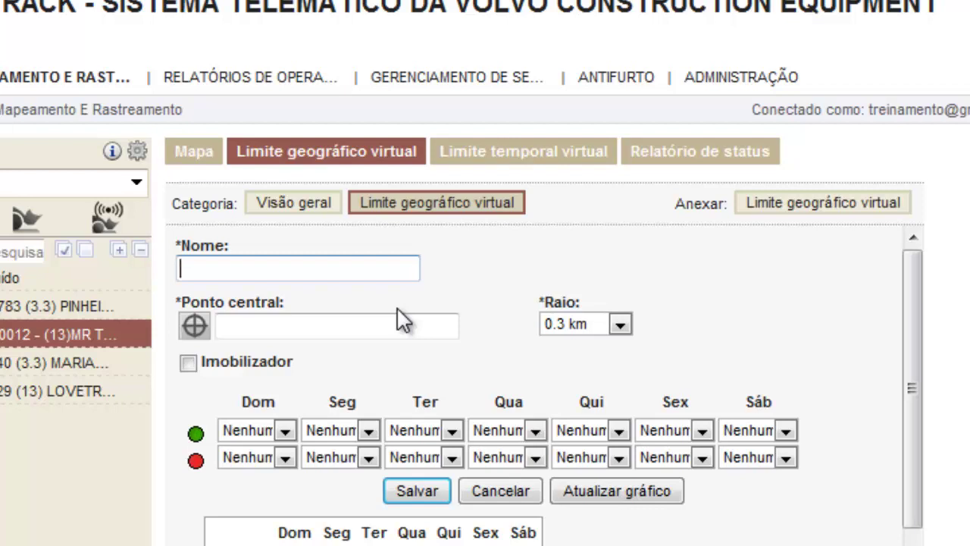
# Name the geofence limite1 with a 3 km radius and open the centre-point picker
pyautogui.write('limite1')
pyautogui.click(621, 324)
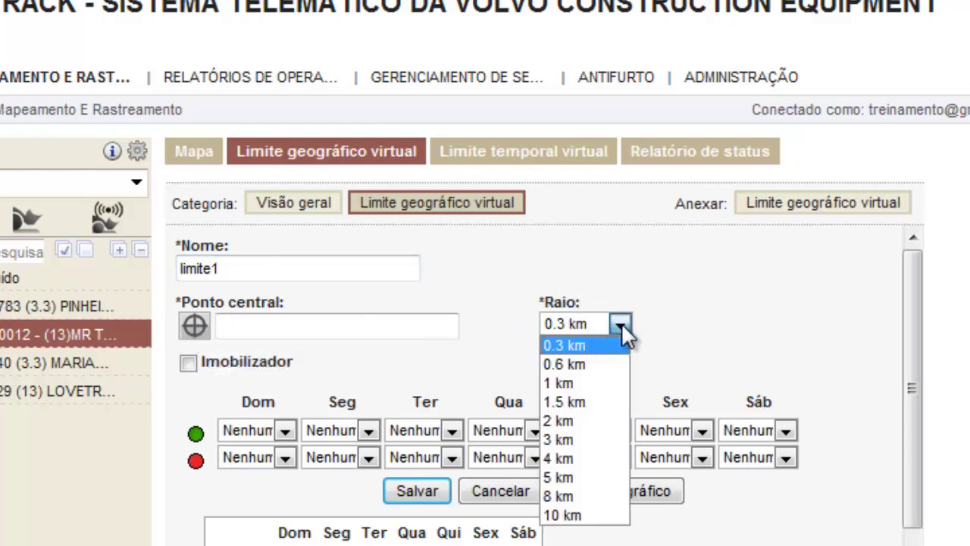
pyautogui.click(581, 441)
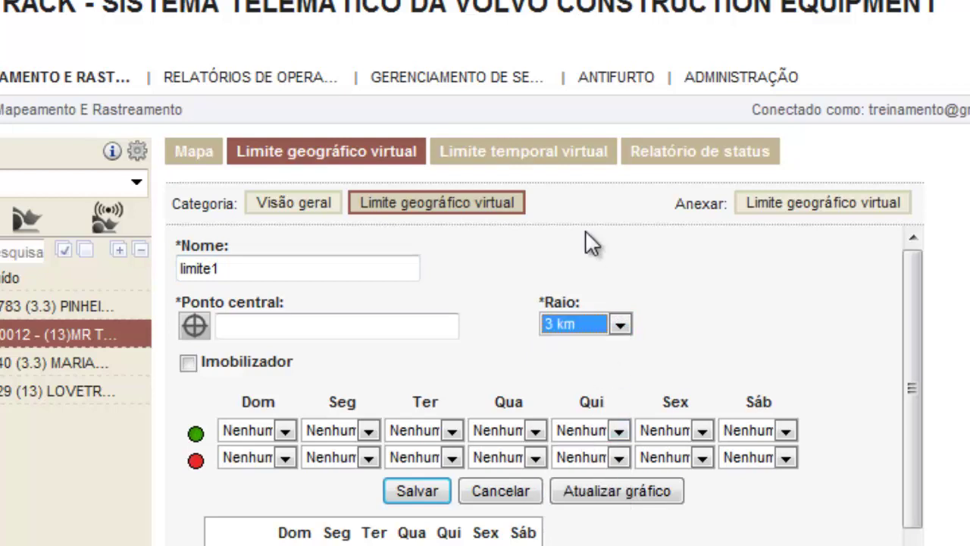
pyautogui.click(194, 327)
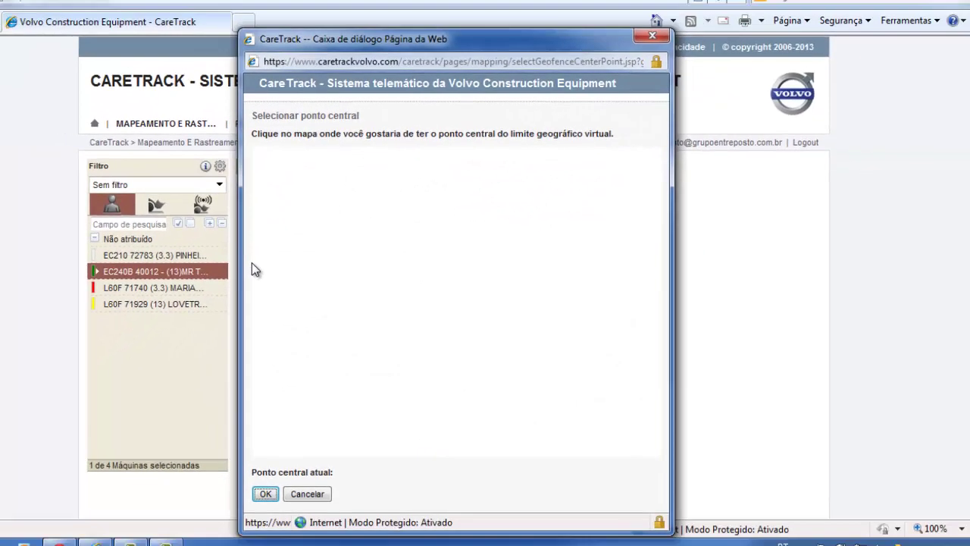
# Decline the security warning and centre the geofence on the excavator at S 7,8800, O 34,8494
pyautogui.click(591, 294)
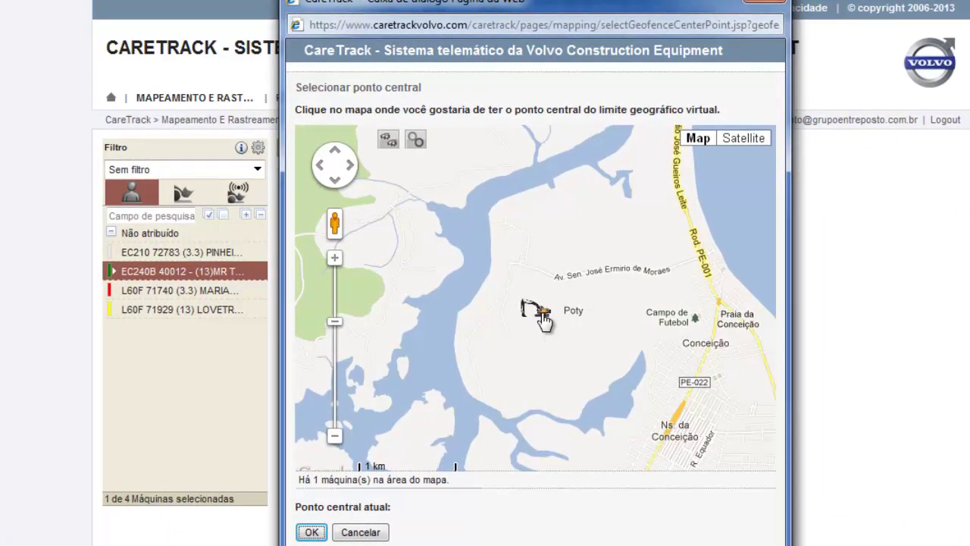
pyautogui.click(543, 317)
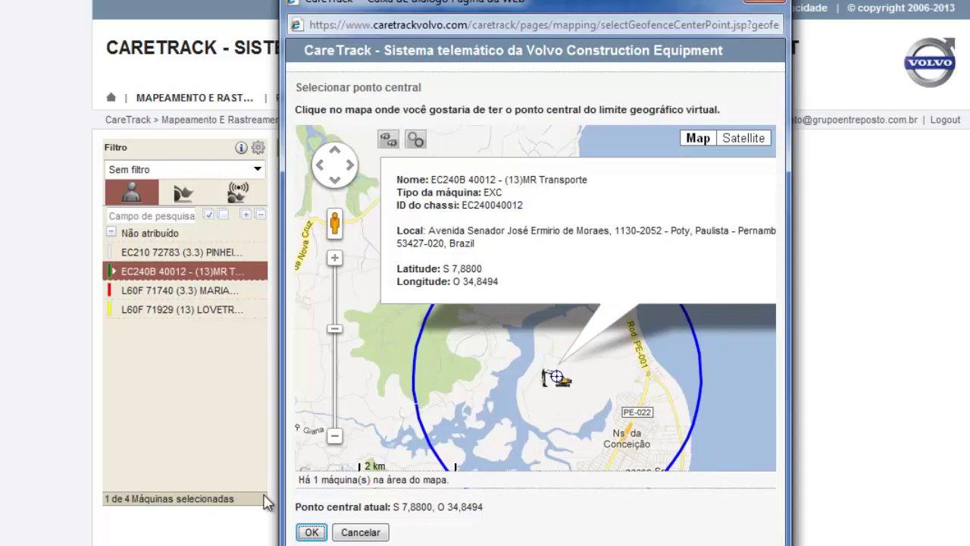
pyautogui.click(312, 533)
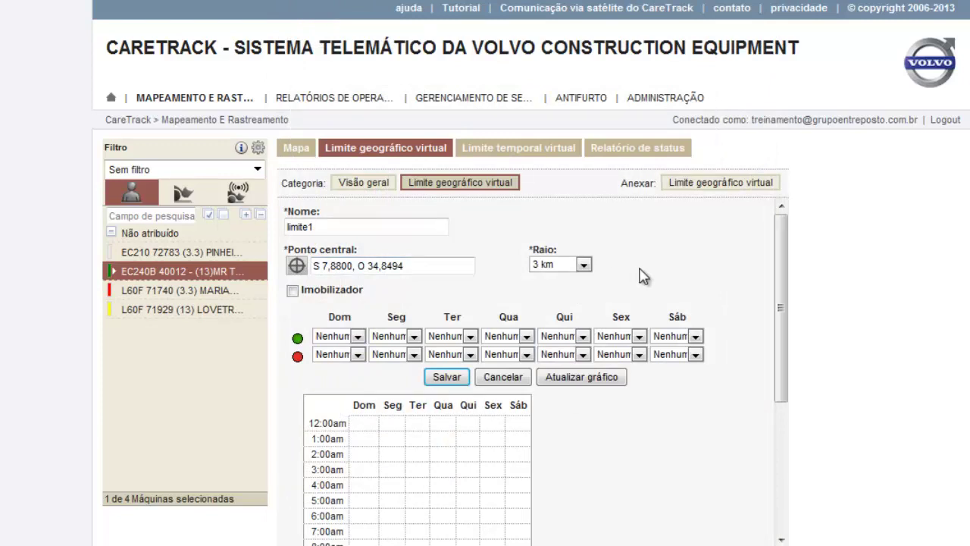
# Change the limite1 radius in the Raio dropdown from 3 km to 1 km
pyautogui.click(584, 265)
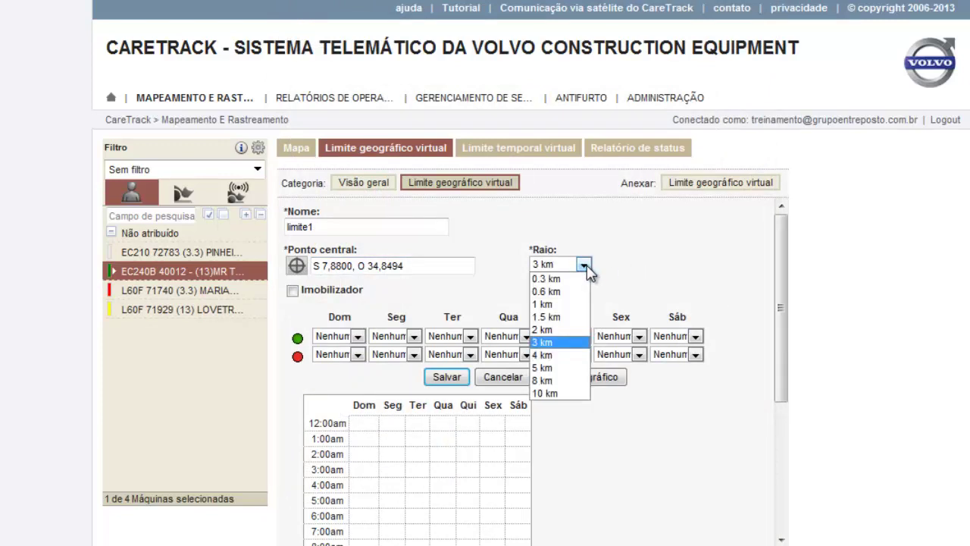
pyautogui.click(552, 305)
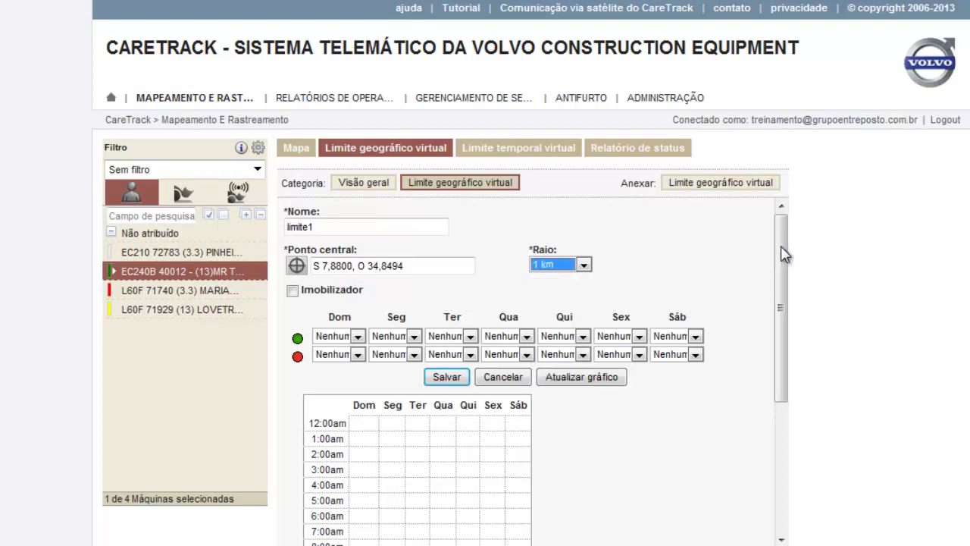
pyautogui.moveTo(784, 255)
pyautogui.mouseDown()
pyautogui.moveTo(784, 315)
pyautogui.moveTo(783, 243)
pyautogui.mouseUp()
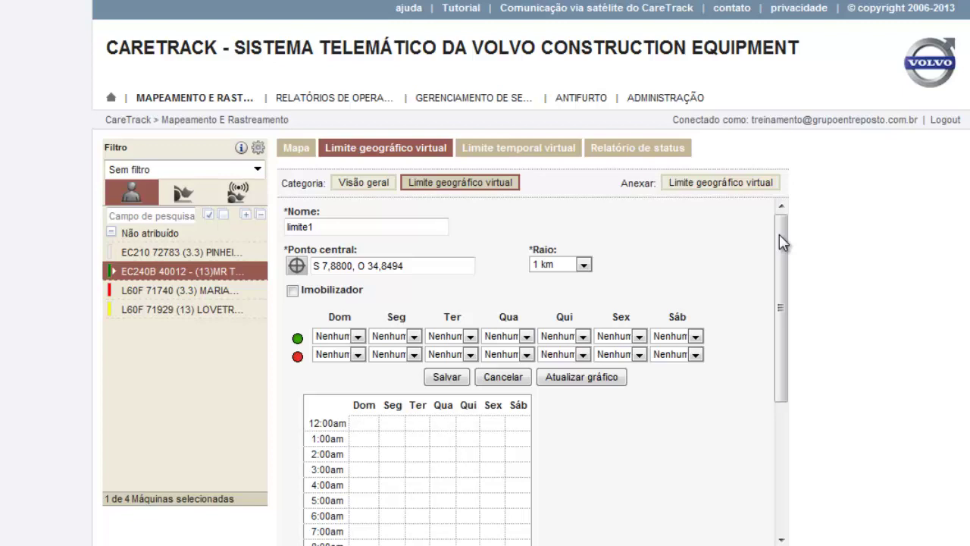
# Set the Seg–Sex schedule to start at 6:00am, leaving Dom and Sáb as Nenhum
pyautogui.moveTo(784, 241); pyautogui.dragTo(784, 267)
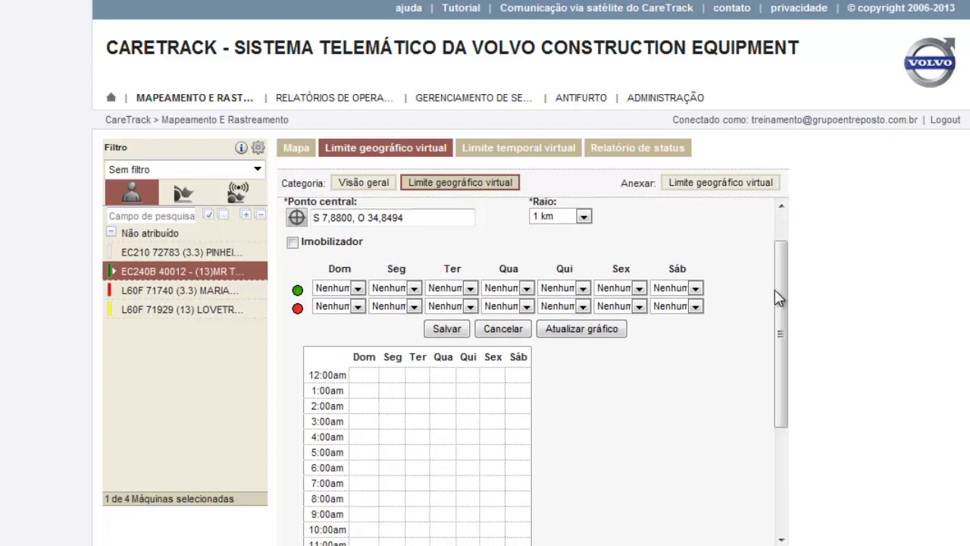
pyautogui.moveTo(782, 297); pyautogui.dragTo(786, 322)
pyautogui.scroll(-2, 786, 303)
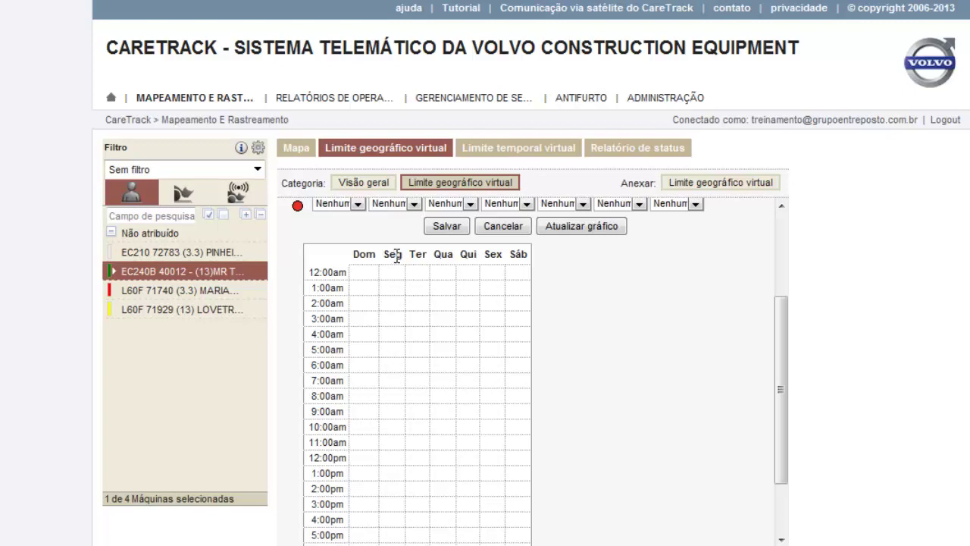
pyautogui.moveTo(783, 382); pyautogui.dragTo(786, 300)
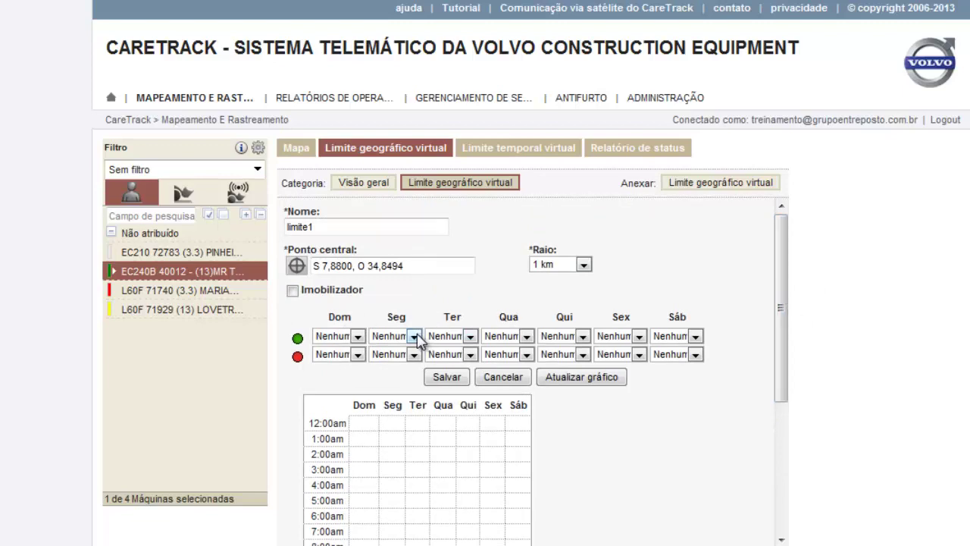
pyautogui.click(415, 338)
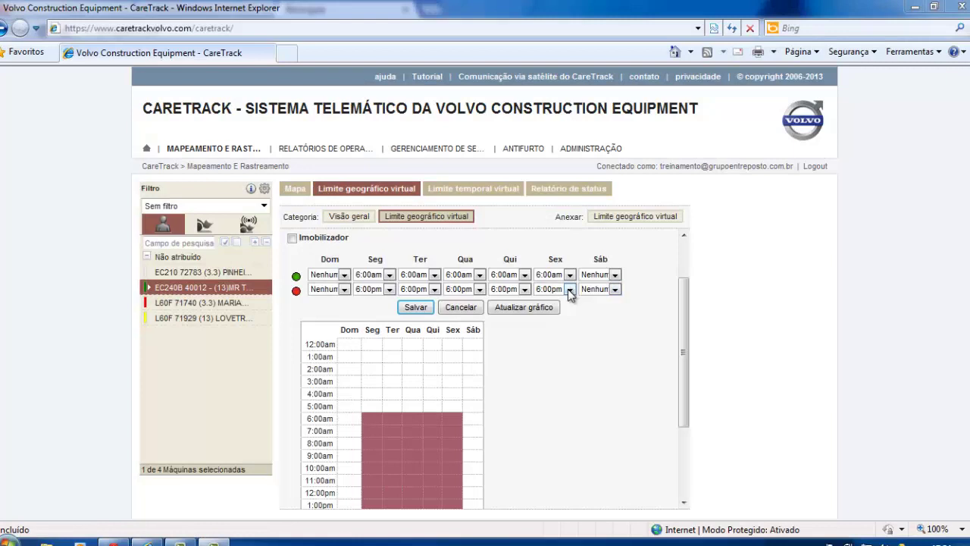
pyautogui.click(569, 290)
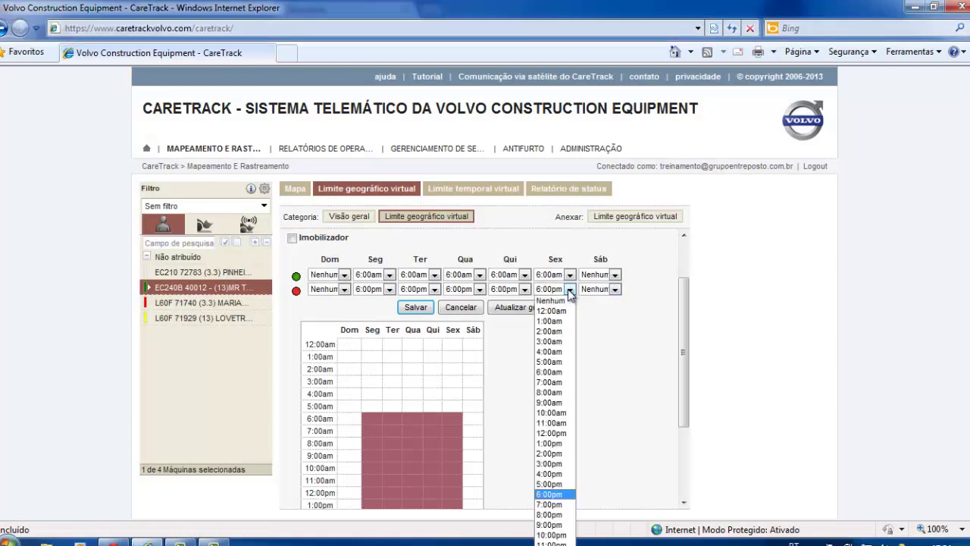
# Set Friday's end time to 6:00pm and save the limite1 geofence
pyautogui.click(550, 495)
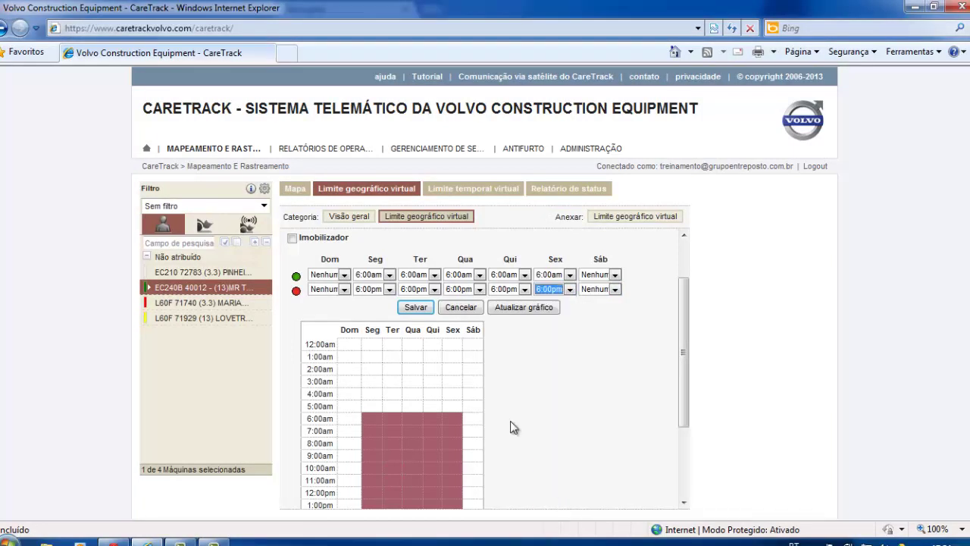
pyautogui.click(416, 309)
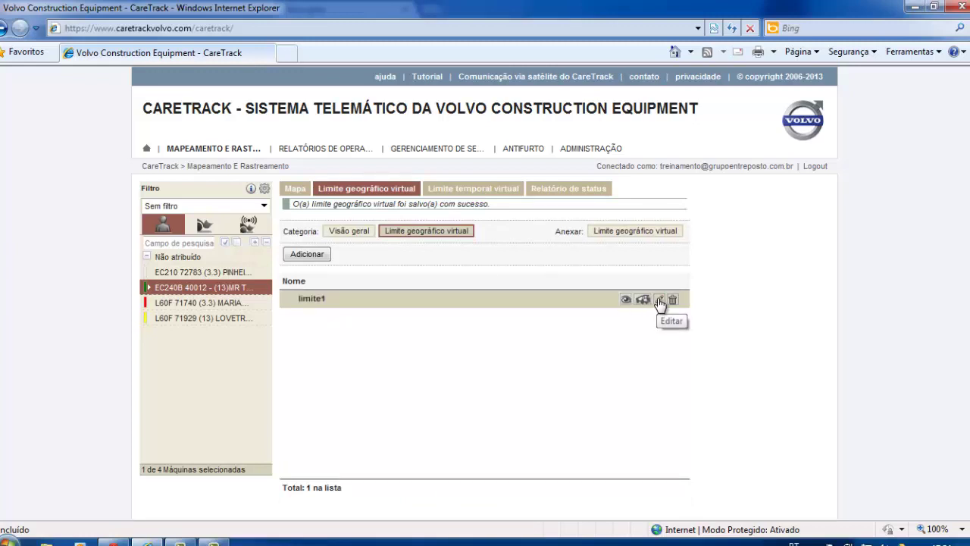
# Review the saved limite1 settings, then go to the geofence attachment view
pyautogui.click(659, 302)
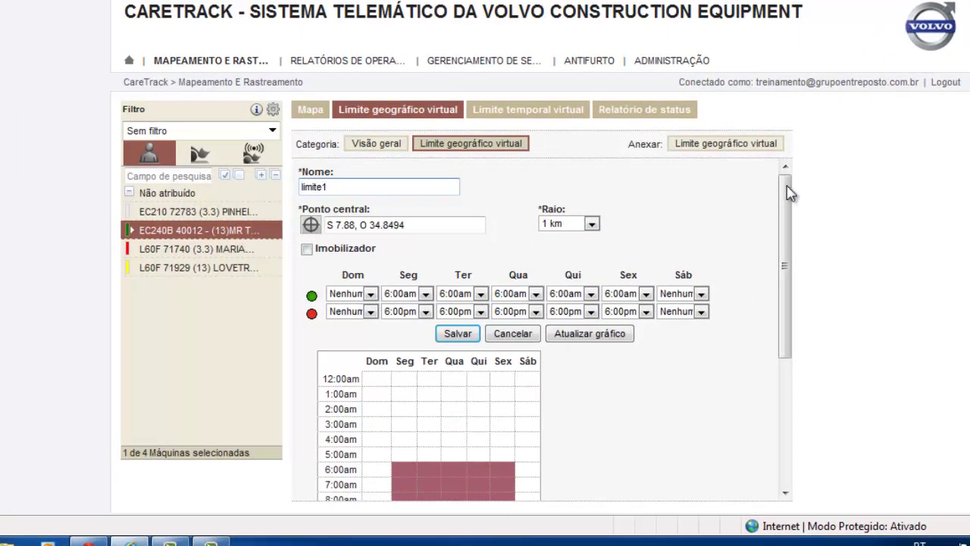
pyautogui.moveTo(786, 234); pyautogui.dragTo(789, 342)
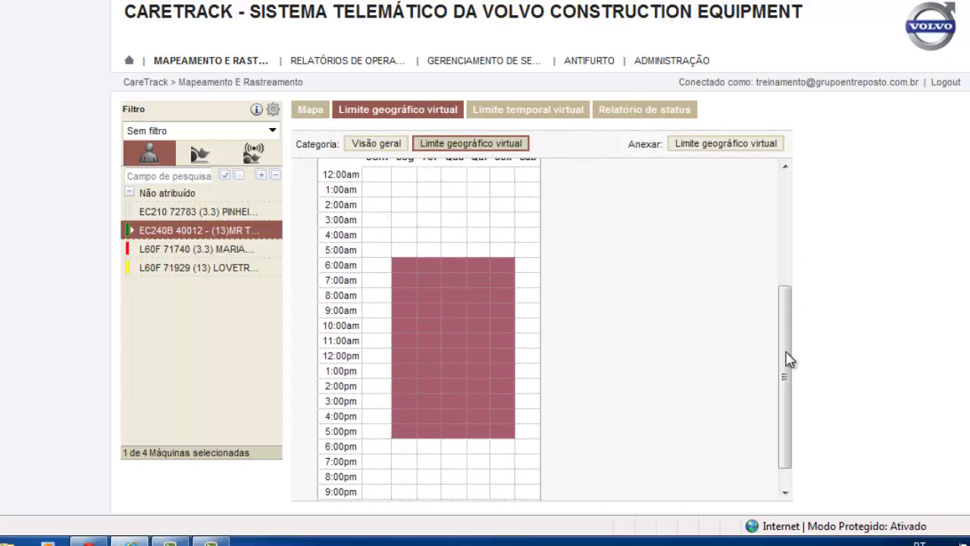
pyautogui.moveTo(789, 359); pyautogui.dragTo(788, 203)
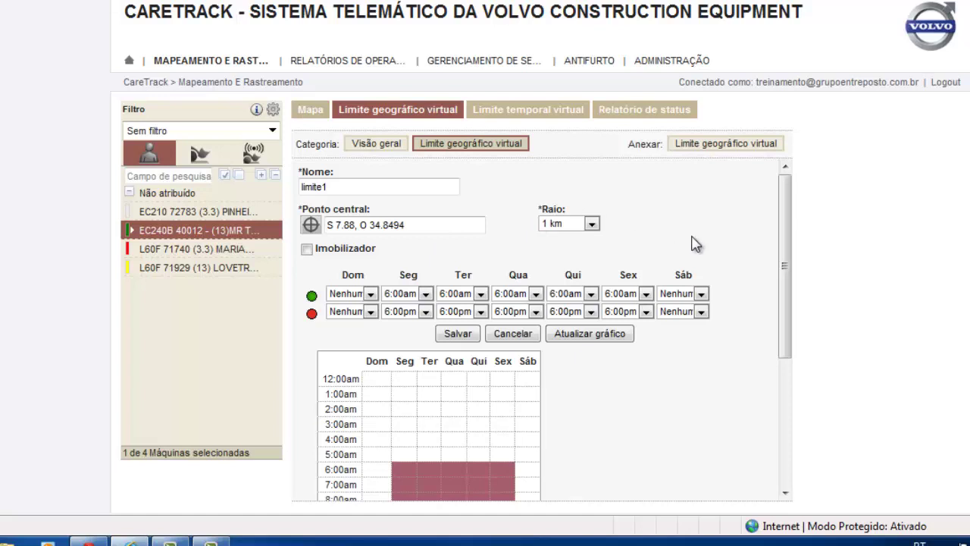
pyautogui.click(726, 145)
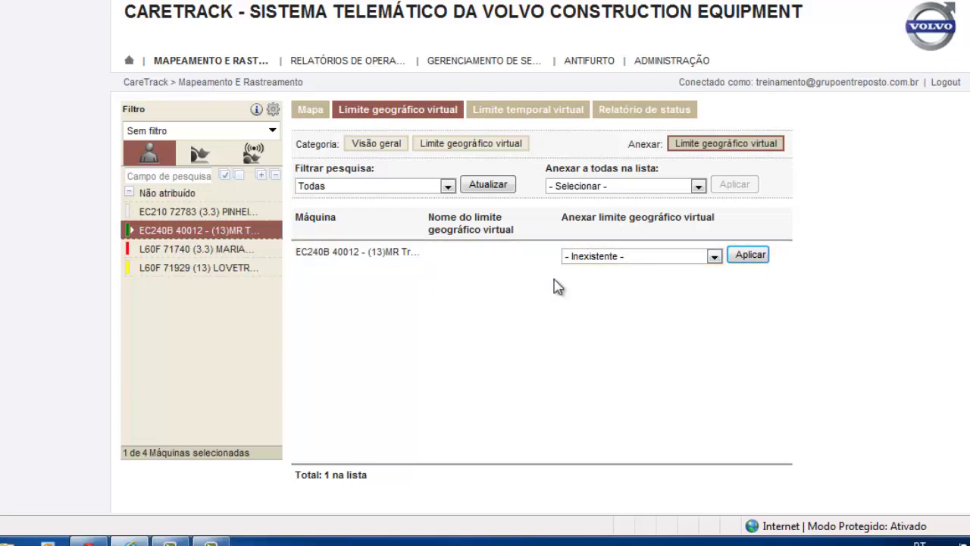
# Apply the limite1 geofence to the EC240B 40012 and return to the Mapa tab
pyautogui.click(714, 256)
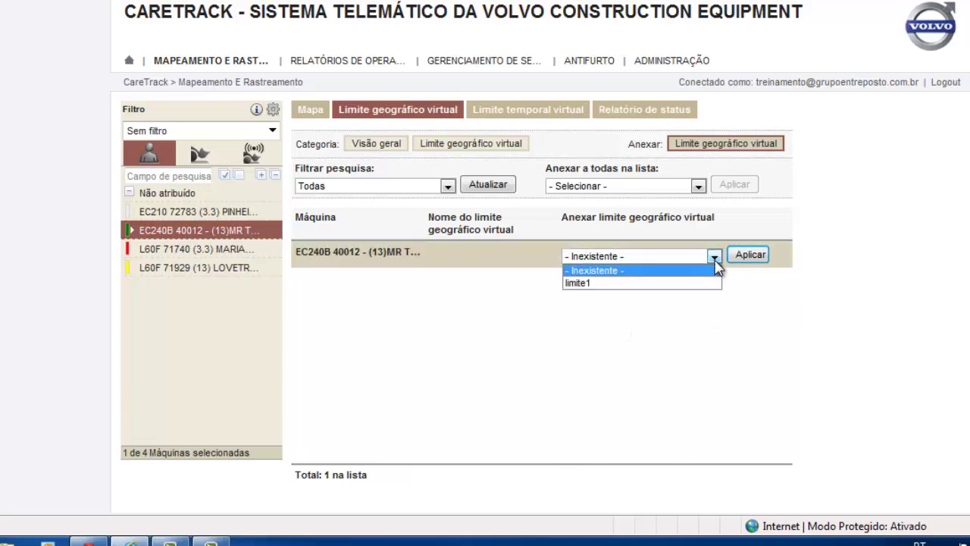
pyautogui.click(594, 284)
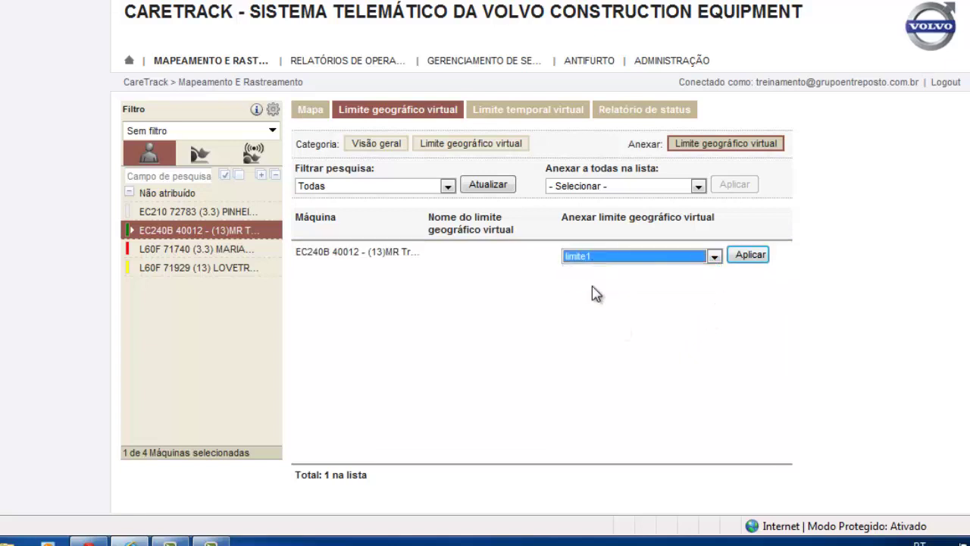
pyautogui.click(750, 258)
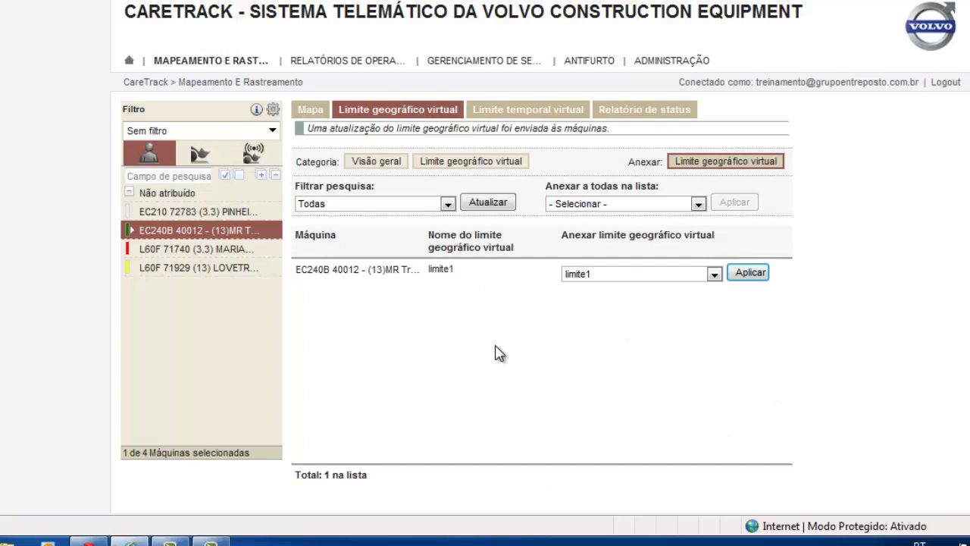
pyautogui.click(311, 112)
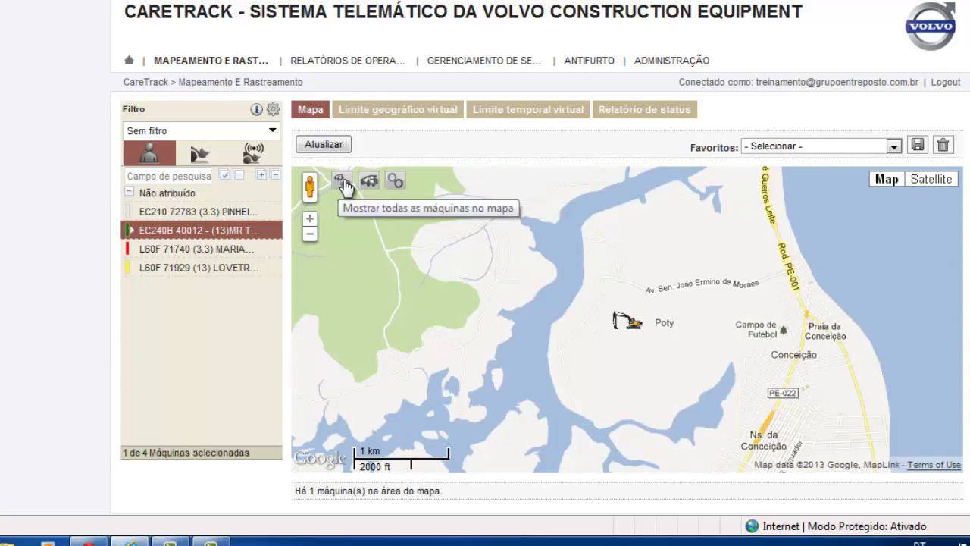
# Display the geofence circle around the EC240B, then switch to Limite temporal virtual
pyautogui.click(396, 182)
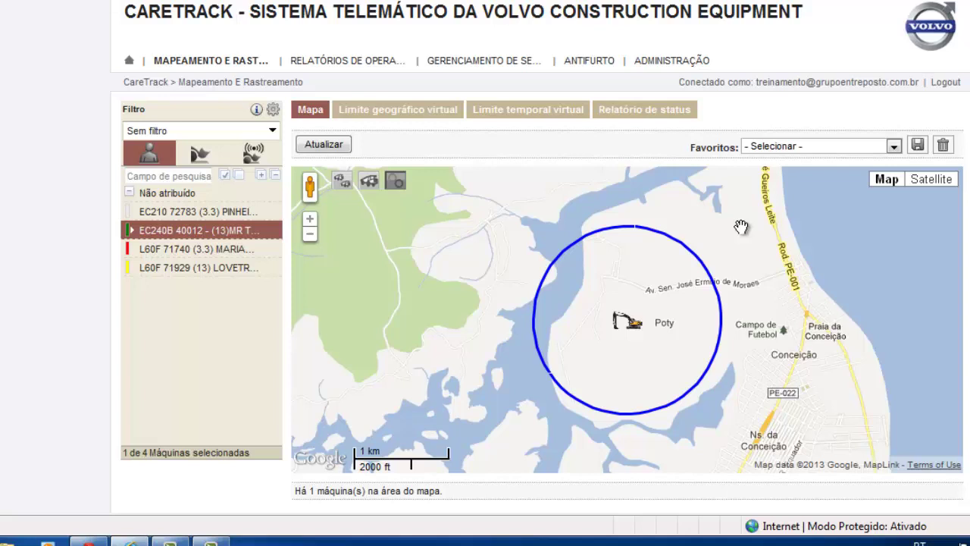
pyautogui.click(518, 110)
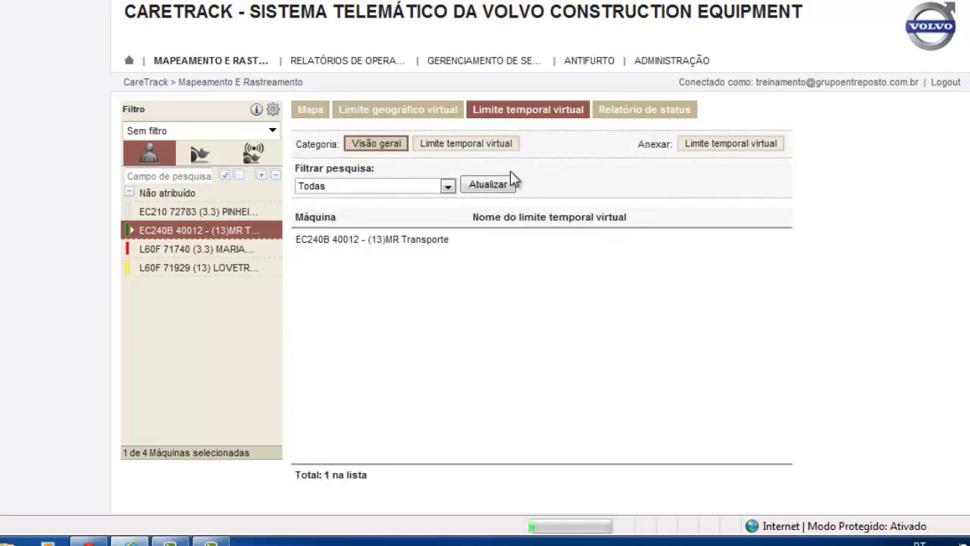
pyautogui.click(452, 144)
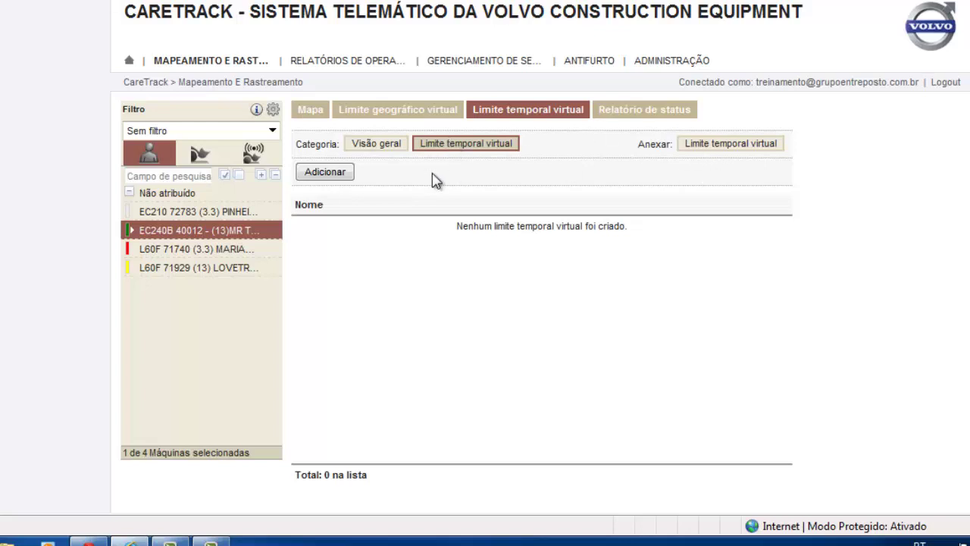
pyautogui.click(326, 173)
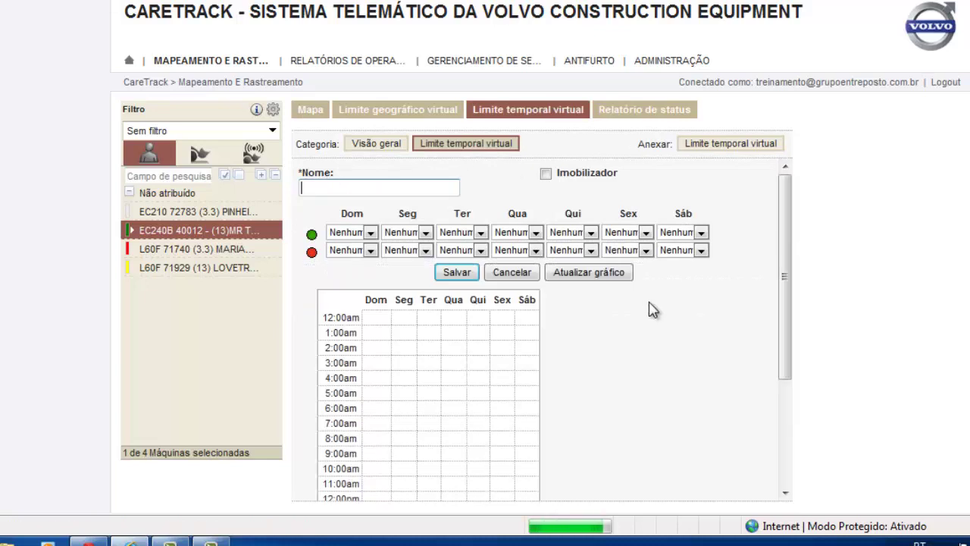
pyautogui.moveTo(786, 217); pyautogui.dragTo(791, 238)
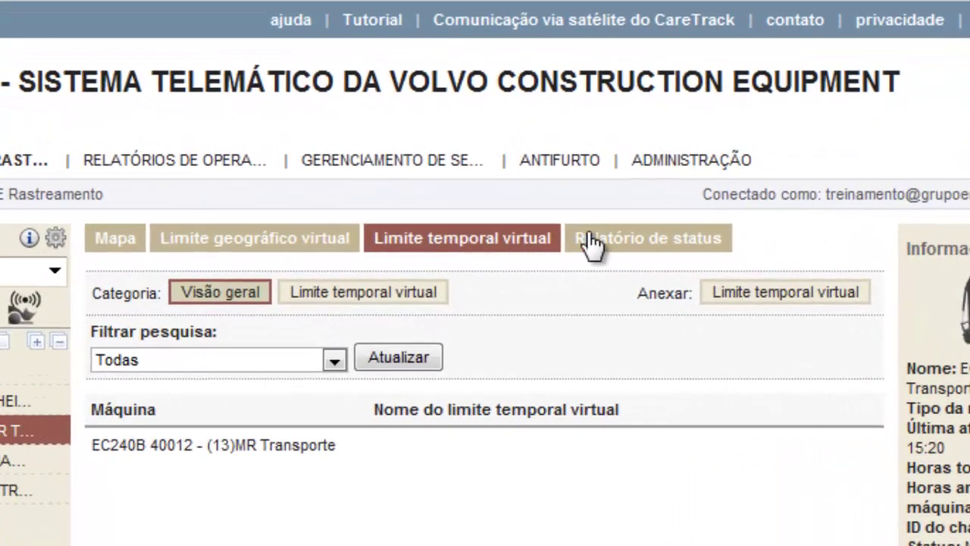
# Show the EC240B's fuel-level and hour readings for Última semana in the status report
pyautogui.click(635, 244)
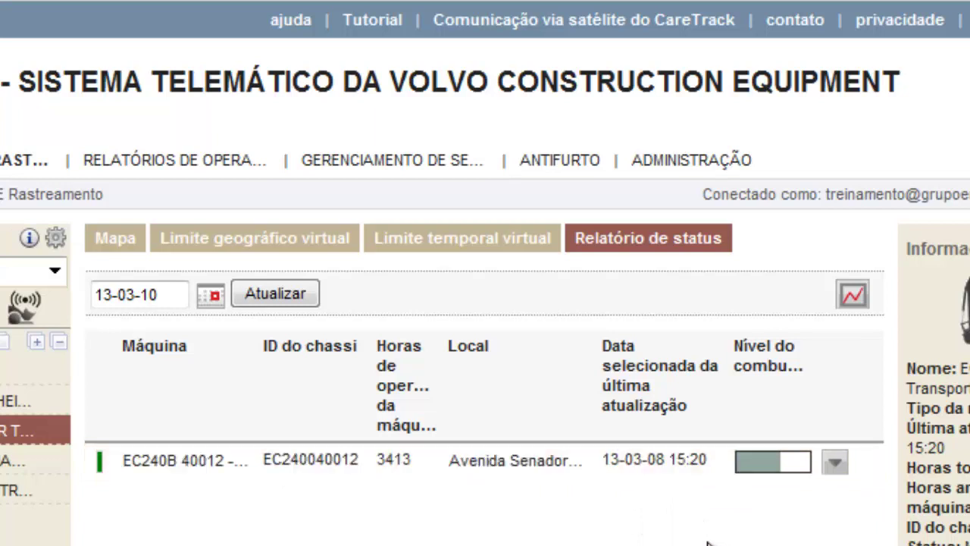
pyautogui.moveTo(778, 470)
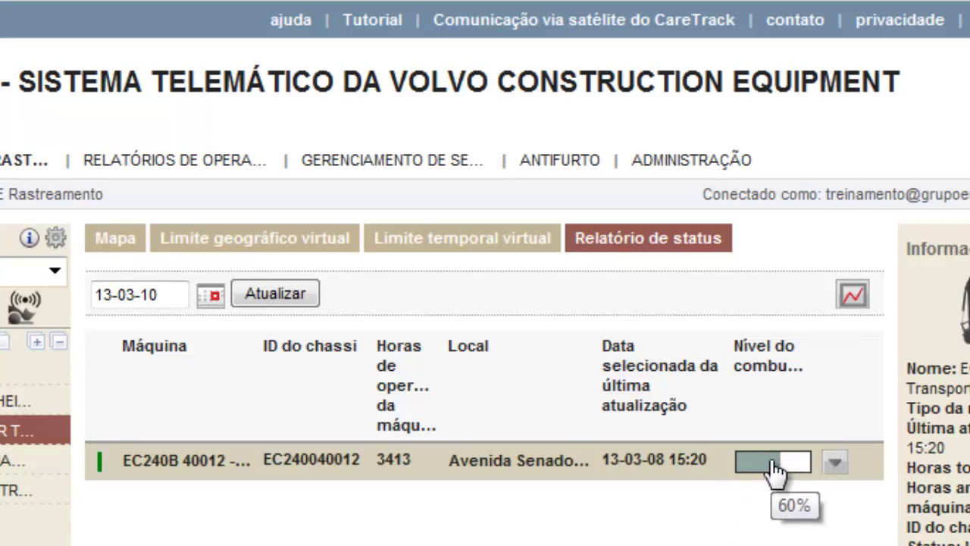
pyautogui.click(836, 466)
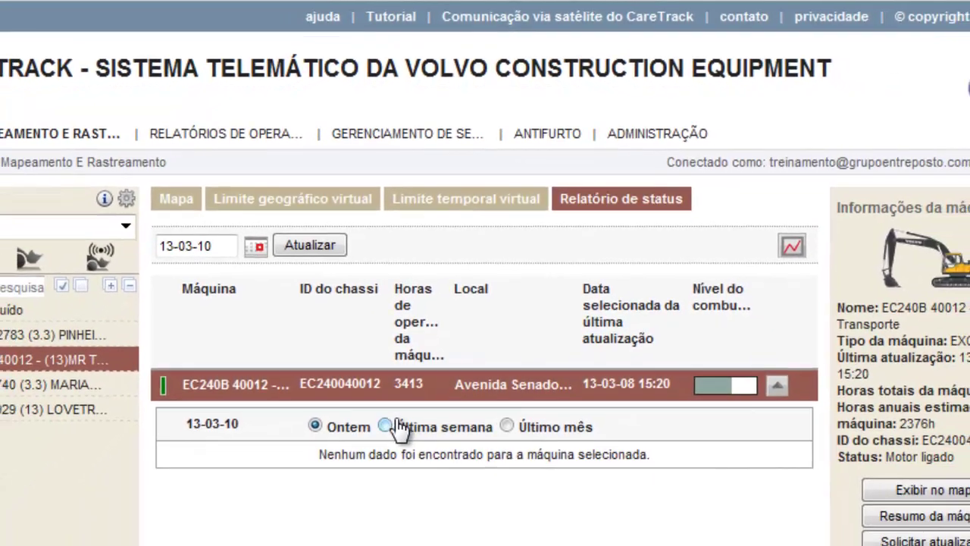
pyautogui.click(385, 426)
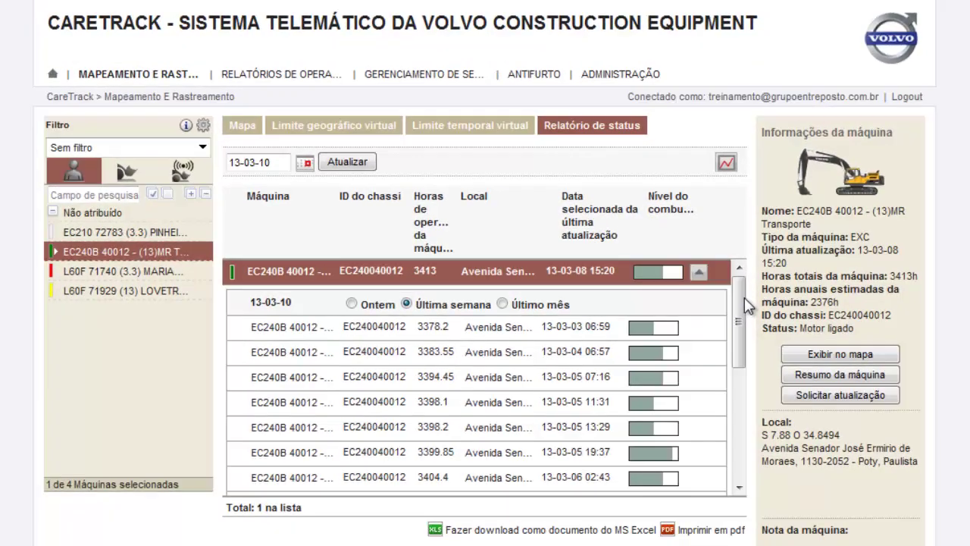
pyautogui.moveTo(744, 298)
pyautogui.mouseDown()
pyautogui.moveTo(747, 407)
pyautogui.moveTo(744, 281)
pyautogui.mouseUp()
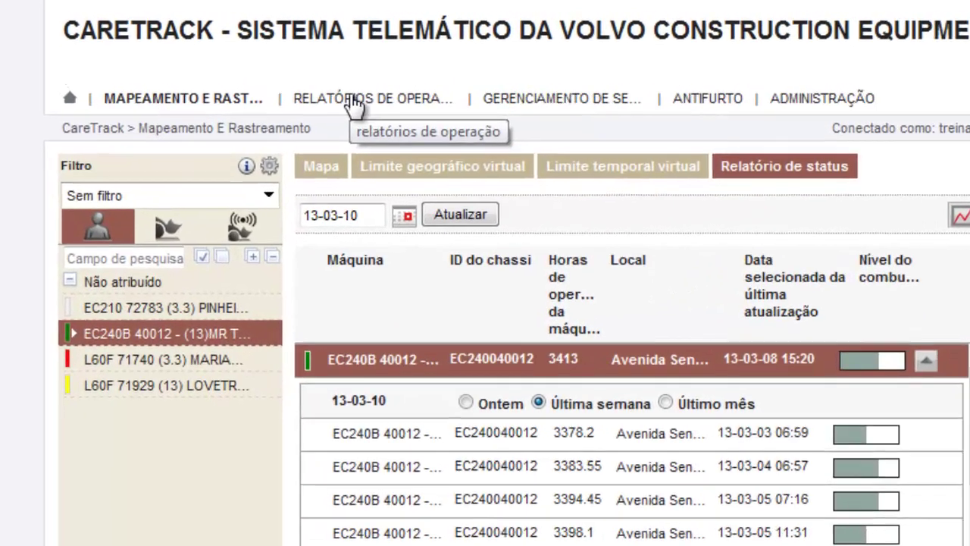
# Open the operation reports, adjust the start date, and select the EC240B's 13-03-03 daily-hours row
pyautogui.click(267, 80)
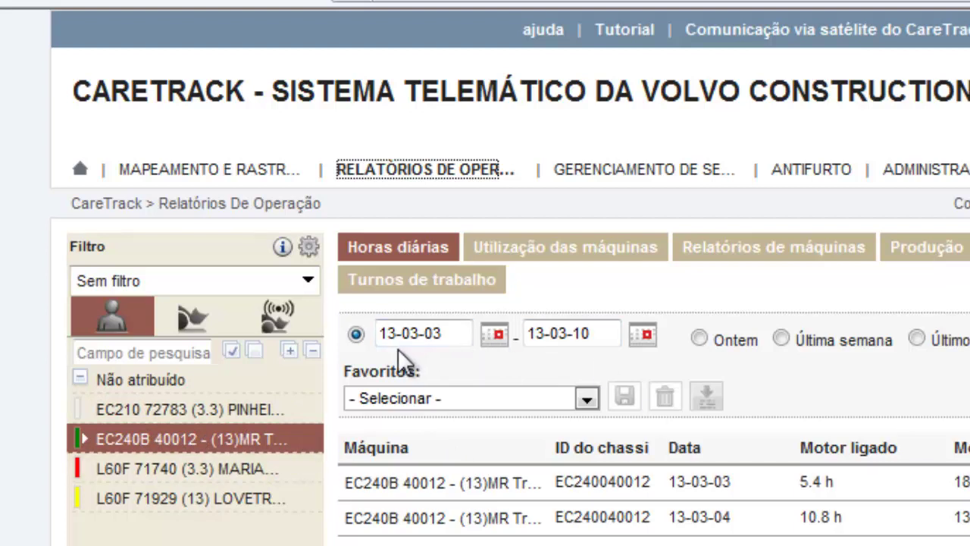
pyautogui.click(445, 335)
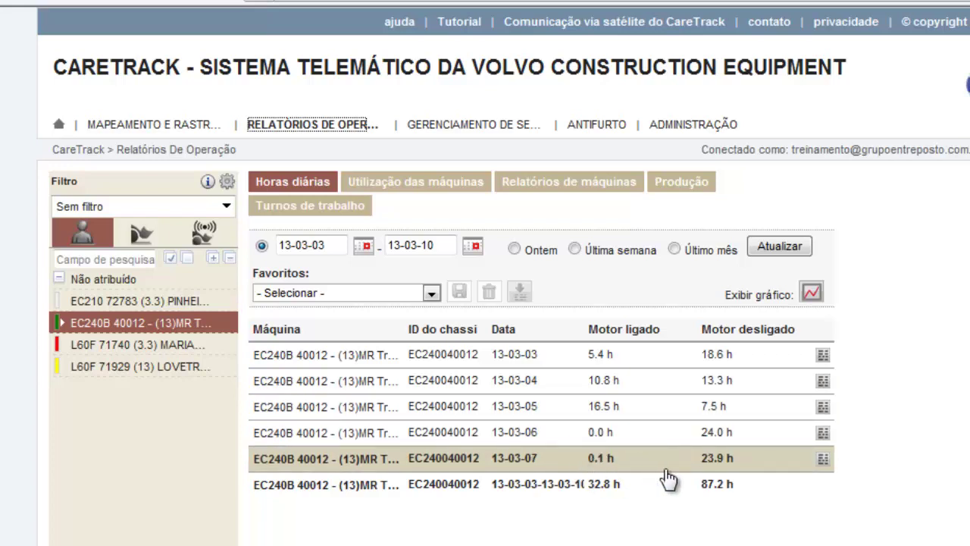
pyautogui.click(824, 358)
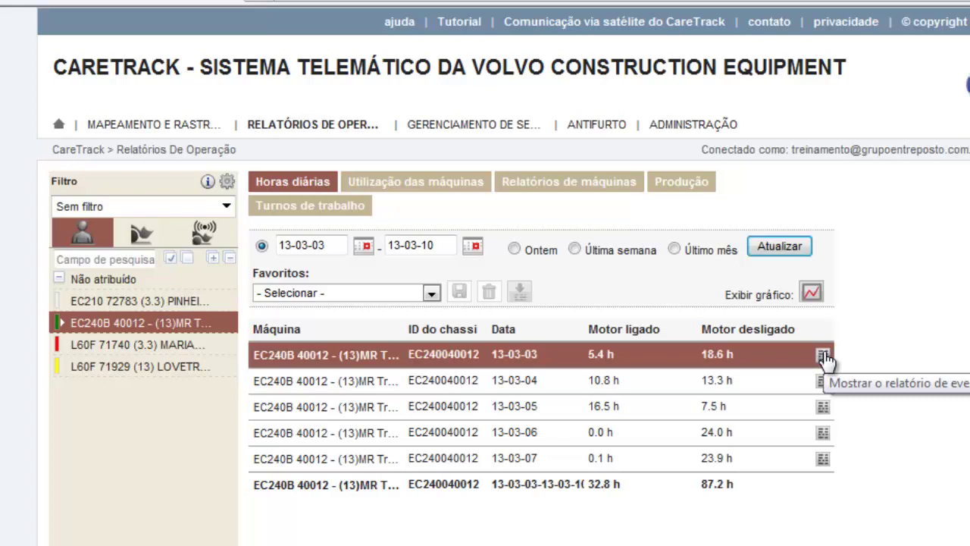
# Review the 13-03-03 and 13-03-04 event reports, returning to the daily hours table after each
pyautogui.click(824, 357)
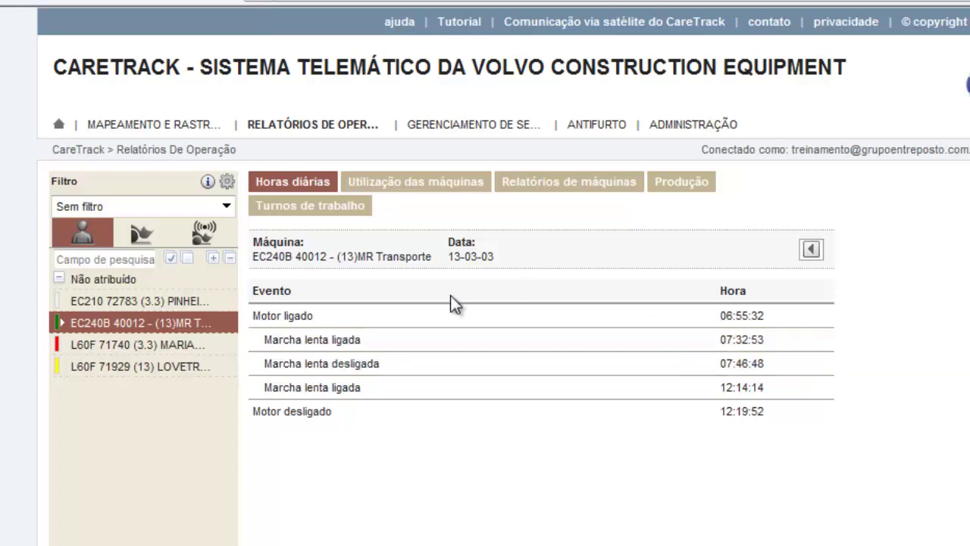
pyautogui.click(273, 321)
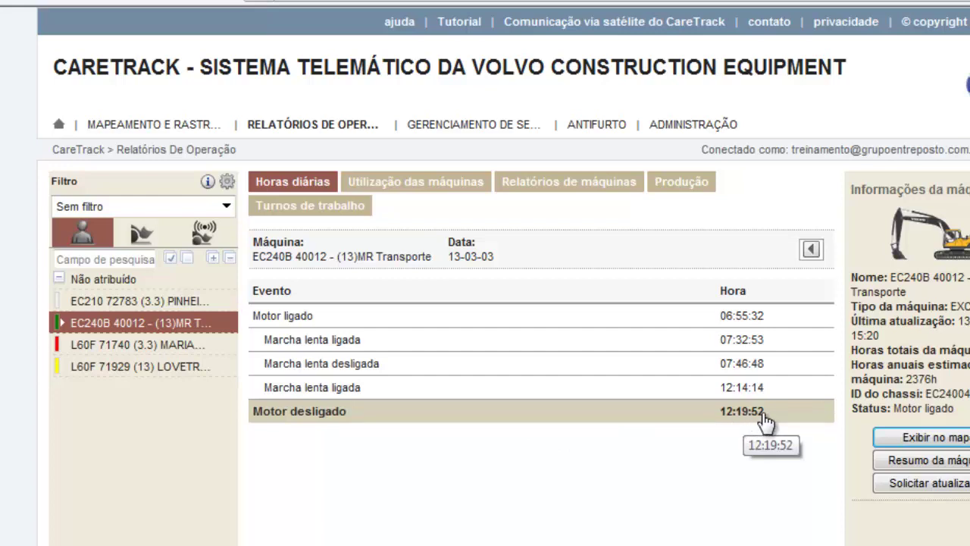
pyautogui.click(812, 251)
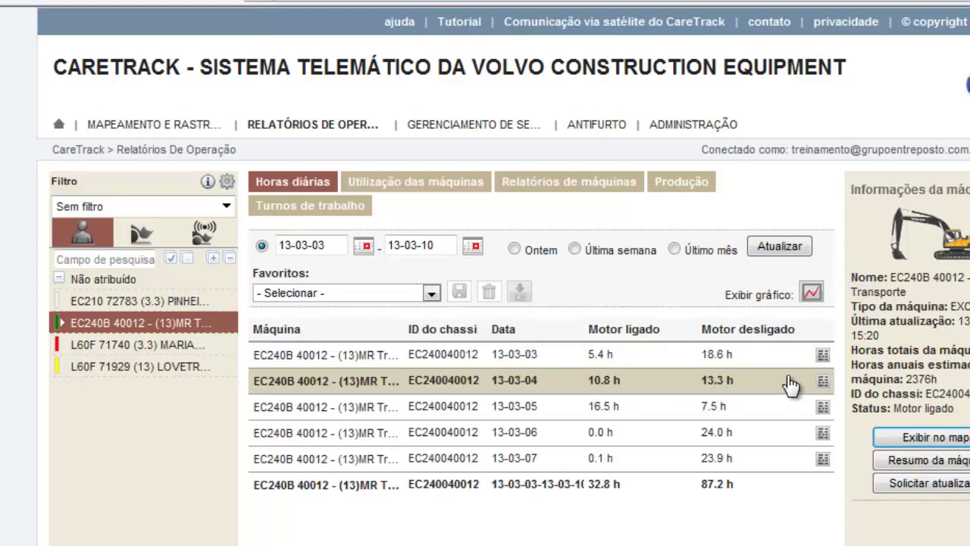
pyautogui.click(824, 383)
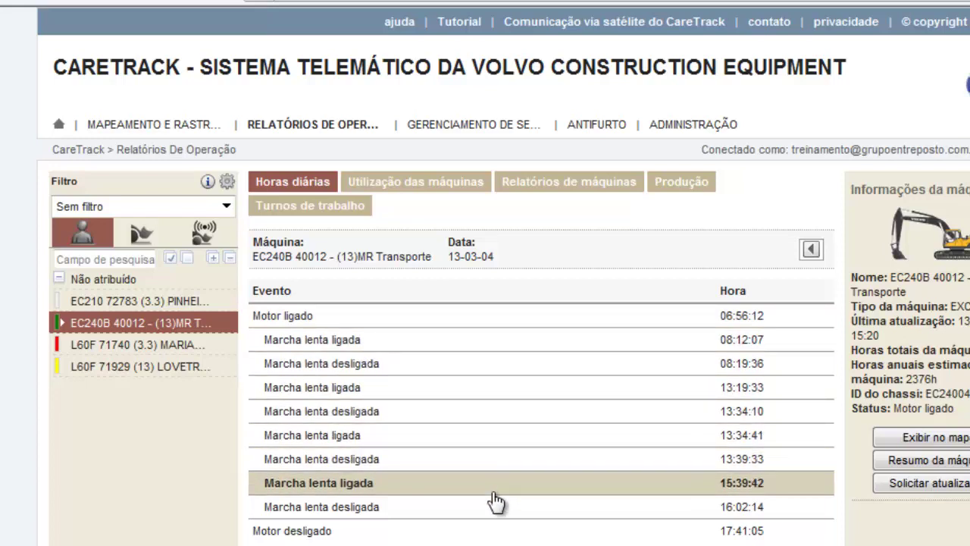
pyautogui.click(812, 250)
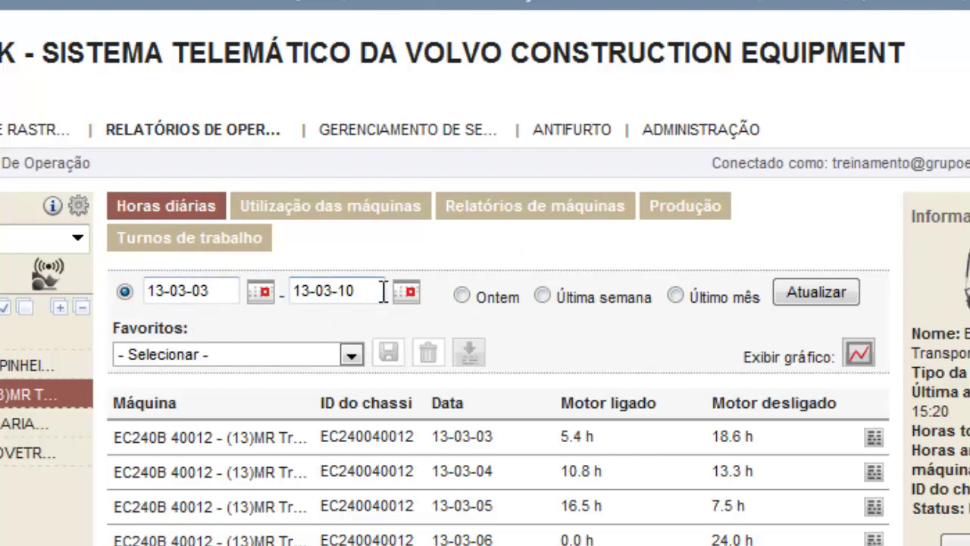
# Show the machine utilization report (EC240B: 746.70 L, 22.16 L/h) and select the L60F 71740
pyautogui.click(351, 212)
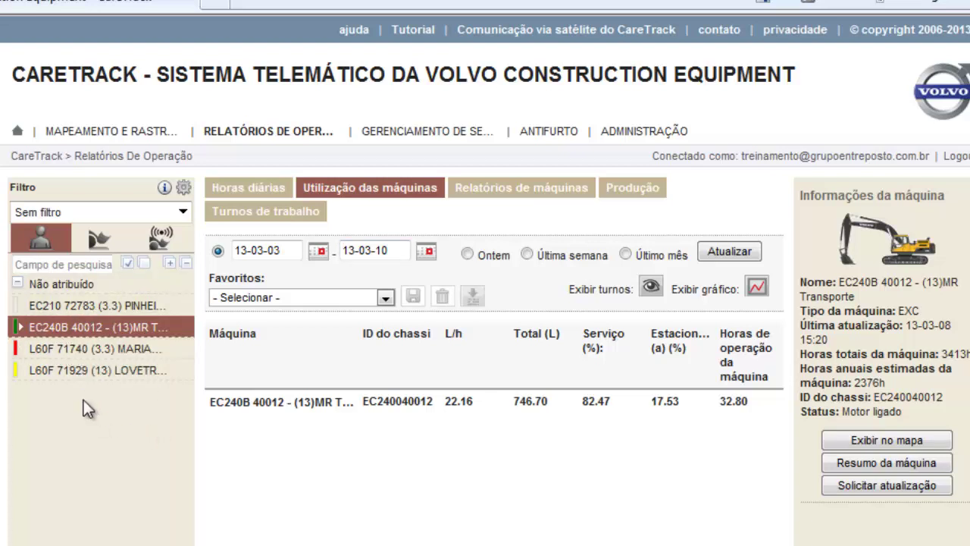
pyautogui.click(75, 351)
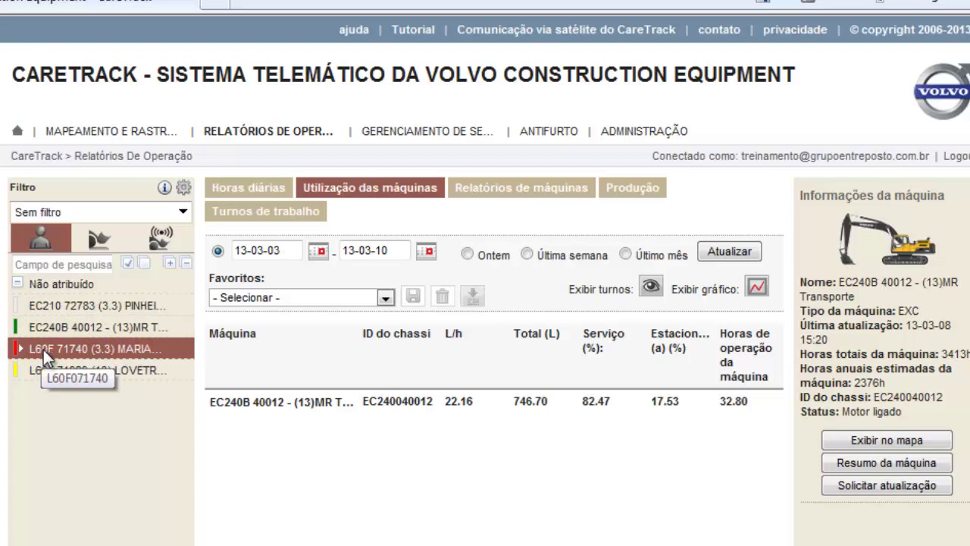
# Refresh utilization to show the L60F 71740 at 6.50 L/h, 334.30 L, then select the L60F 71929
pyautogui.click(726, 254)
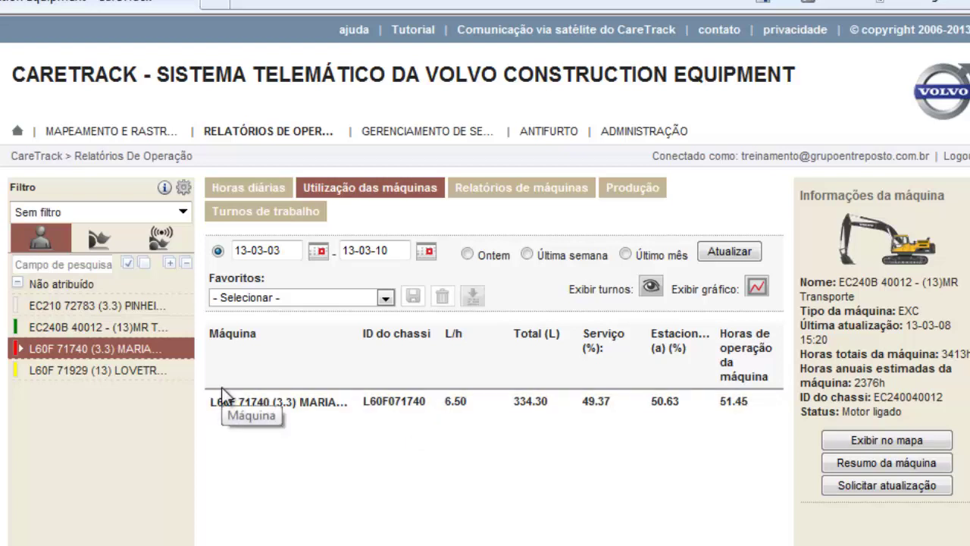
pyautogui.click(113, 368)
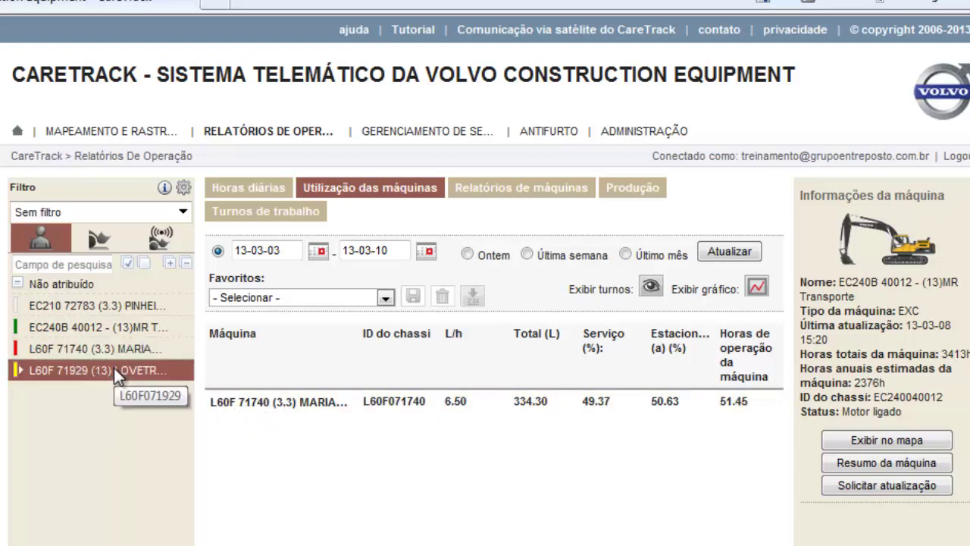
# Refresh the machine report to show the L60F 71740's 125.85 hours, 323.00 km and 123 starts
pyautogui.click(741, 262)
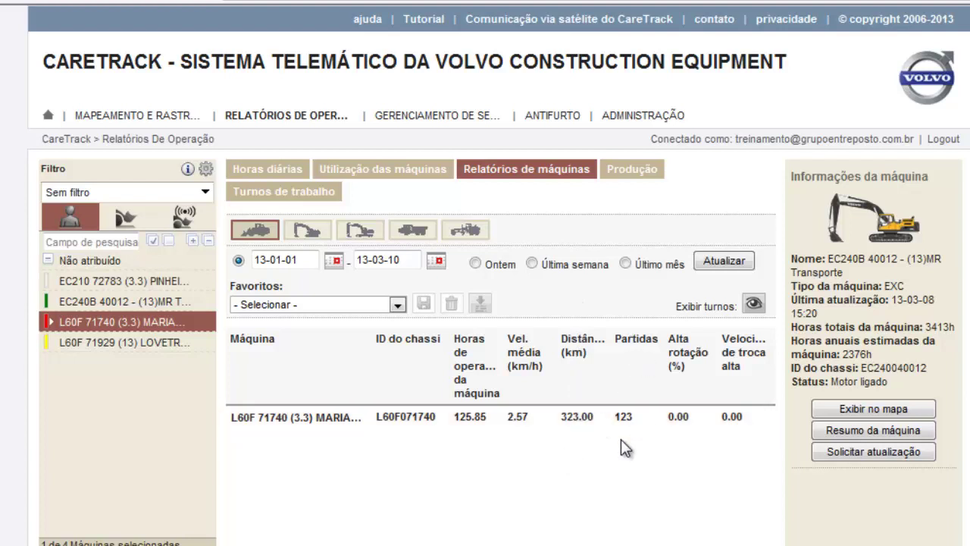
# Select the EC240B 40012 in the machine tree and refresh the machine report
pyautogui.click(85, 300)
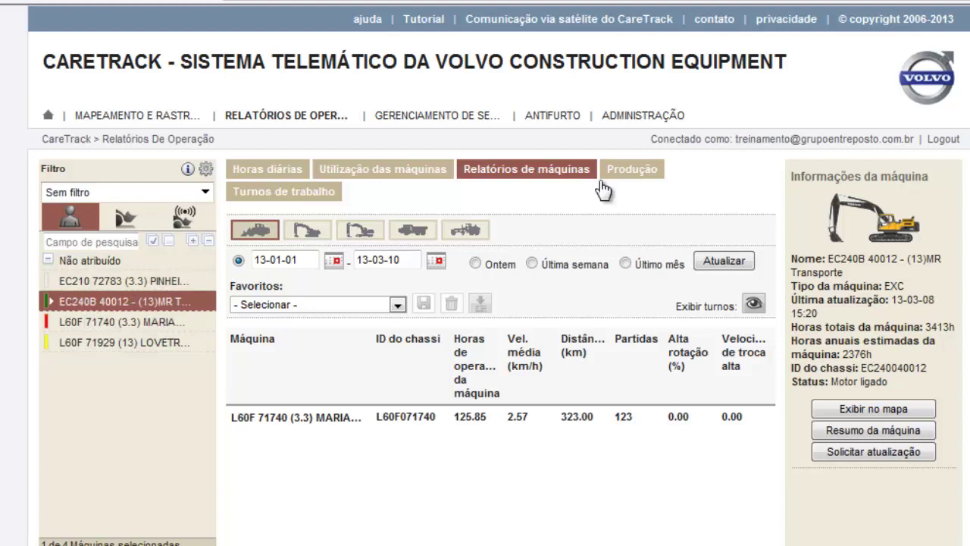
pyautogui.click(723, 261)
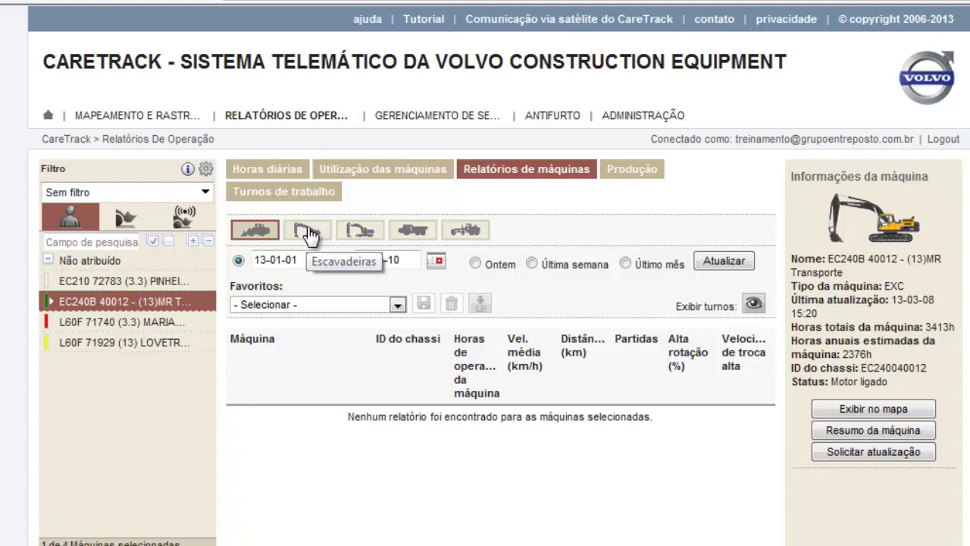
# Show the excavator machine report, browse its table, then switch to the Produção report
pyautogui.click(310, 237)
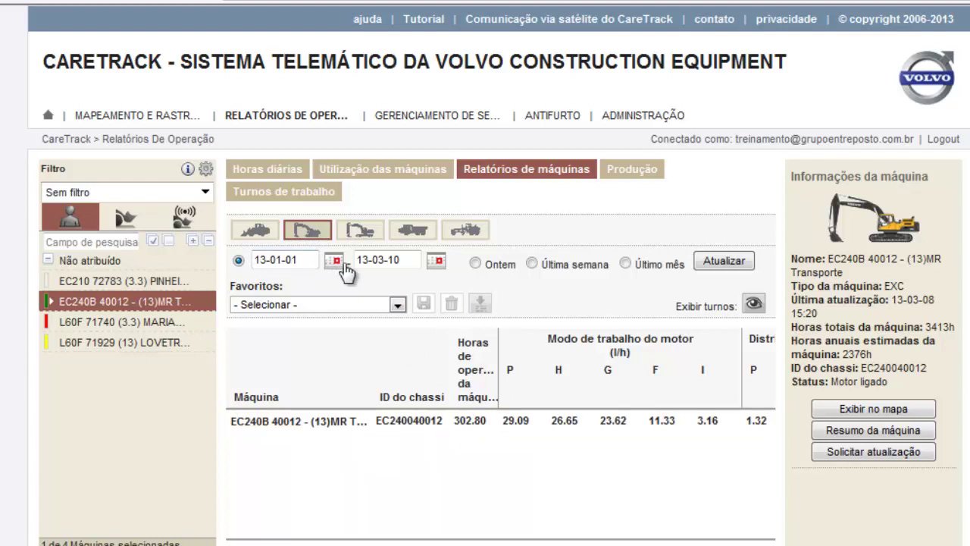
pyautogui.scroll(-1, 314, 210)
pyautogui.scroll(-1, 314, 209)
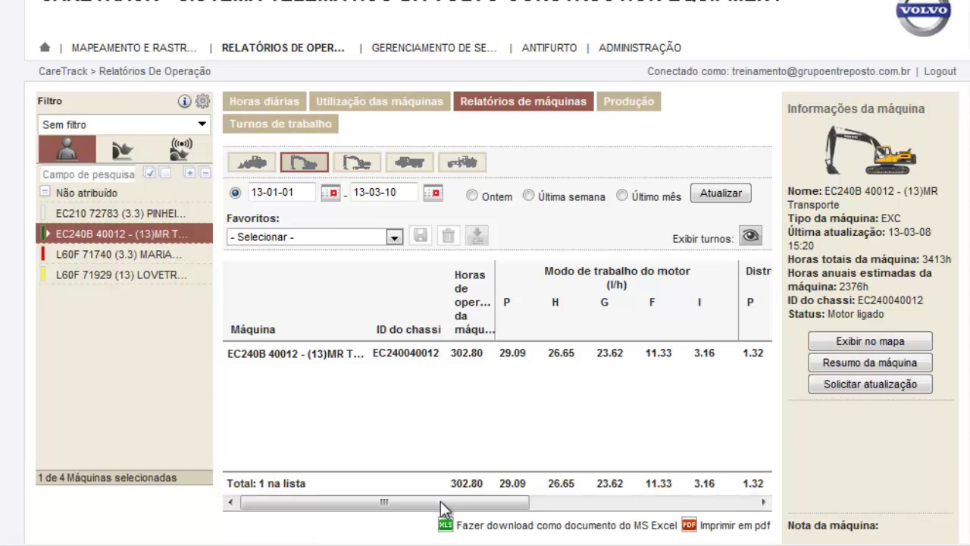
pyautogui.moveTo(448, 504); pyautogui.dragTo(568, 503)
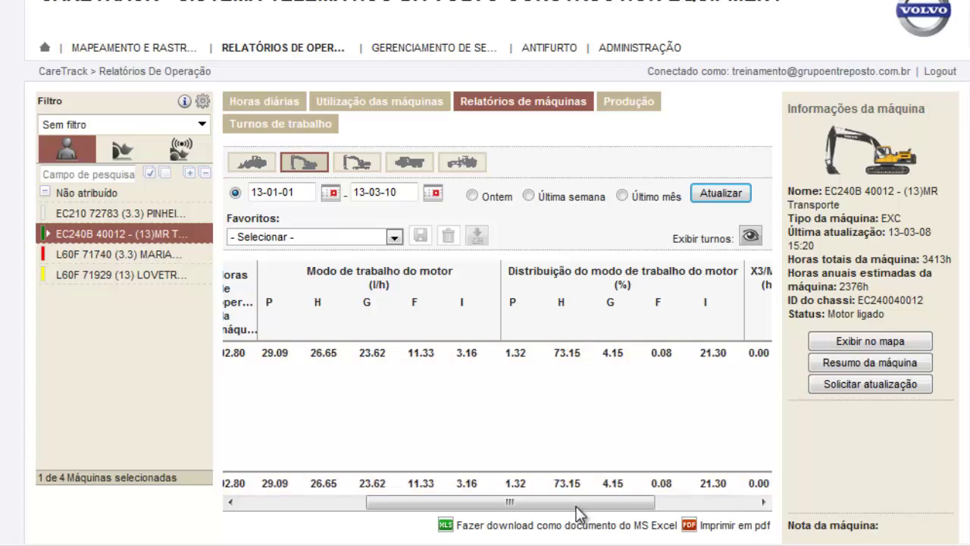
pyautogui.moveTo(600, 503); pyautogui.dragTo(687, 515)
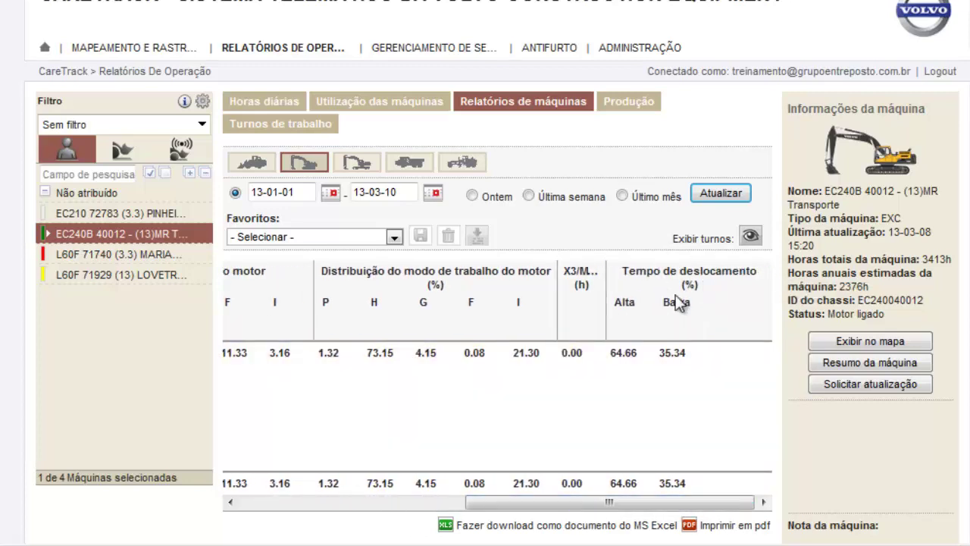
pyautogui.moveTo(629, 502); pyautogui.dragTo(329, 528)
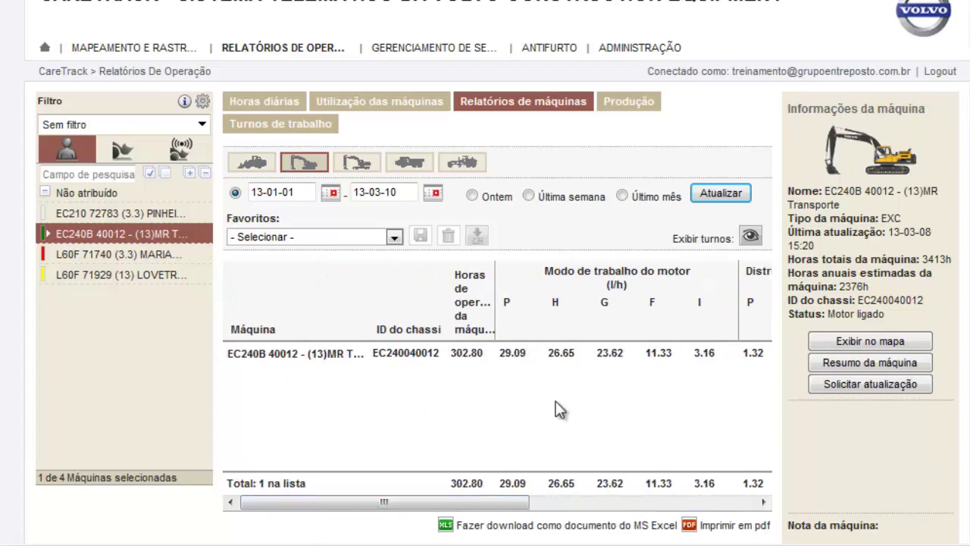
pyautogui.moveTo(425, 505); pyautogui.dragTo(508, 501)
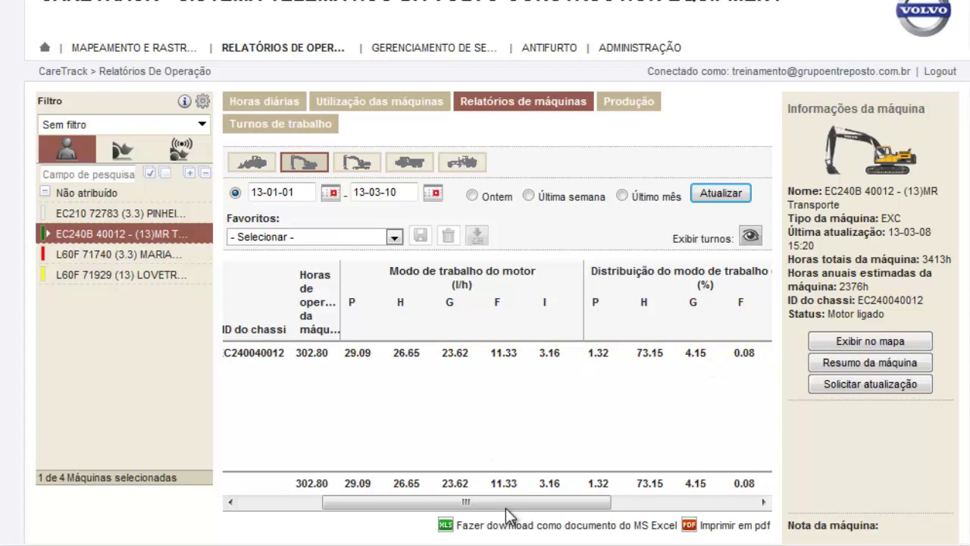
pyautogui.moveTo(506, 509); pyautogui.dragTo(341, 526)
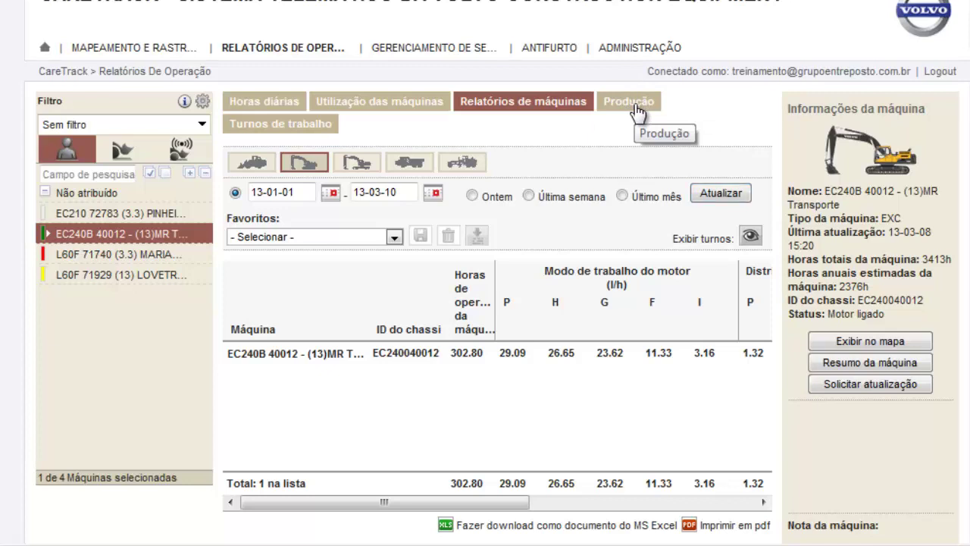
pyautogui.click(637, 110)
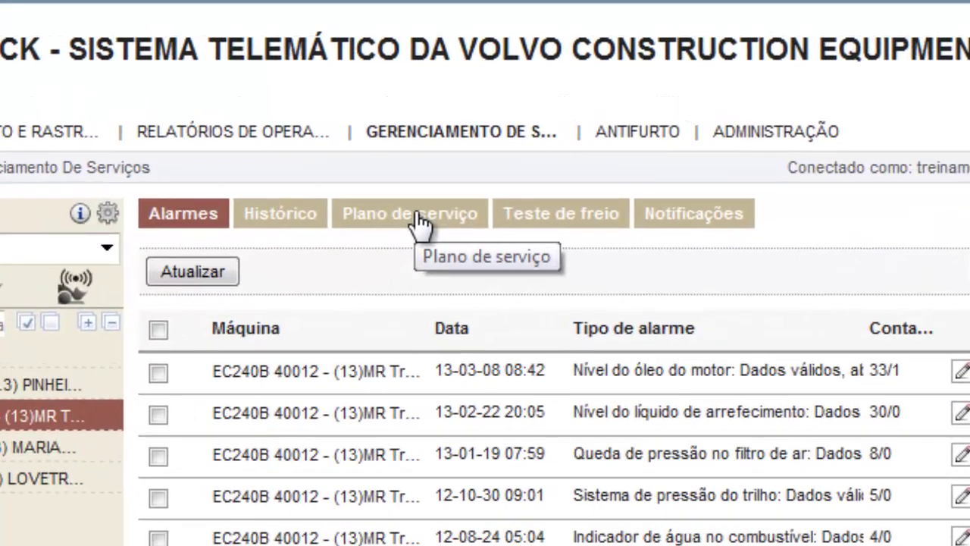
# Show the EC240B 40012's service plan overview, with the 3500-hour service due on 13-03-24
pyautogui.click(417, 218)
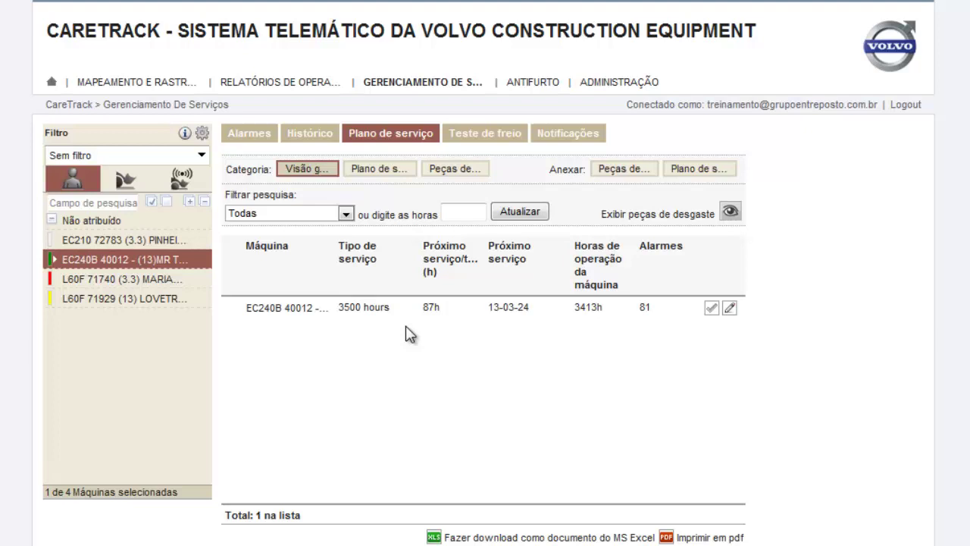
# List the EC240B's service plans, delete the 500h intervalo plan, and confirm with OK
pyautogui.click(383, 172)
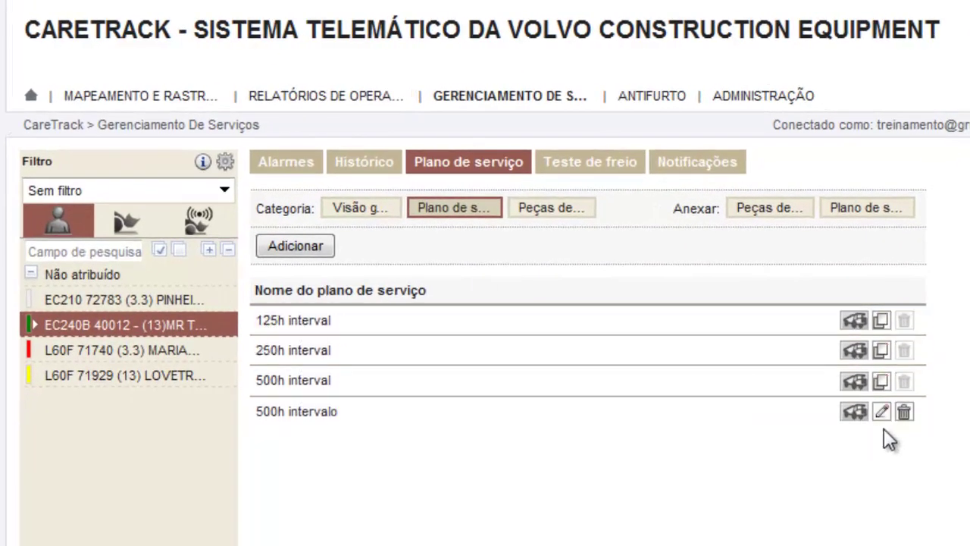
pyautogui.click(904, 412)
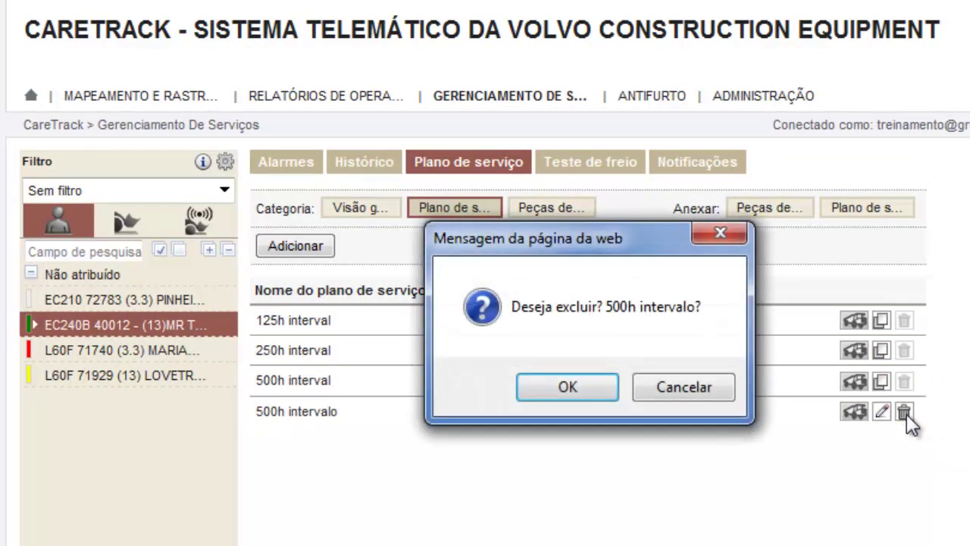
pyautogui.click(582, 389)
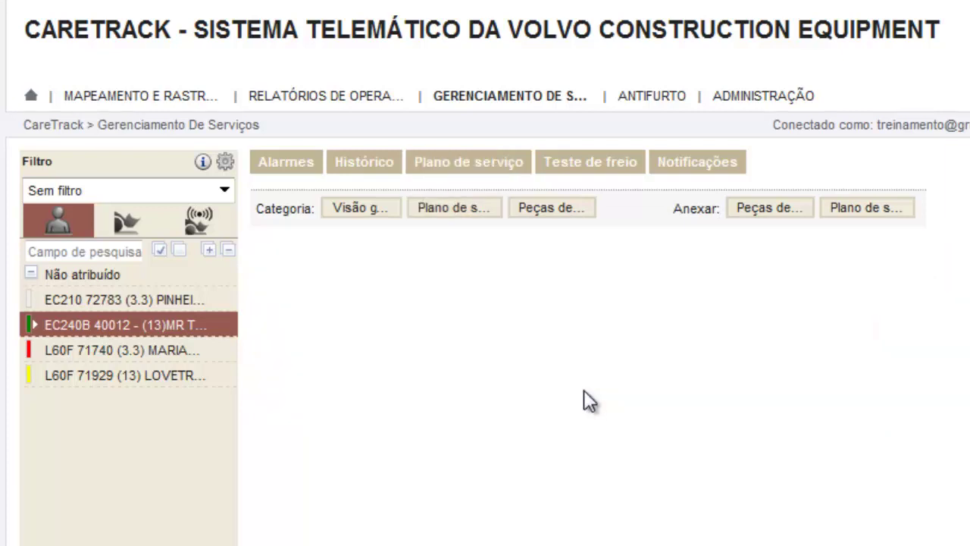
pyautogui.click(678, 386)
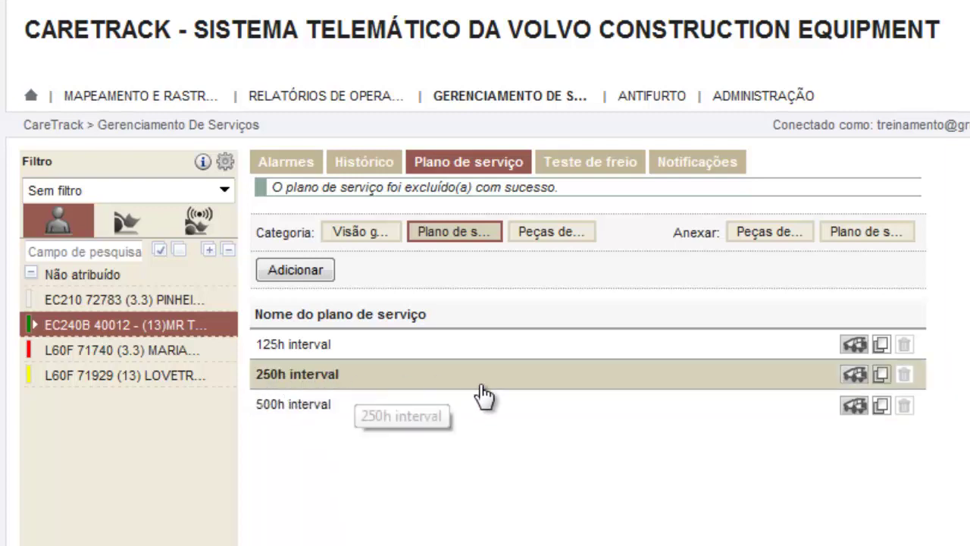
# Copy the 250h interval plan, rename it '250h intervalo', review its 40 services, and save as new
pyautogui.click(882, 374)
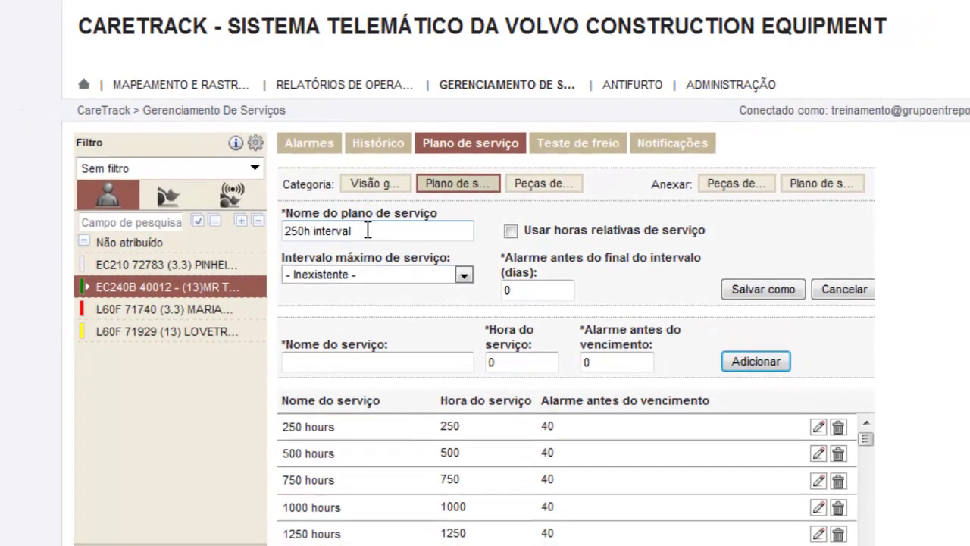
pyautogui.write('o')
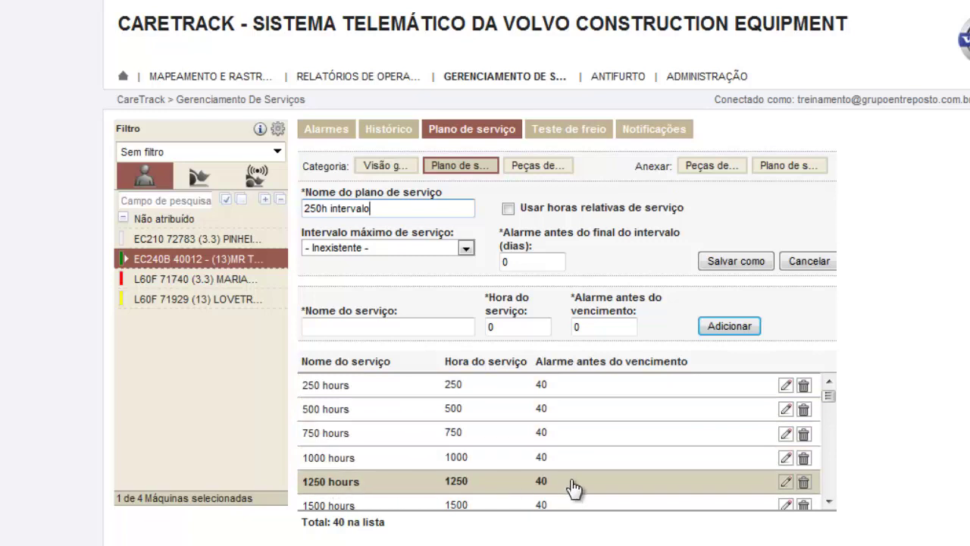
pyautogui.moveTo(829, 396); pyautogui.dragTo(830, 492)
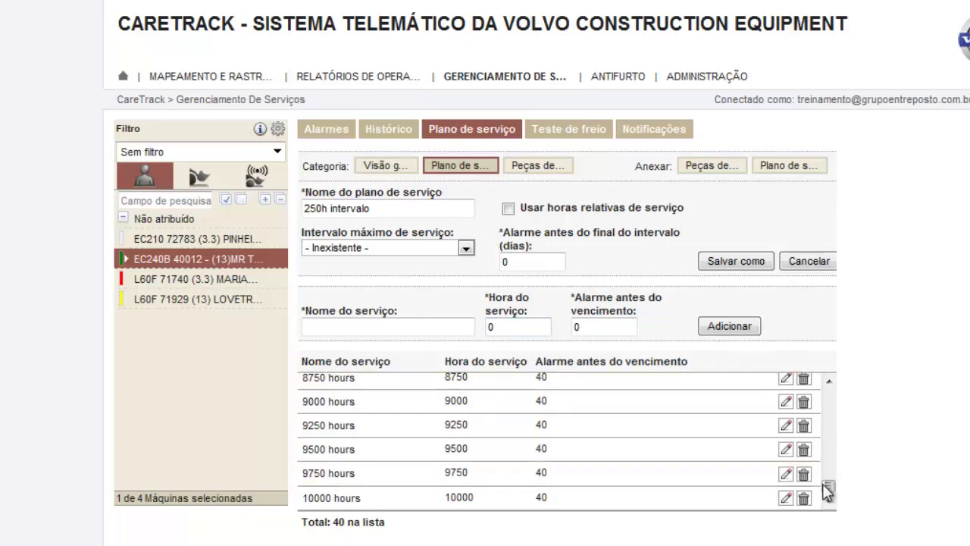
pyautogui.moveTo(827, 486); pyautogui.dragTo(835, 373)
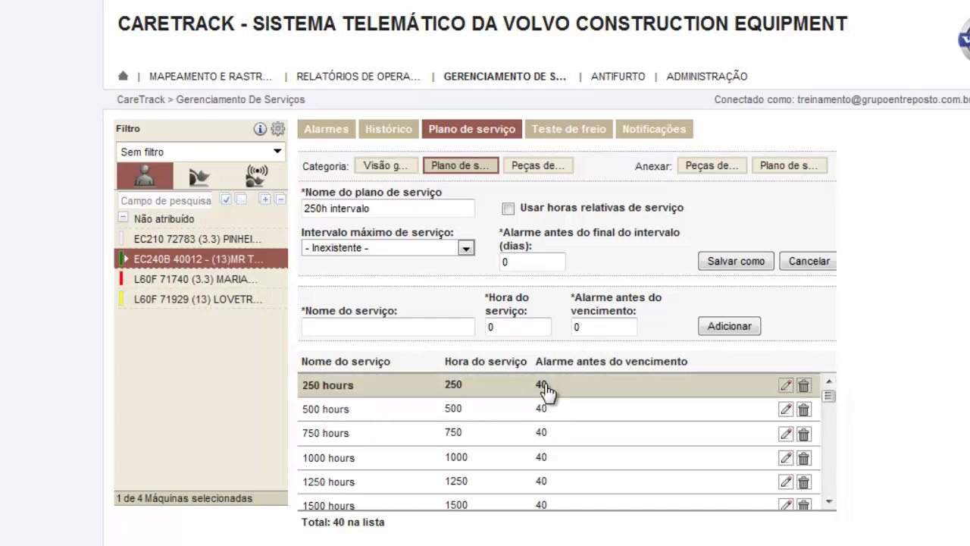
pyautogui.click(737, 264)
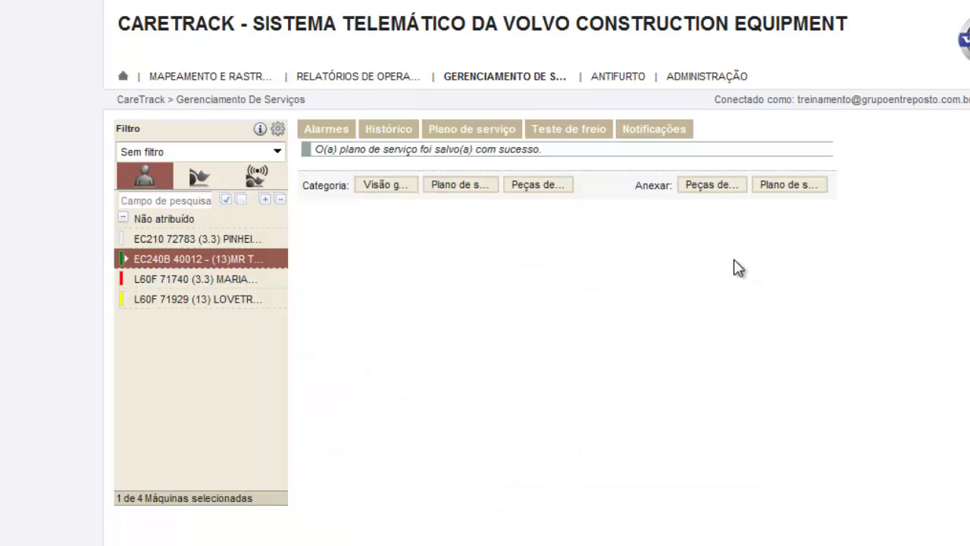
# Return to the service plan list, now showing the new 250h intervalo plan
pyautogui.click(459, 185)
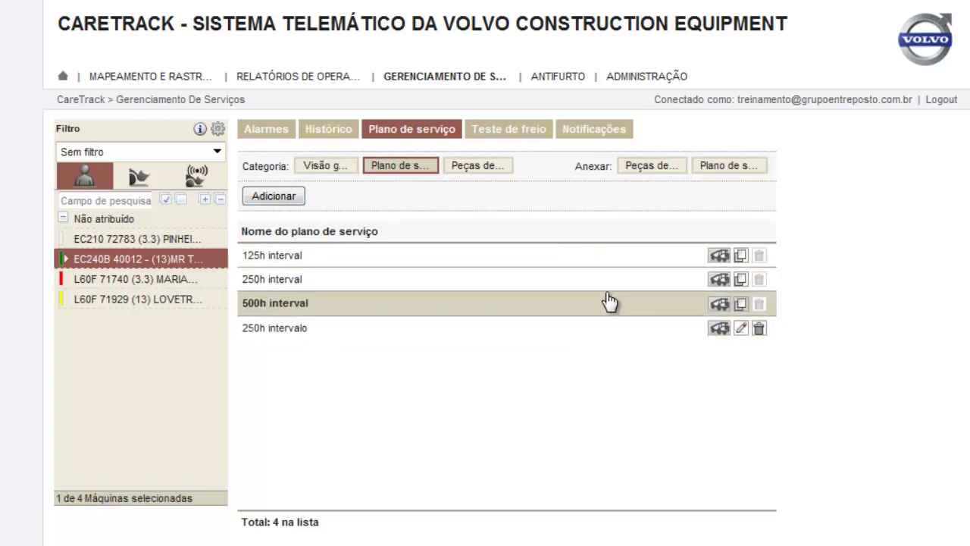
# Add a new service plan named 'teste' and attempt to save it
pyautogui.click(269, 199)
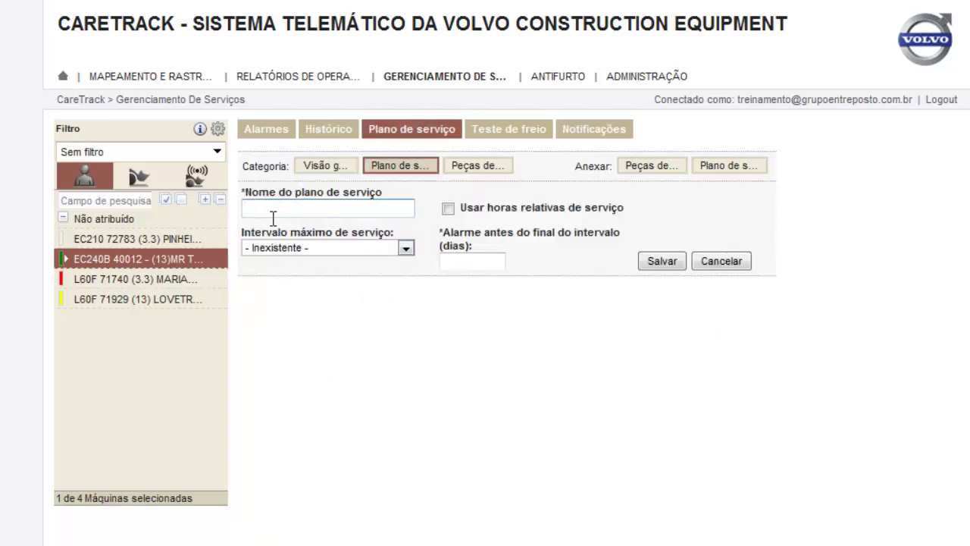
pyautogui.write('teste')
pyautogui.click(662, 260)
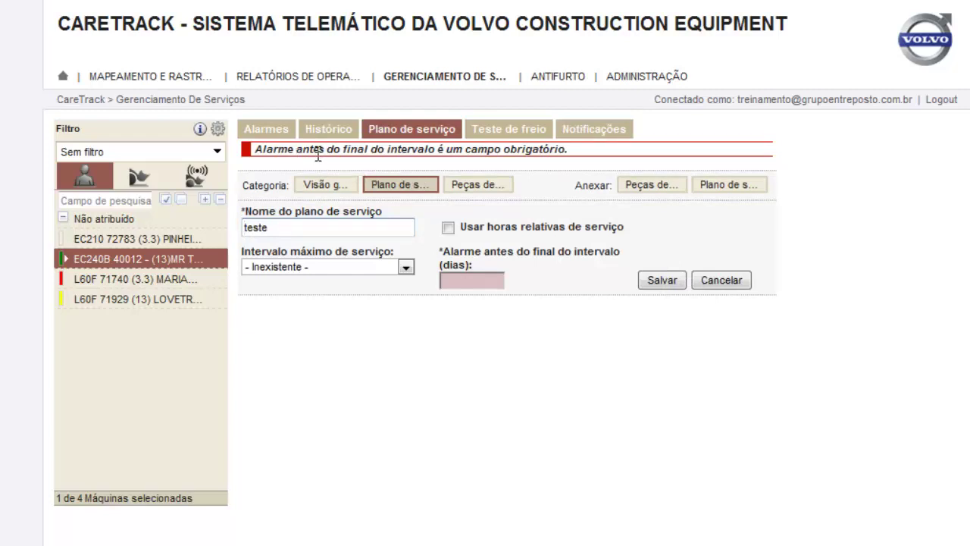
# Set the maximum interval to 1 Meses and a 10-day alarm, then save the plan
pyautogui.click(459, 281)
pyautogui.click(406, 268)
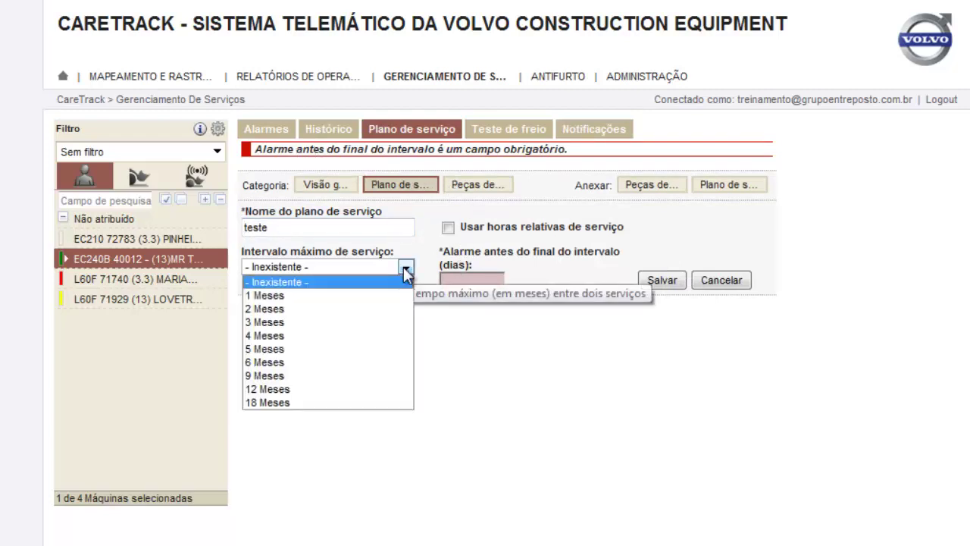
pyautogui.click(407, 269)
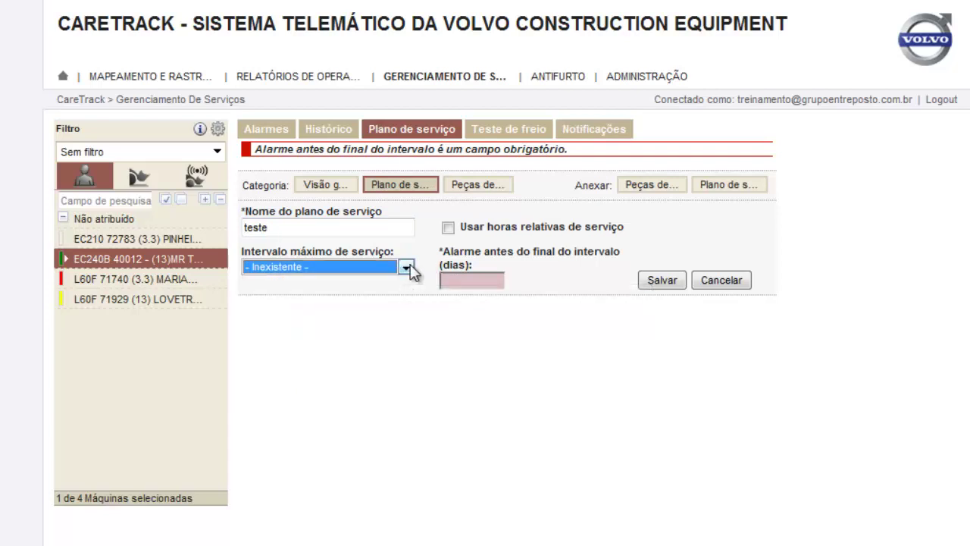
pyautogui.click(410, 269)
pyautogui.click(284, 295)
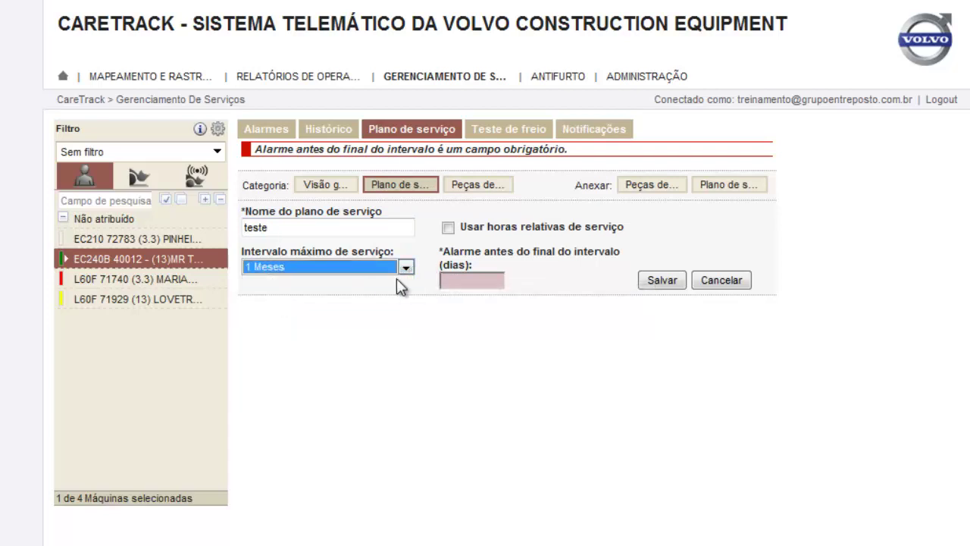
pyautogui.click(464, 280)
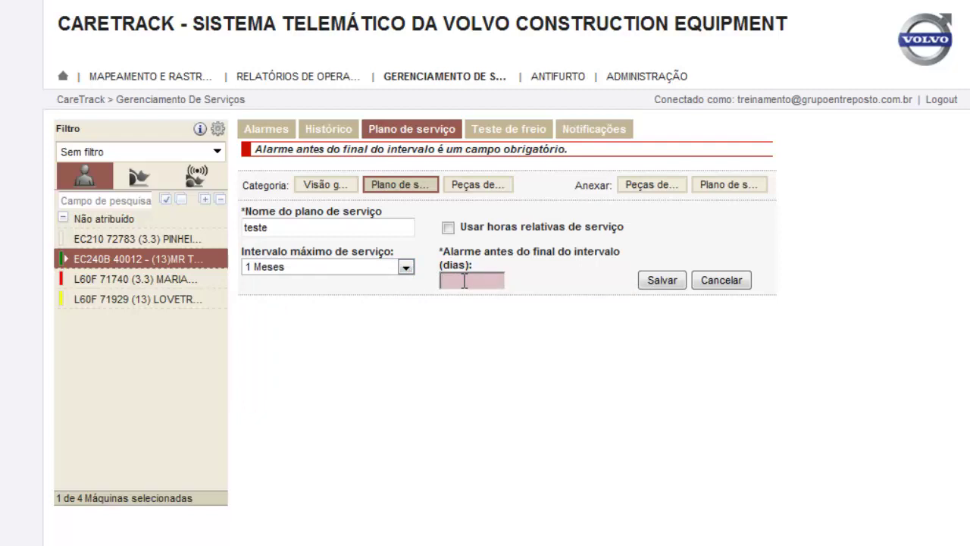
pyautogui.write('10')
pyautogui.click(673, 286)
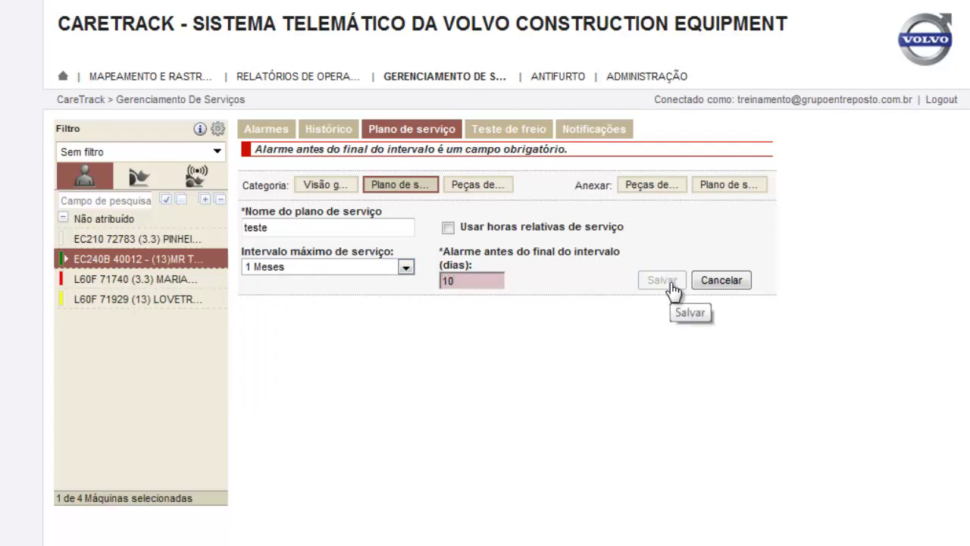
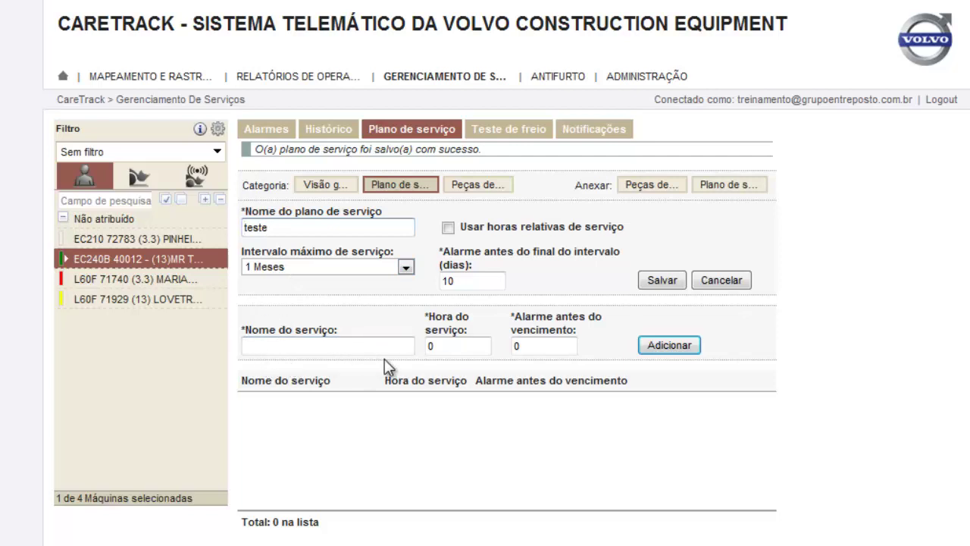
# Add the '200 horas' service at 250 hours with a 20 alarm to the plan
pyautogui.click(285, 348)
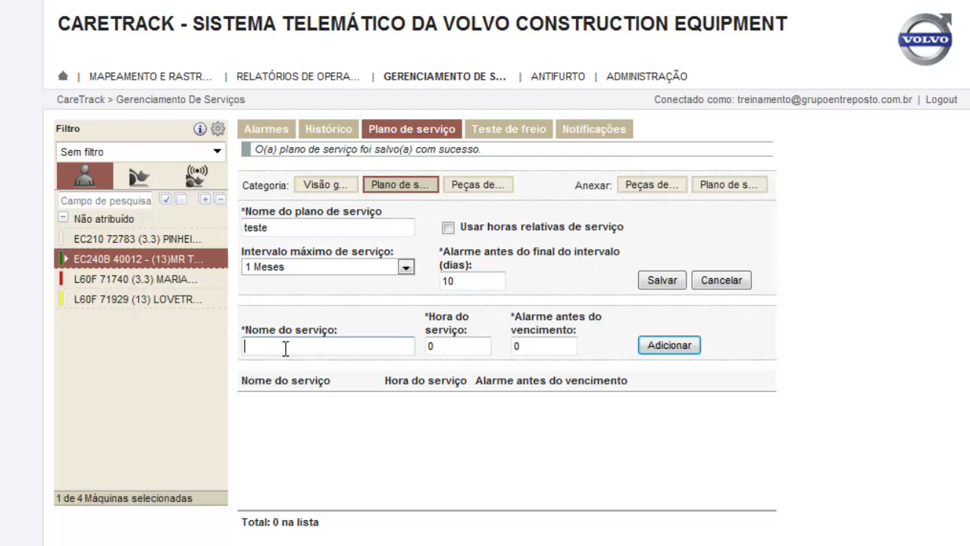
pyautogui.write('200 horas')
pyautogui.click(456, 346)
pyautogui.press('BackSpace')
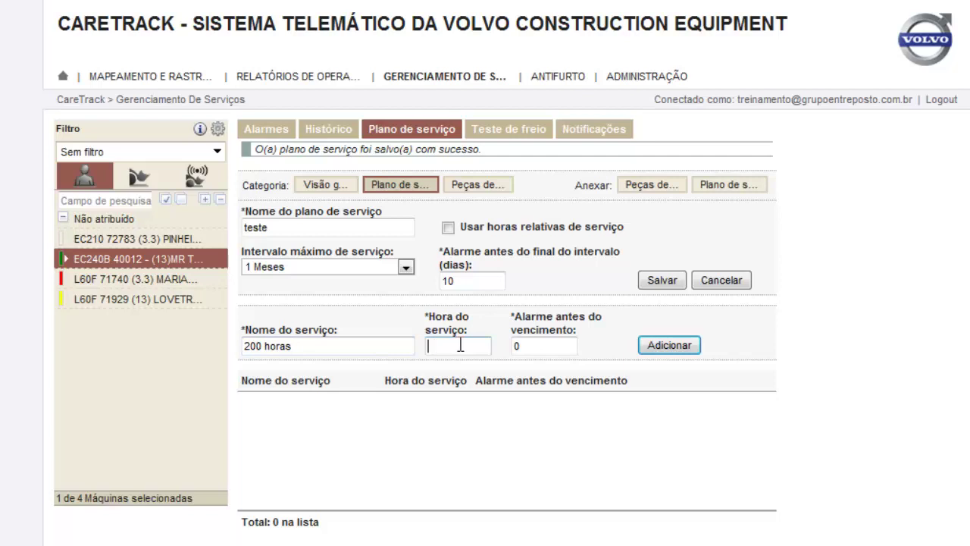
pyautogui.write('20')
pyautogui.press('BackSpace')
pyautogui.press('BackSpace')
pyautogui.write('250')
pyautogui.doubleClick(515, 345)
pyautogui.write('20')
pyautogui.click(670, 346)
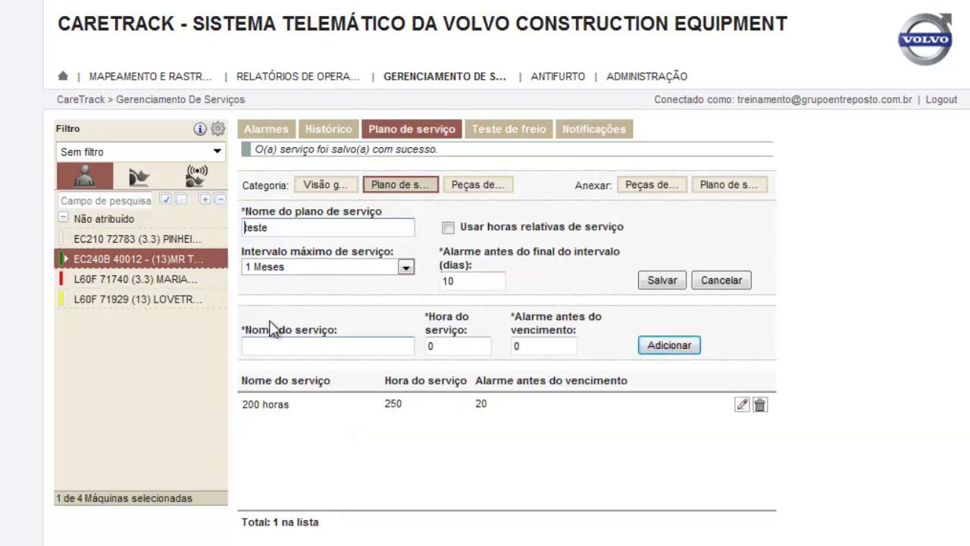
# Add the '400 horas' service at 400 hours with a 20 alarm
pyautogui.click(263, 345)
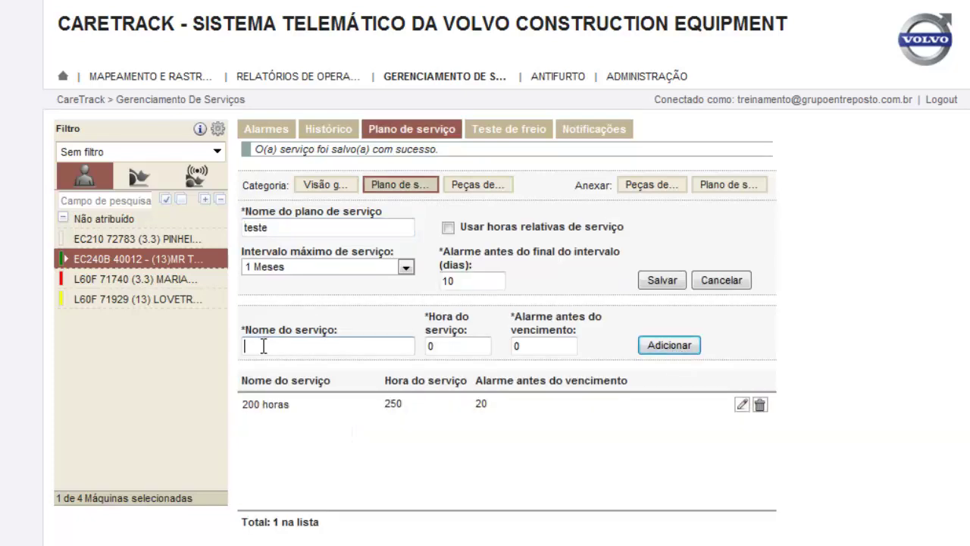
pyautogui.write('400 horas')
pyautogui.press('Tab')
pyautogui.write('00')
pyautogui.press('BackSpace')
pyautogui.press('BackSpace')
pyautogui.write('400')
pyautogui.click(522, 347)
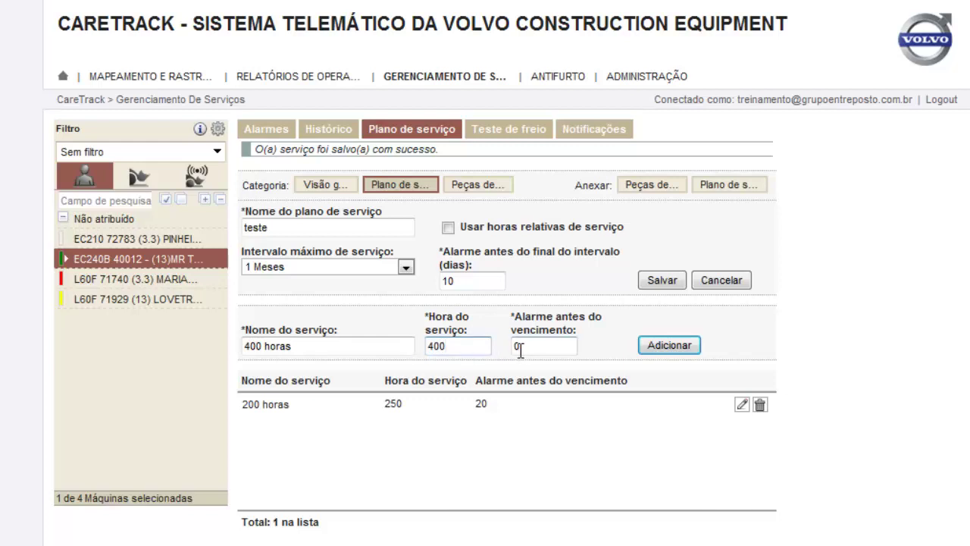
pyautogui.doubleClick(521, 347)
pyautogui.write('20')
pyautogui.click(663, 347)
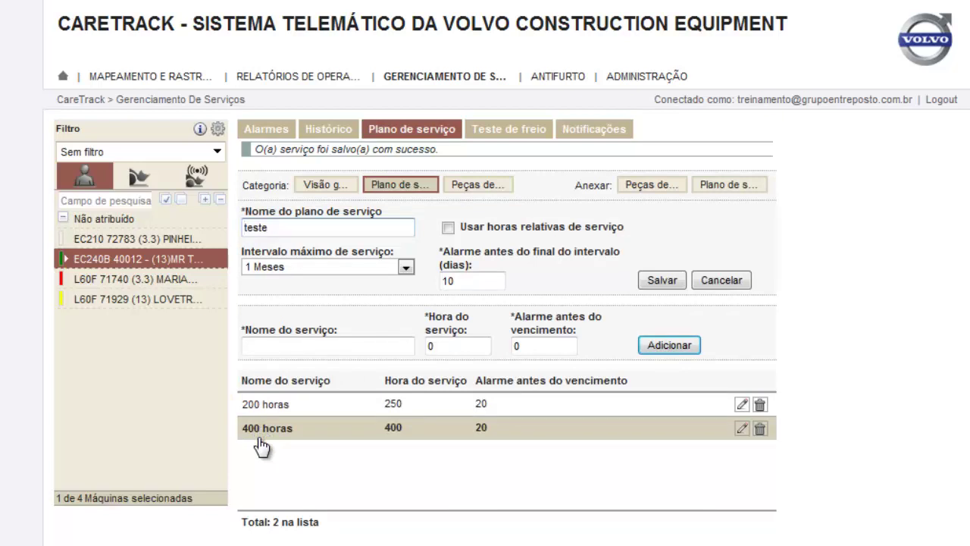
pyautogui.click(267, 347)
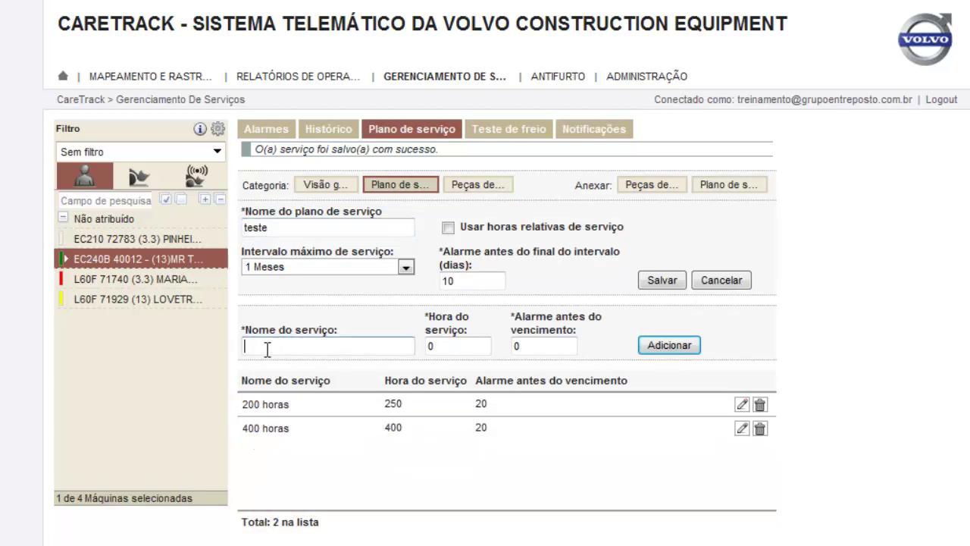
pyautogui.write('600 horas')
# Add the '600 horas' service at 600 hours with a 20 alarm and save the teste plan
pyautogui.doubleClick(439, 345)
pyautogui.write('600')
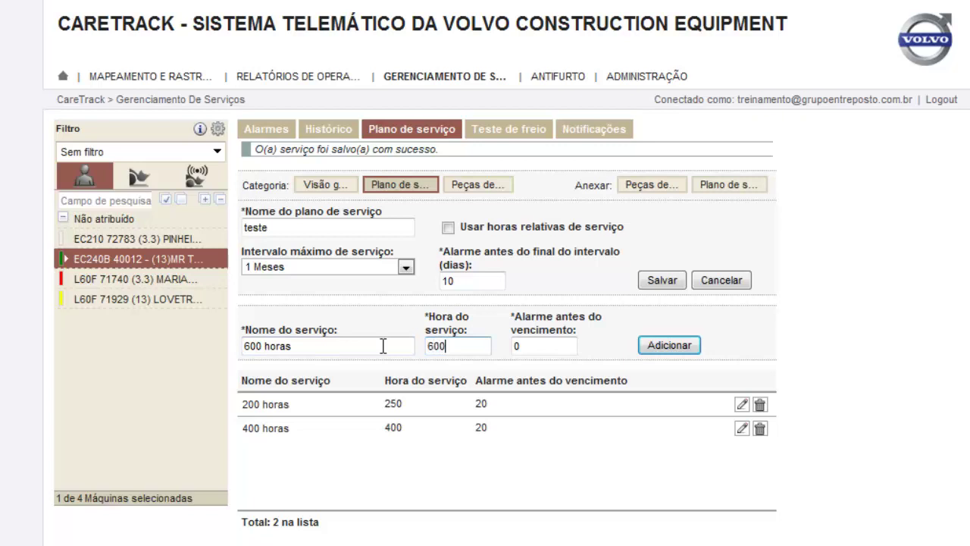
pyautogui.doubleClick(523, 348)
pyautogui.click(669, 346)
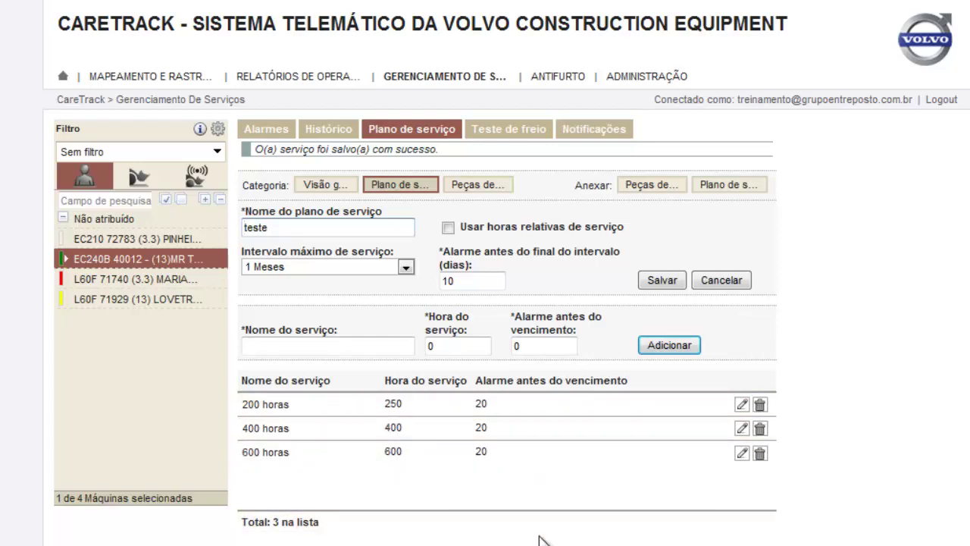
pyautogui.click(670, 285)
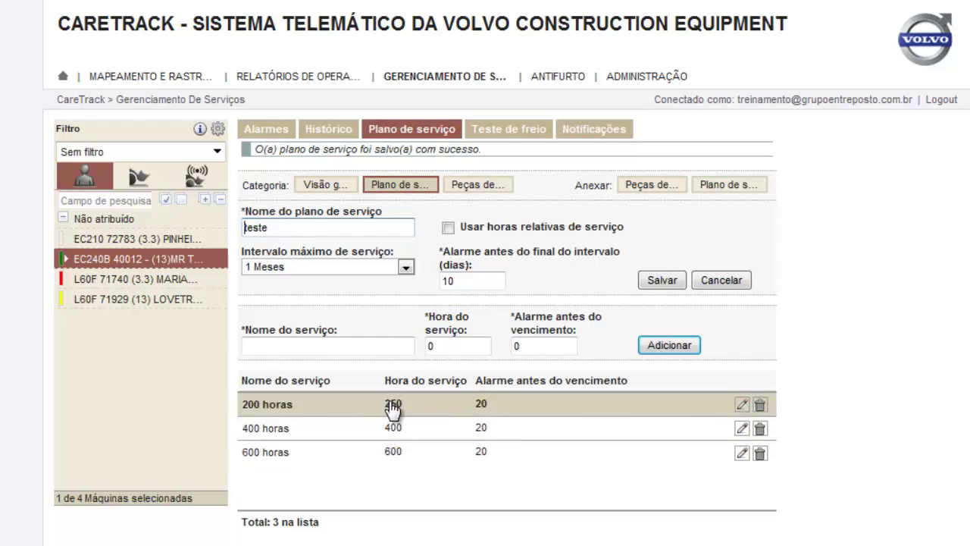
# Correct the 200 horas service's hours from 250 to 200 and save it
pyautogui.click(743, 405)
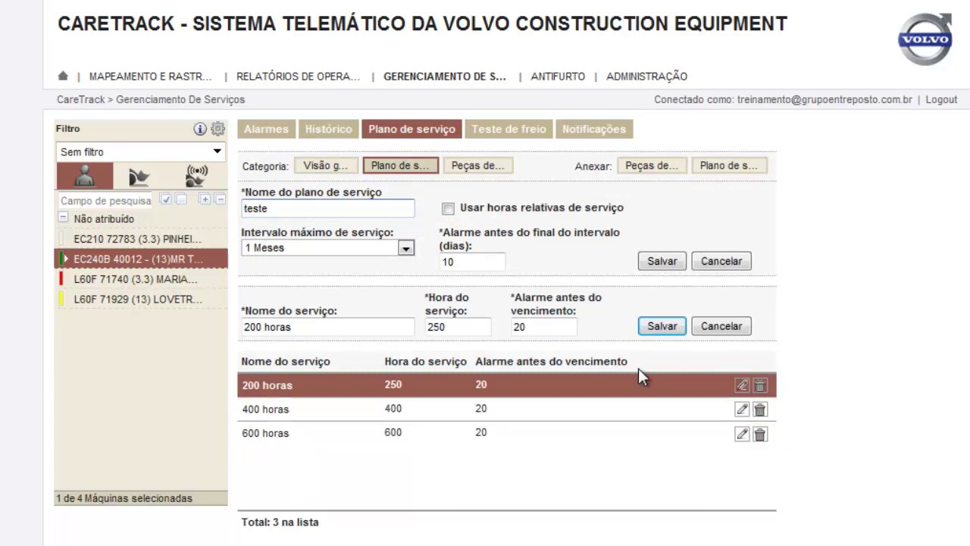
pyautogui.click(450, 326)
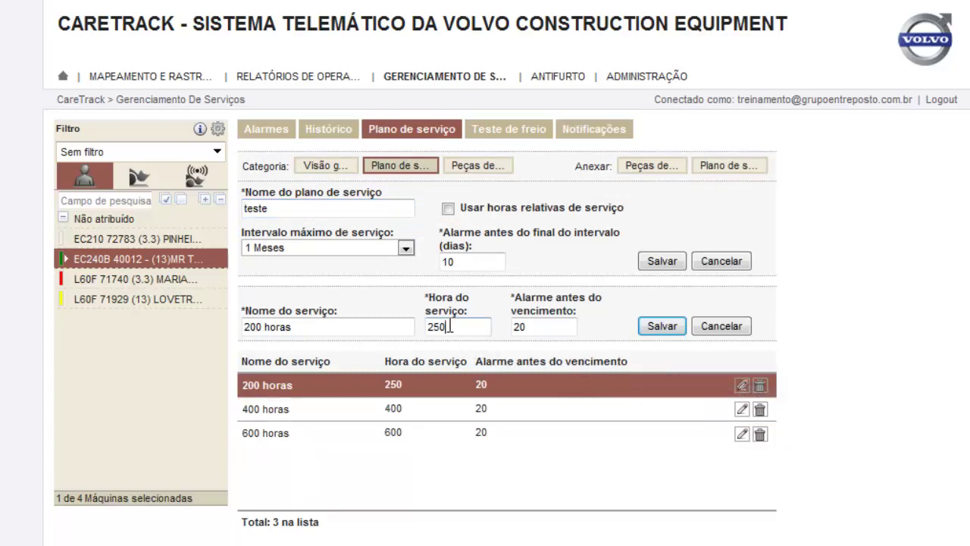
pyautogui.press('BackSpace')
pyautogui.press('BackSpace')
pyautogui.write('00')
pyautogui.click(663, 328)
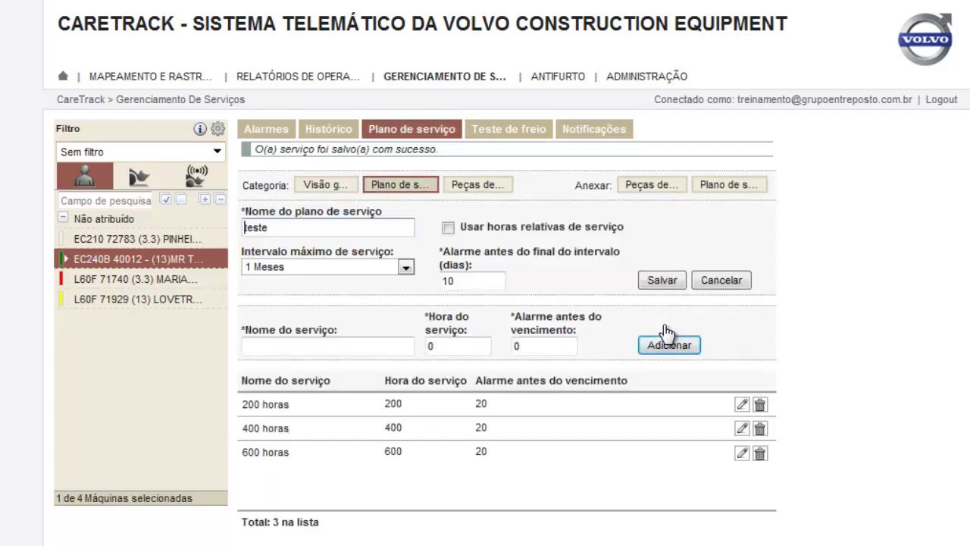
# Rename plan 'teste' to '200 horas' with a 2 Meses interval and 5-day alarm, then save
pyautogui.click(401, 186)
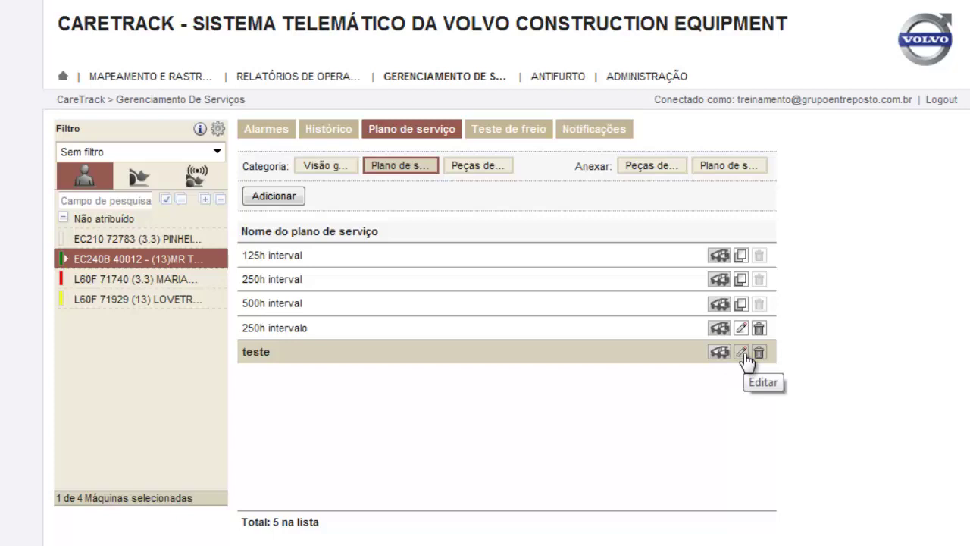
pyautogui.click(742, 352)
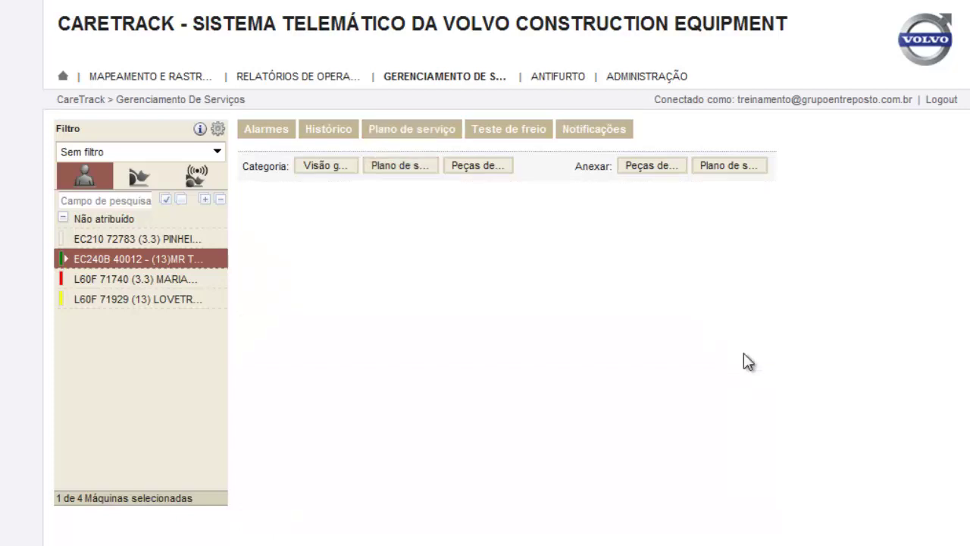
pyautogui.moveTo(275, 204); pyautogui.dragTo(206, 215)
pyautogui.write('200 ')
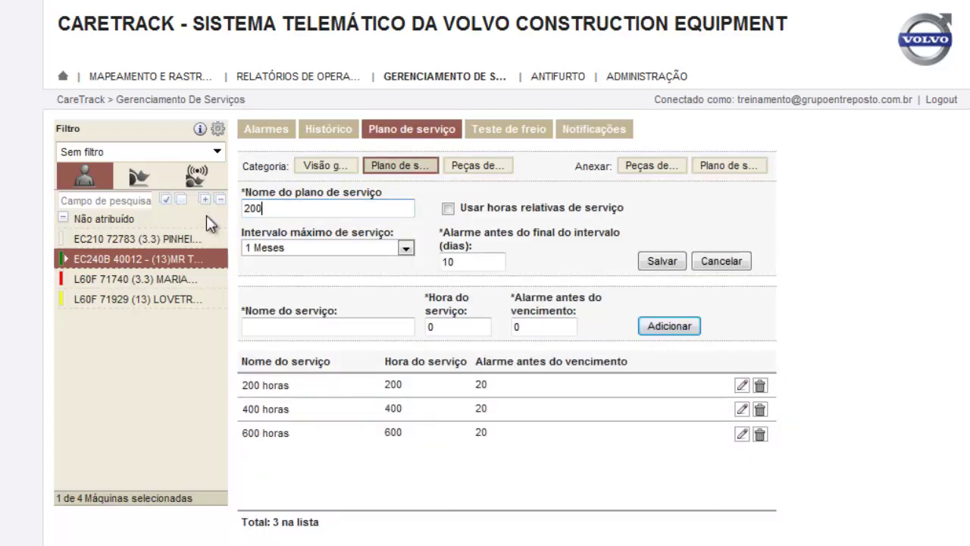
pyautogui.write('horas')
pyautogui.click(407, 250)
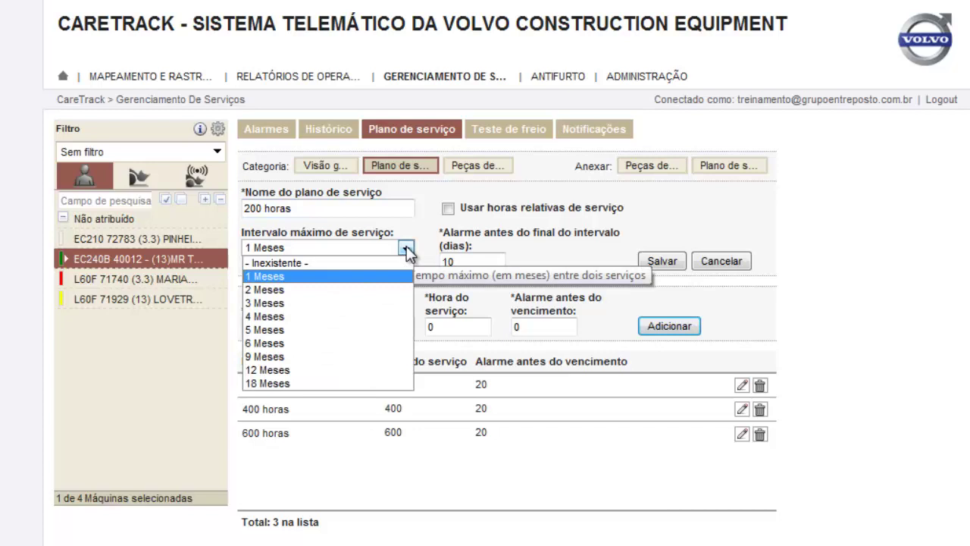
pyautogui.click(261, 289)
pyautogui.press('Tab')
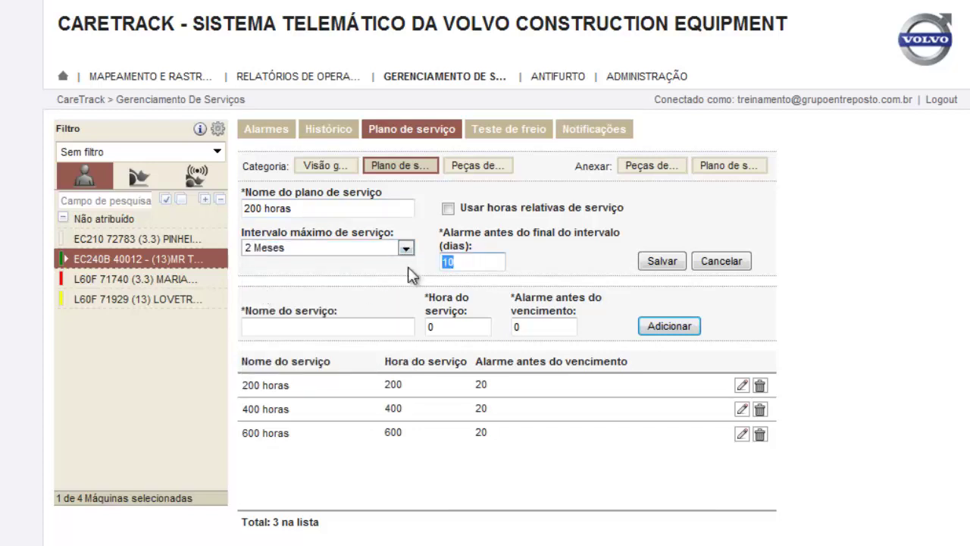
pyautogui.write('5')
pyautogui.click(663, 261)
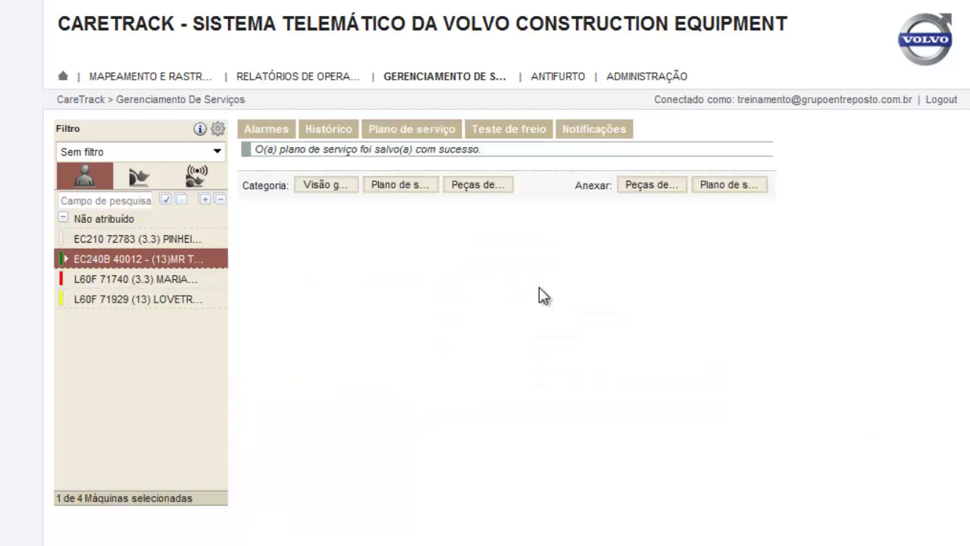
pyautogui.click(394, 191)
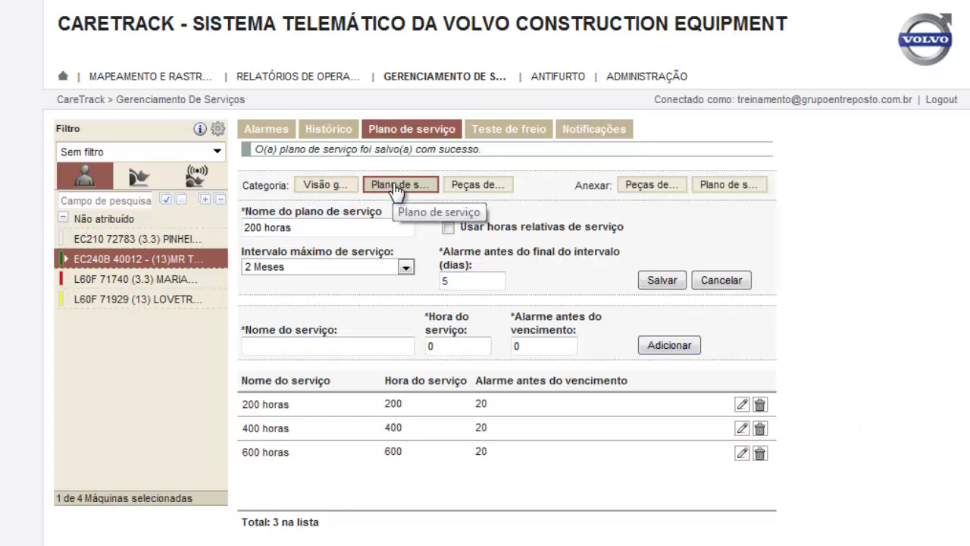
pyautogui.click(395, 189)
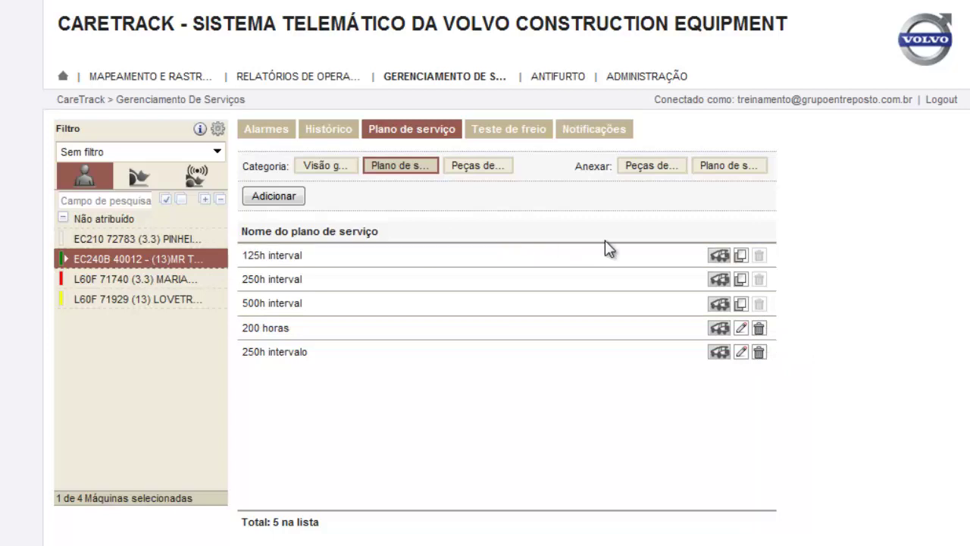
# Attach the 200 horas service plan to machine EC240B 40012
pyautogui.click(727, 170)
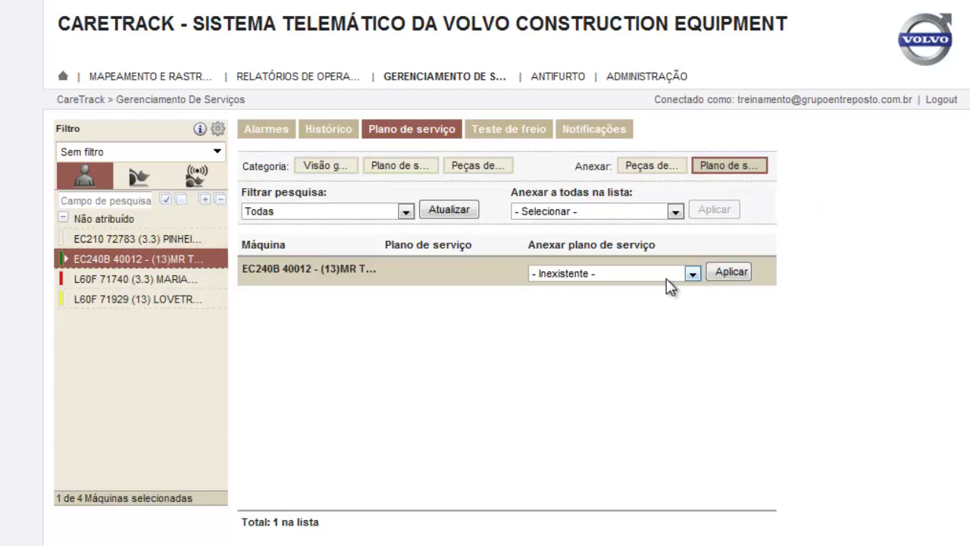
pyautogui.click(693, 274)
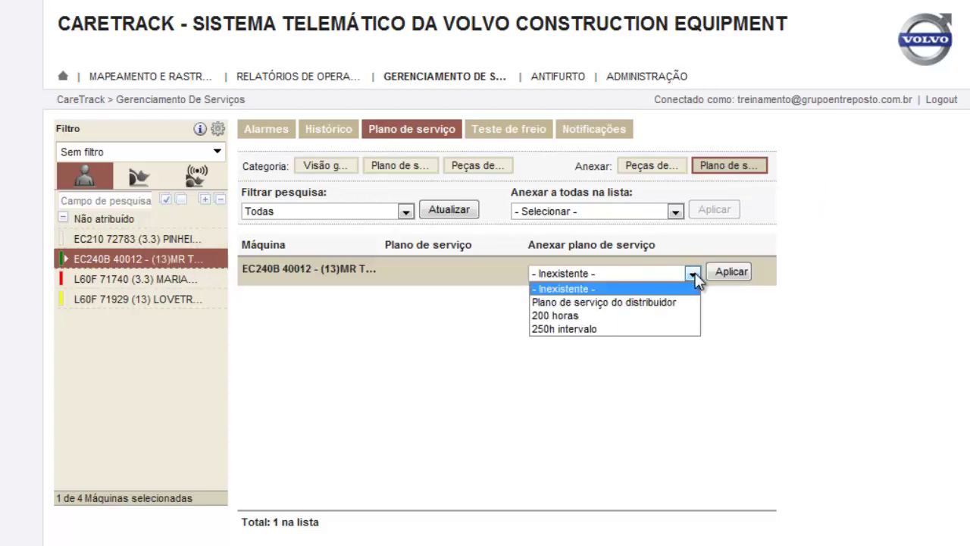
pyautogui.click(567, 317)
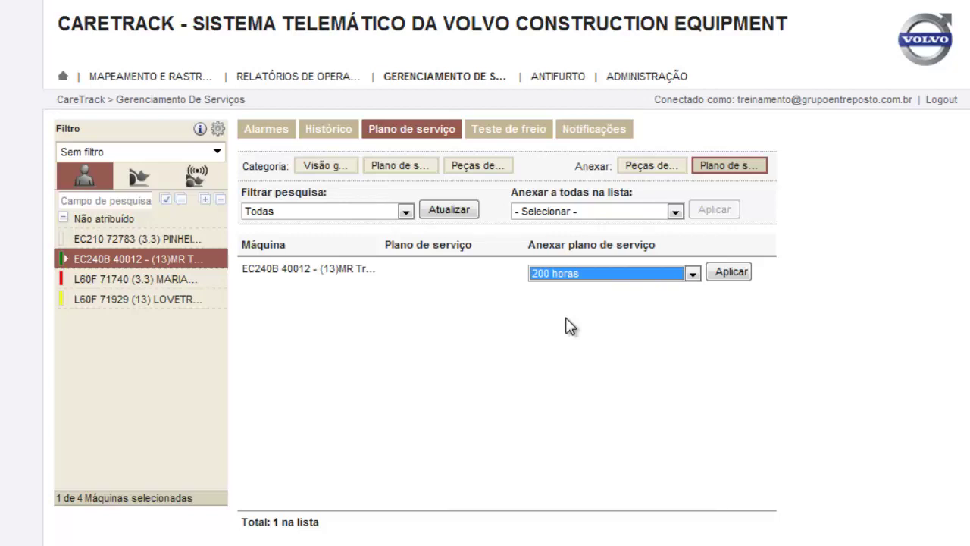
pyautogui.click(733, 274)
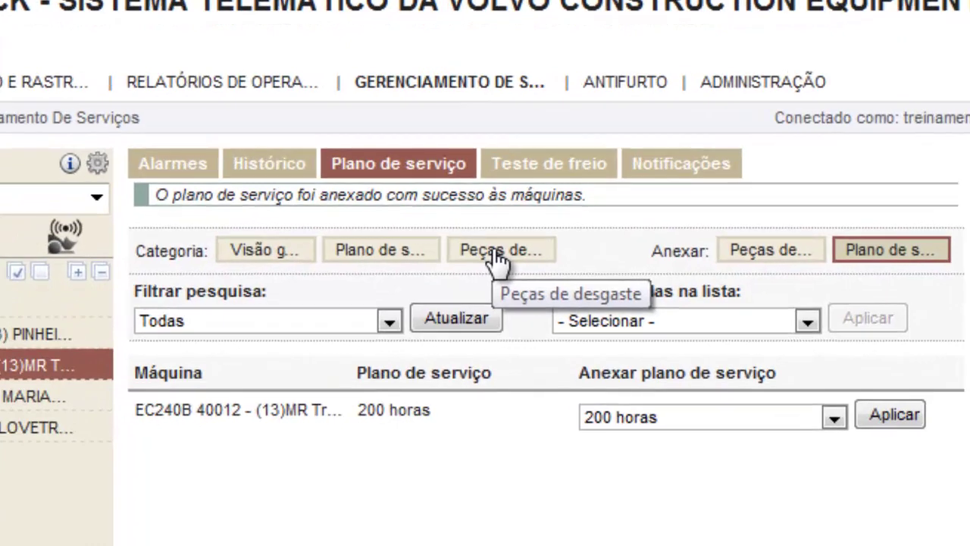
# Add wear part '15193225 kit filtro ar' with lifetime 150 and a 10 alarm before due
pyautogui.click(494, 252)
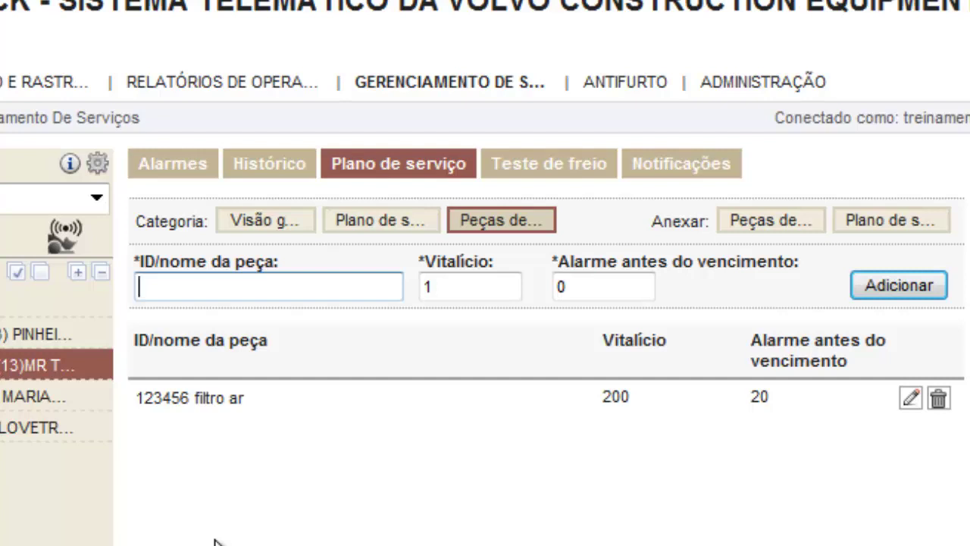
pyautogui.write('151932')
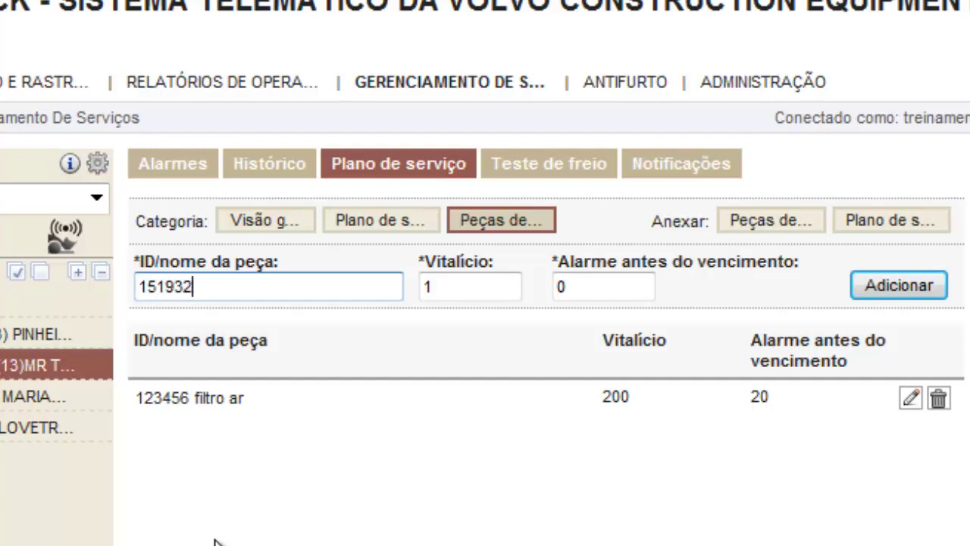
pyautogui.write('25 kit f')
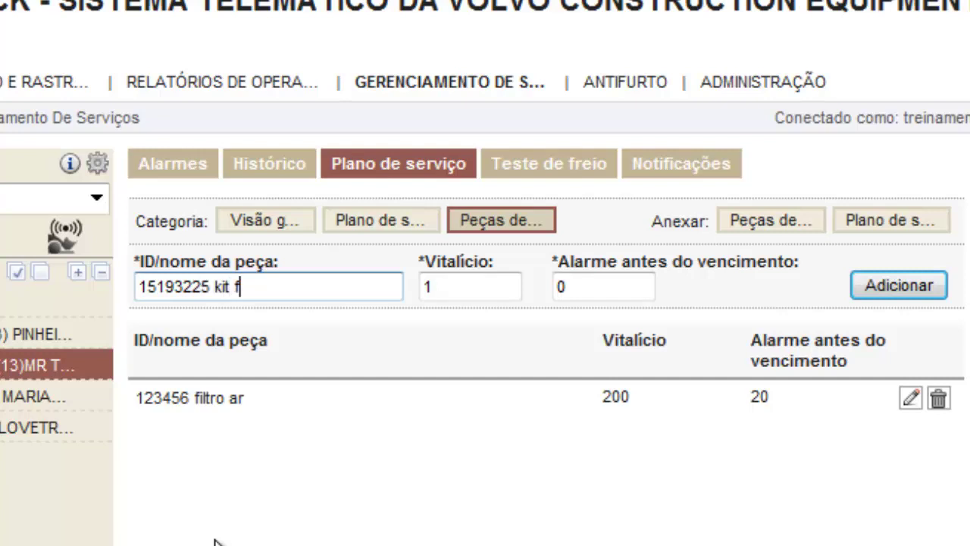
pyautogui.write('iltro ar')
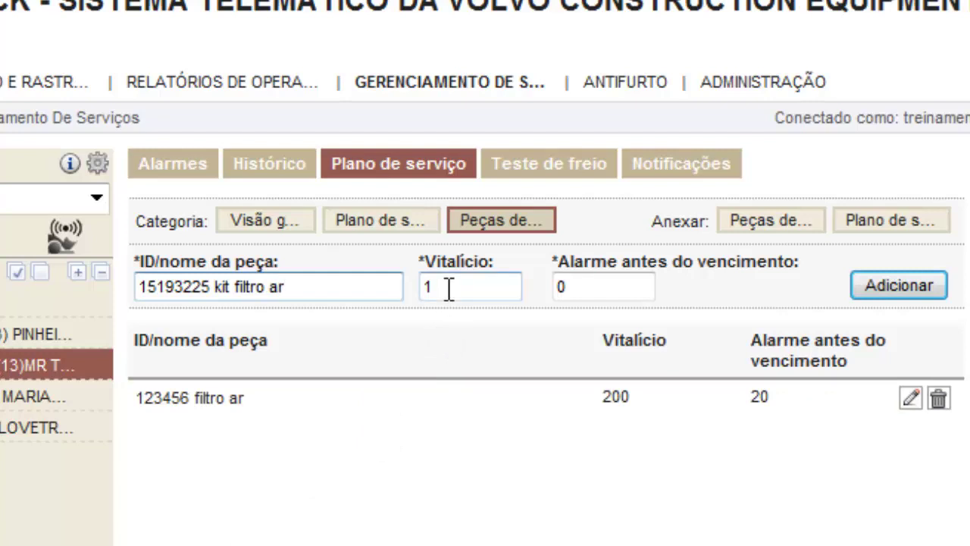
pyautogui.press('Tab')
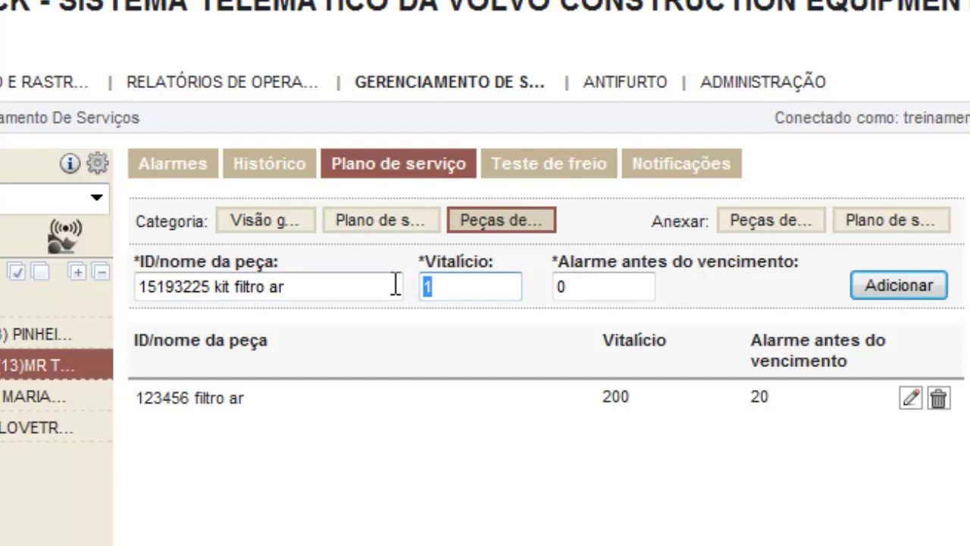
pyautogui.write('150')
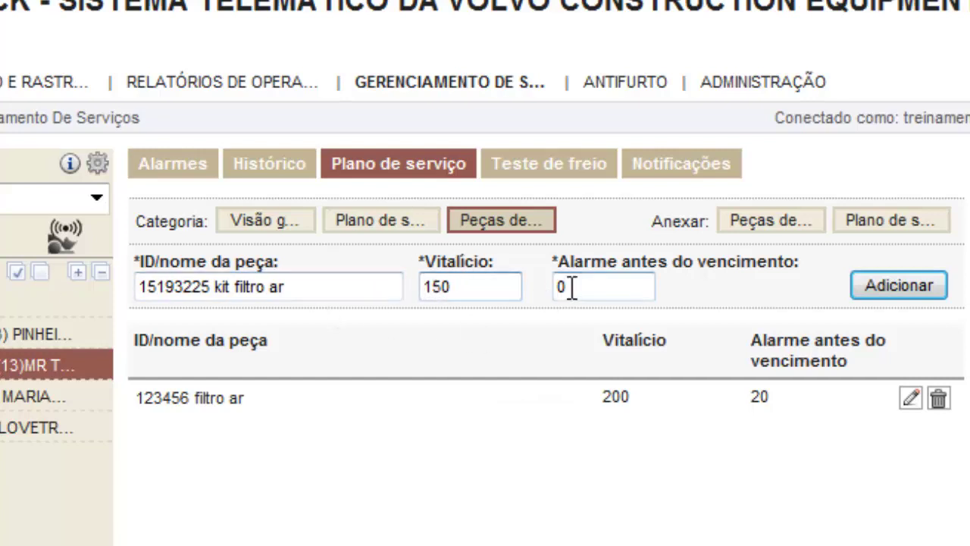
pyautogui.press('Tab')
pyautogui.write('10')
pyautogui.click(902, 291)
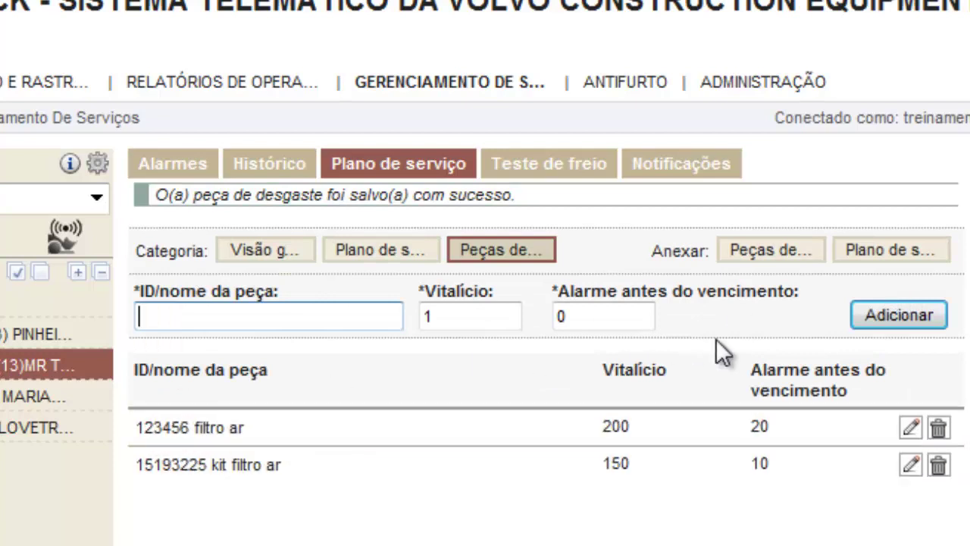
# Delete the 123456 filtro ar wear part, confirming both warnings
pyautogui.click(938, 426)
pyautogui.click(520, 448)
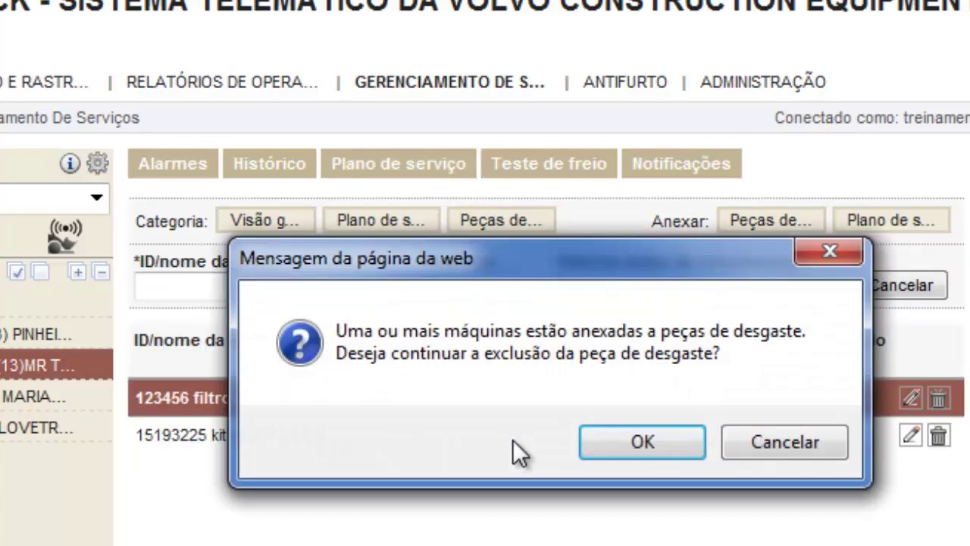
pyautogui.click(620, 448)
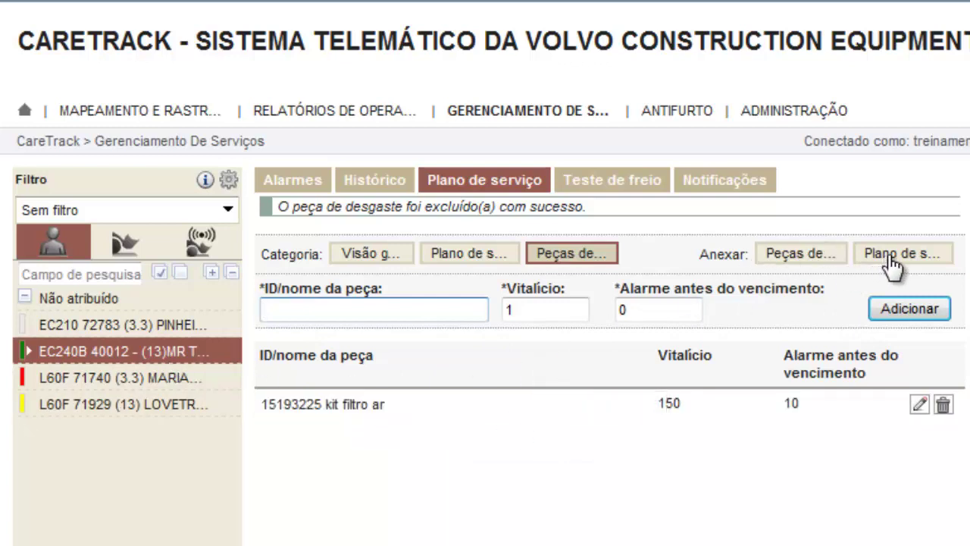
pyautogui.click(791, 262)
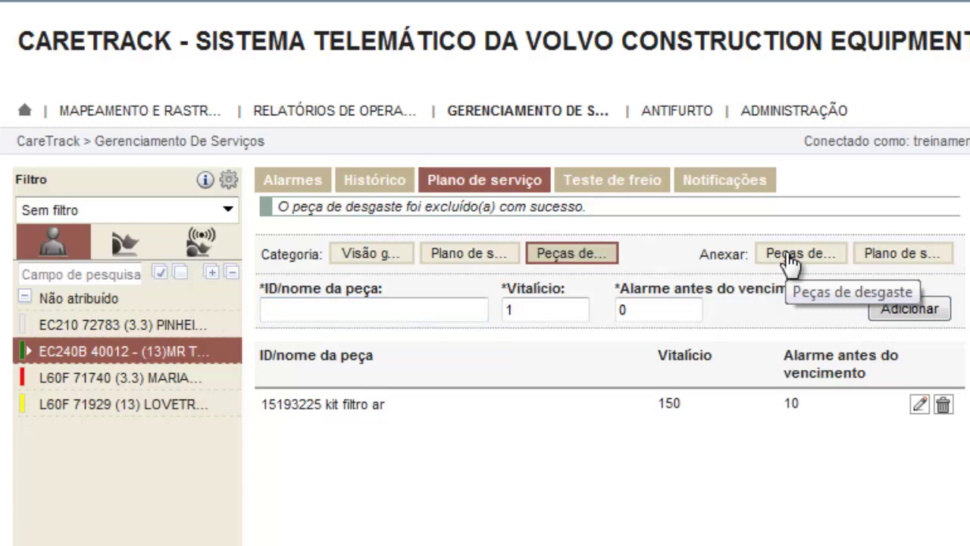
# Mount the 15193225 kit filtro ar wear part on machine EC240B 40012
pyautogui.click(791, 262)
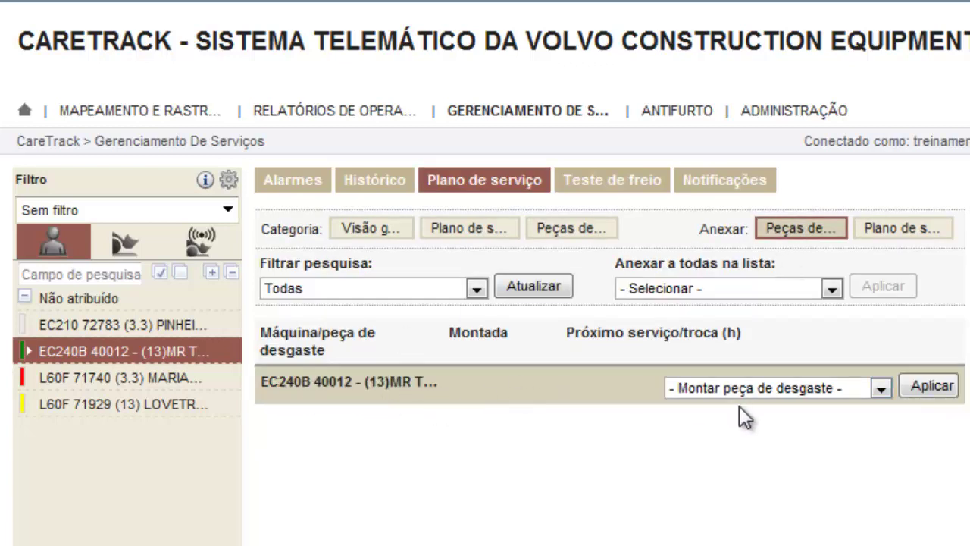
pyautogui.click(887, 386)
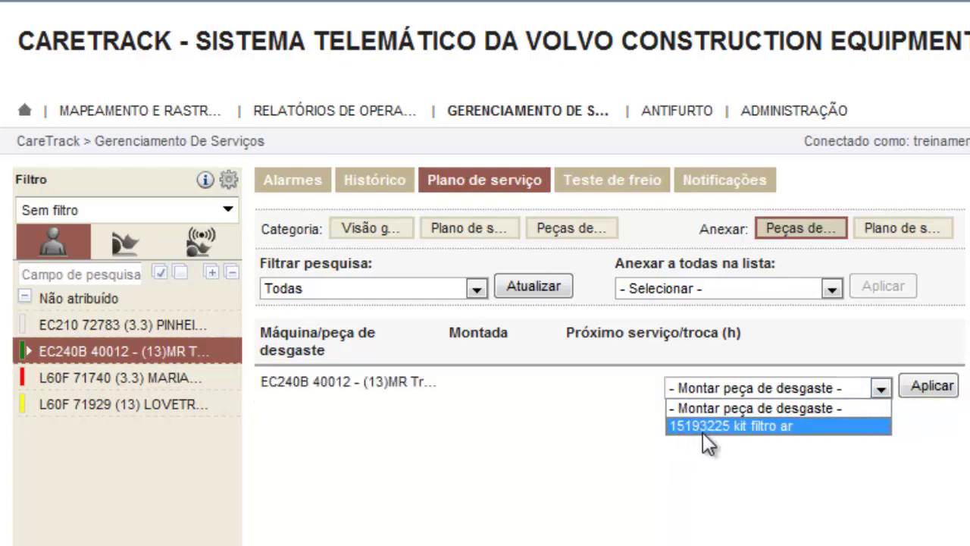
pyautogui.click(722, 428)
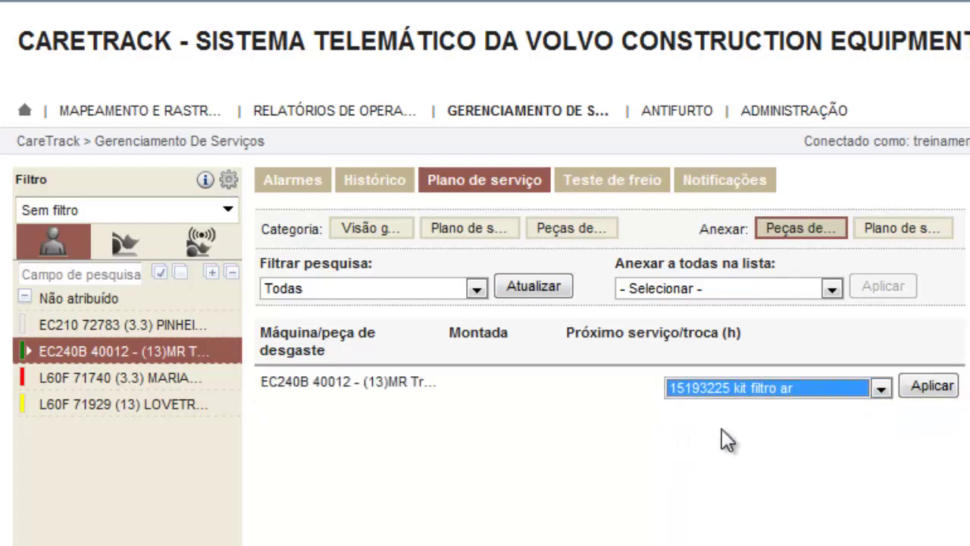
pyautogui.click(932, 386)
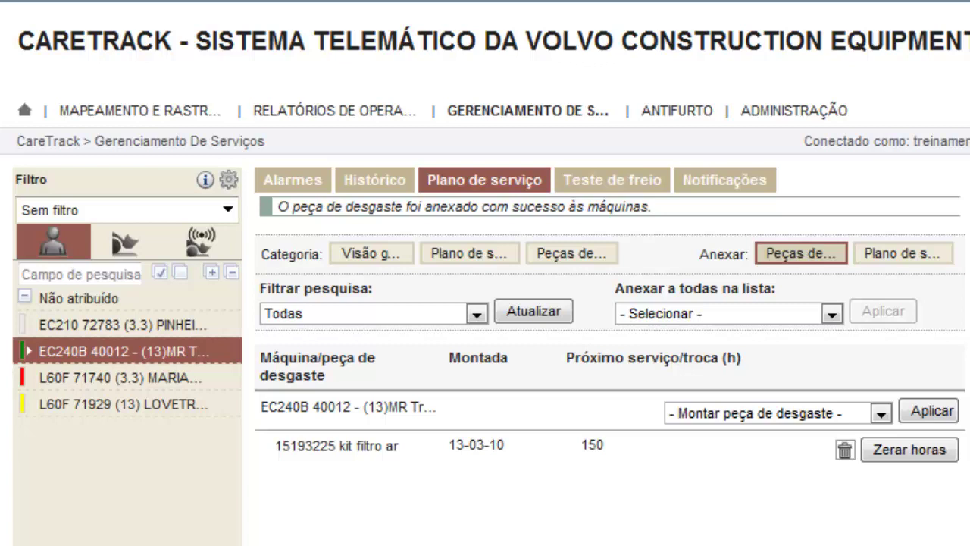
pyautogui.click(921, 449)
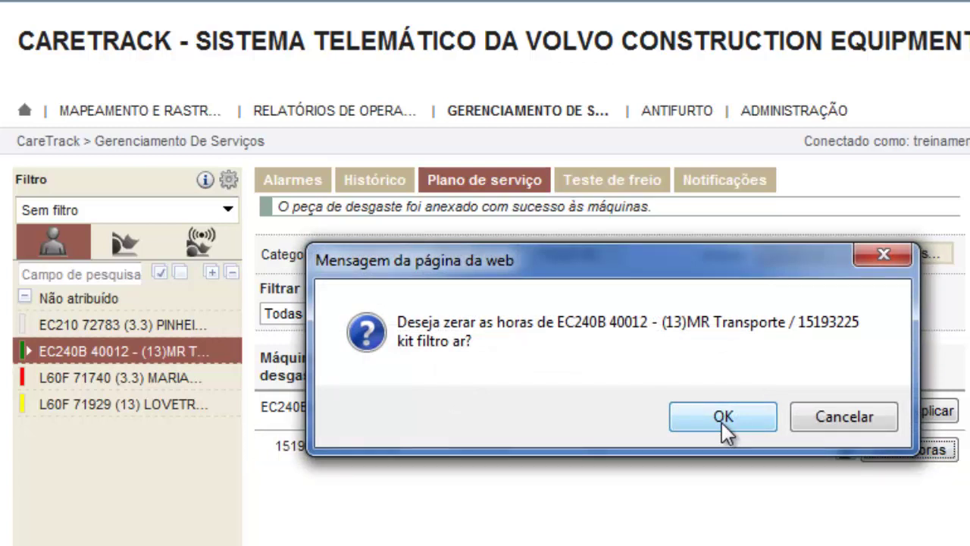
# Confirm the hours reset for the kit filtro ar part on EC240B 40012
pyautogui.click(722, 422)
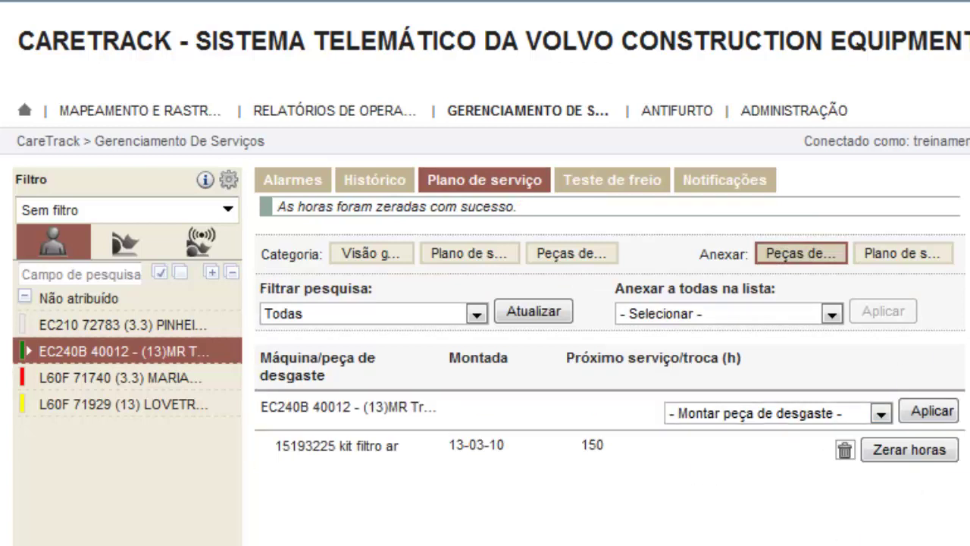
pyautogui.click(726, 195)
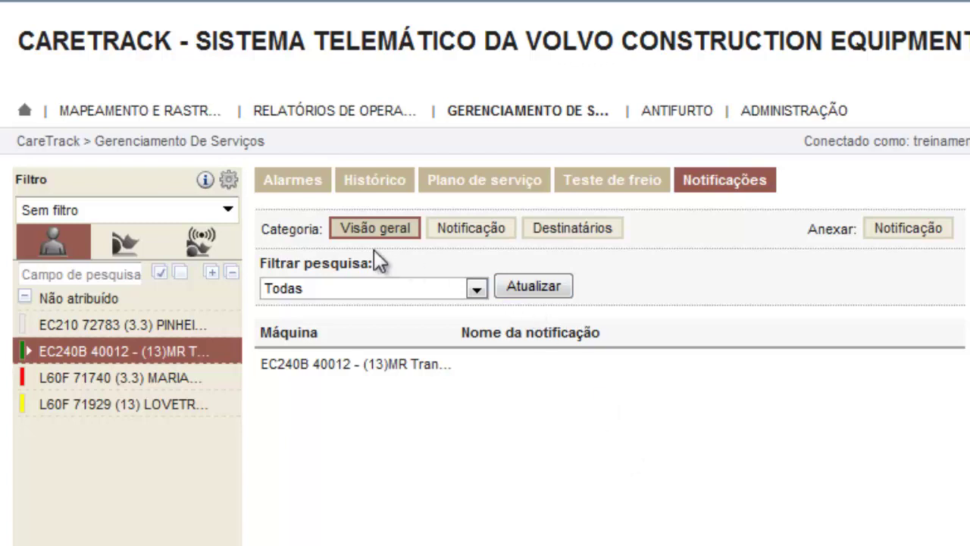
# Show the Notificação category with its list of notification plans
pyautogui.click(474, 236)
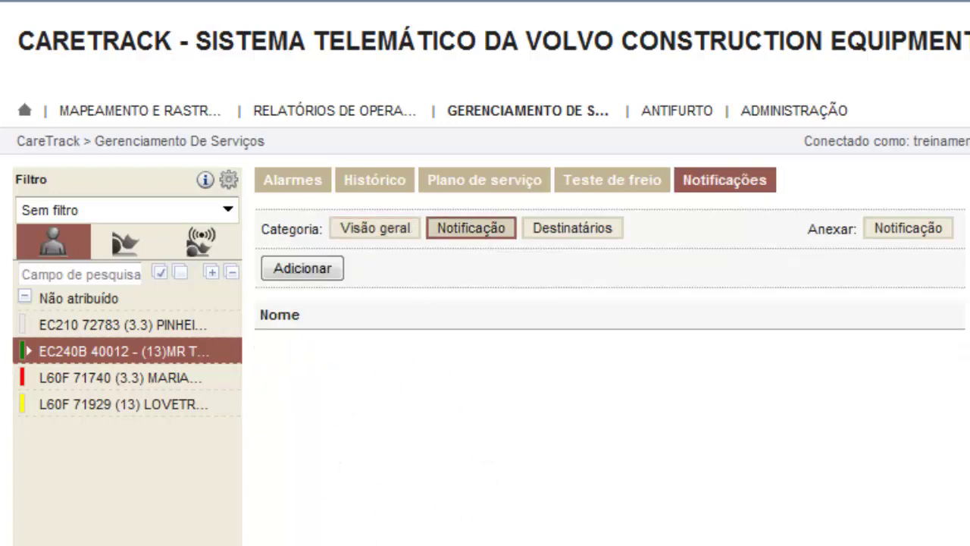
# Create a notification named 'teste1' and browse the Escavadeiras Alarmes and CareTrack alarm types
pyautogui.click(311, 271)
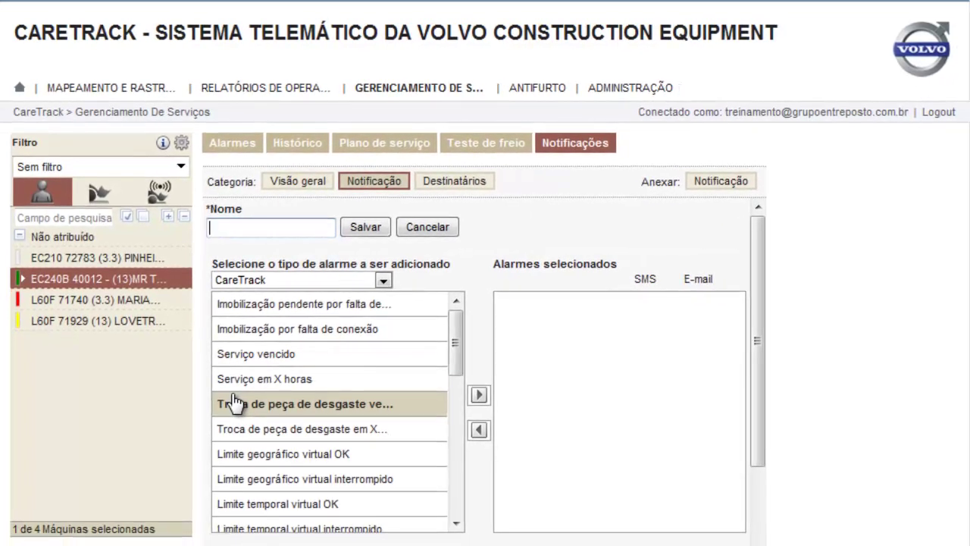
pyautogui.write('teste1')
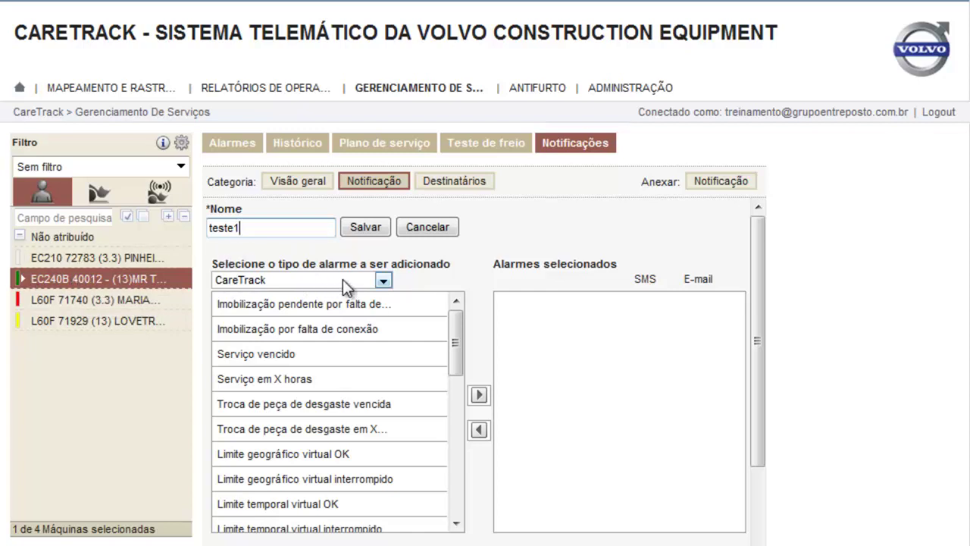
pyautogui.click(384, 282)
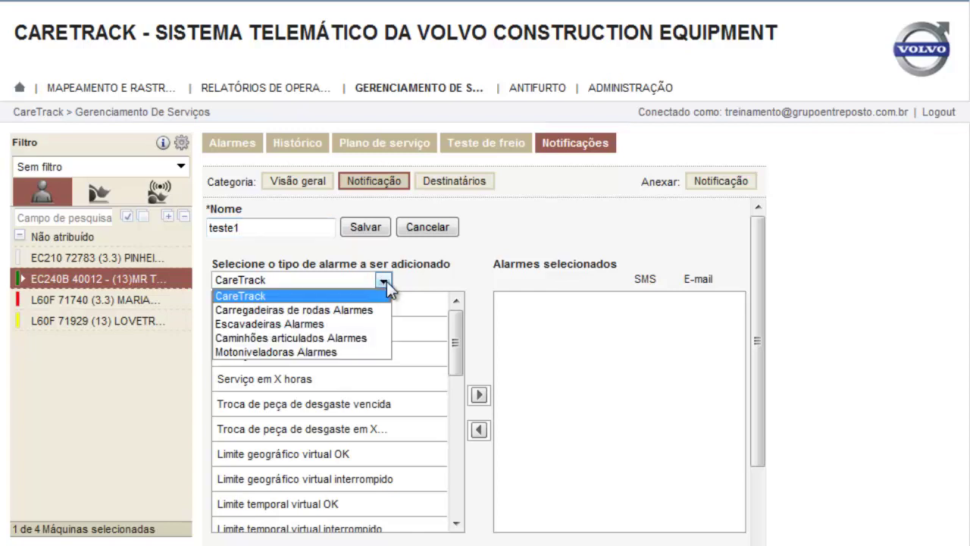
pyautogui.click(280, 323)
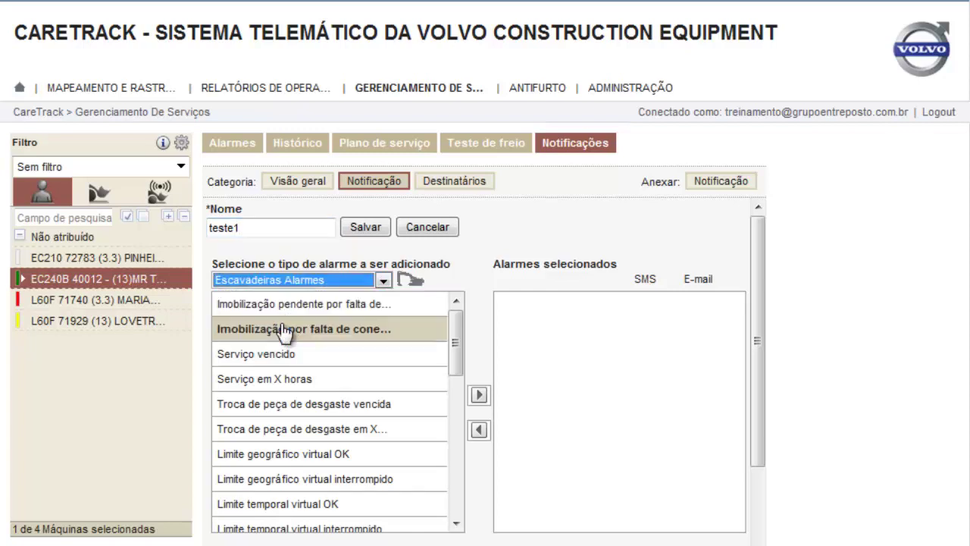
pyautogui.click(385, 279)
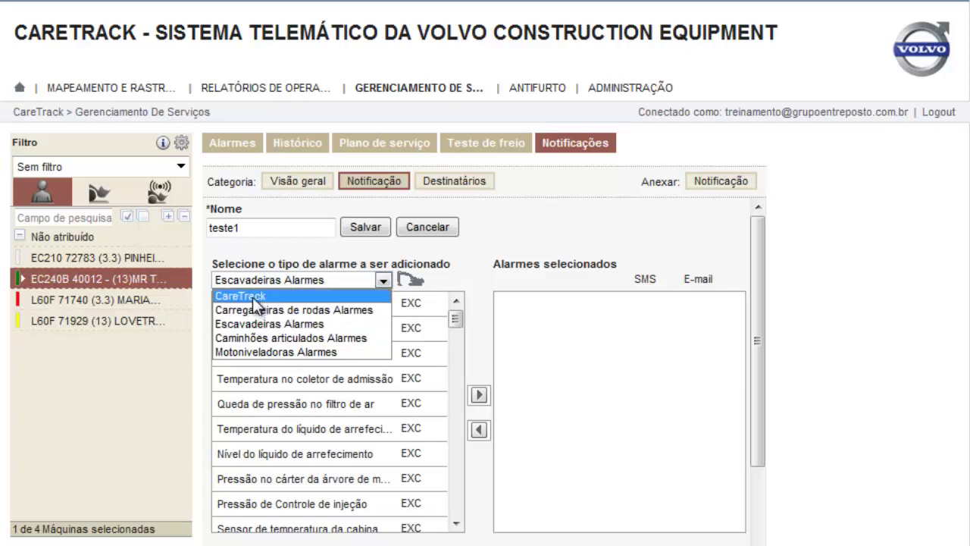
pyautogui.click(256, 297)
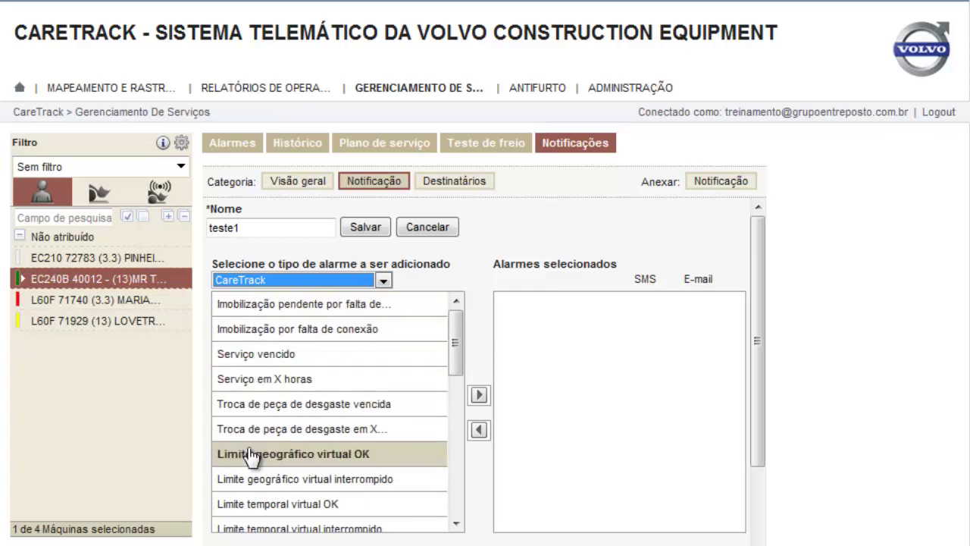
# Add the Troca de peça de desgaste em X horas alarm, delivered by e-mail only
pyautogui.moveTo(458, 331)
pyautogui.mouseDown()
pyautogui.moveTo(456, 490)
pyautogui.moveTo(452, 331)
pyautogui.mouseUp()
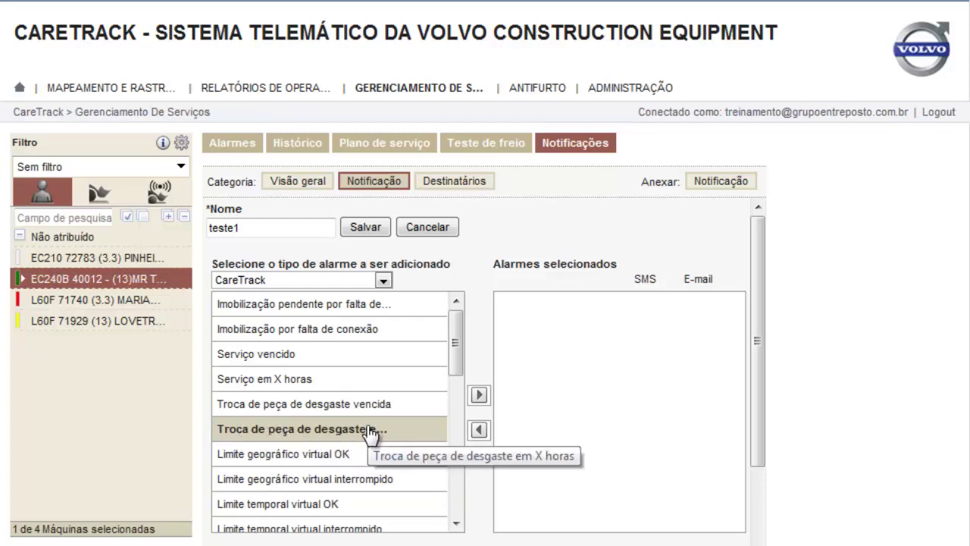
pyautogui.click(323, 430)
pyautogui.click(478, 395)
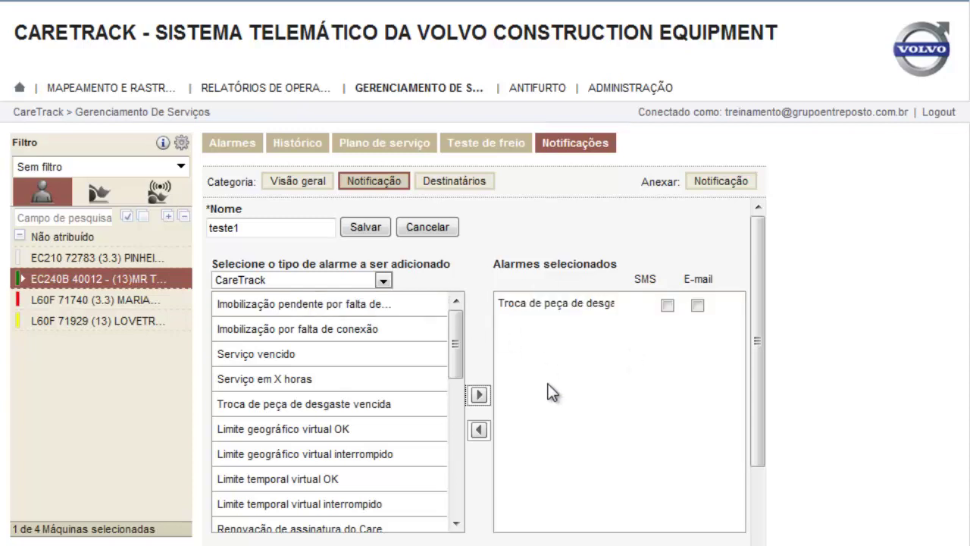
pyautogui.click(697, 305)
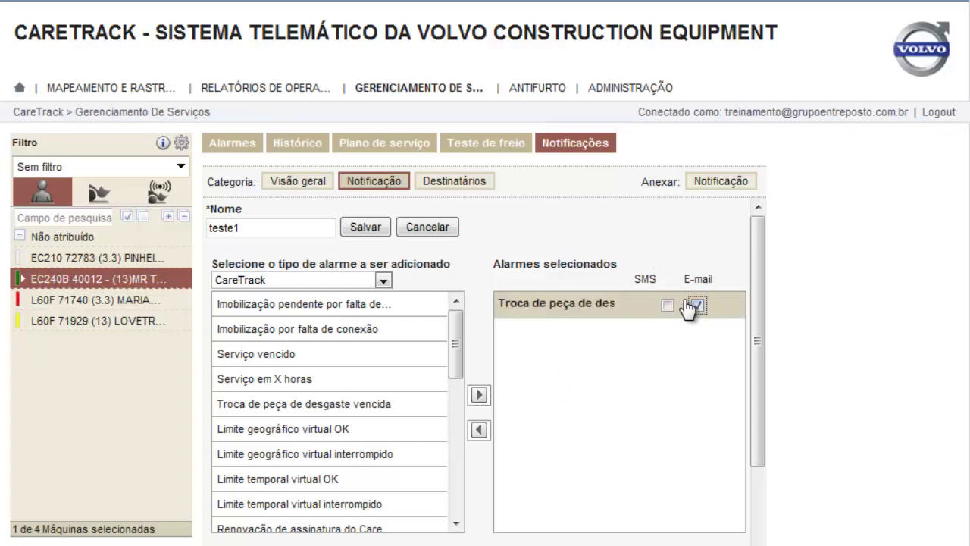
pyautogui.click(667, 306)
pyautogui.click(667, 304)
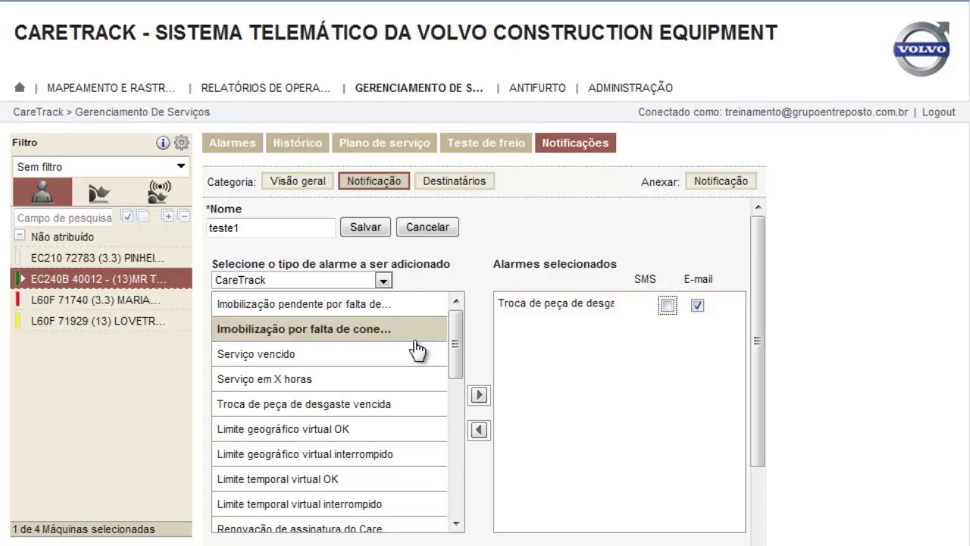
# Add the Limite geográfico virtual interrompido alarm, delivered by SMS
pyautogui.moveTo(452, 336); pyautogui.dragTo(453, 368)
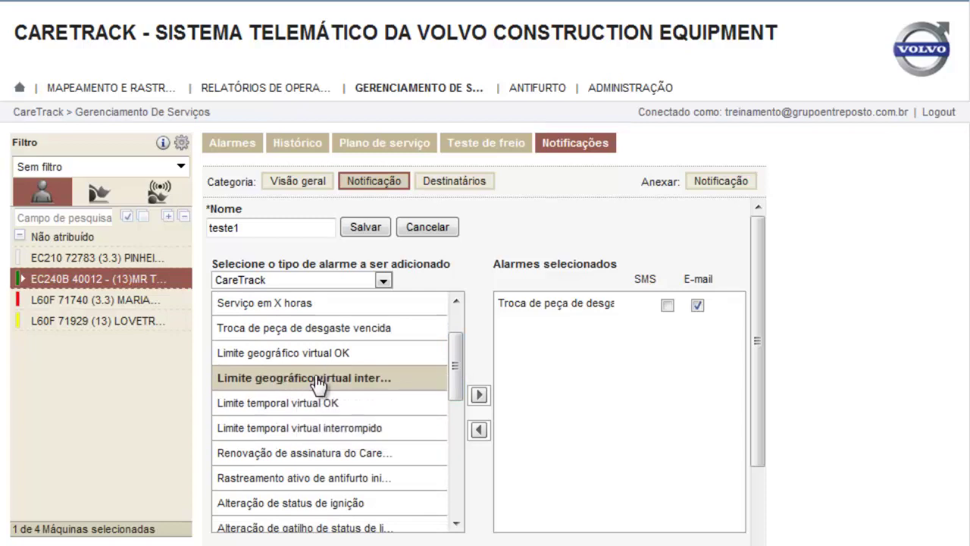
pyautogui.click(279, 382)
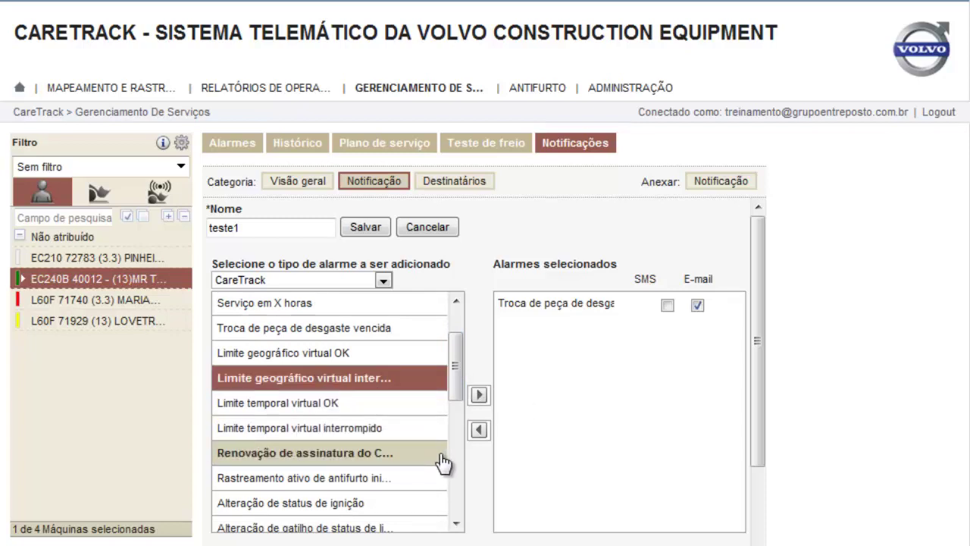
pyautogui.click(480, 395)
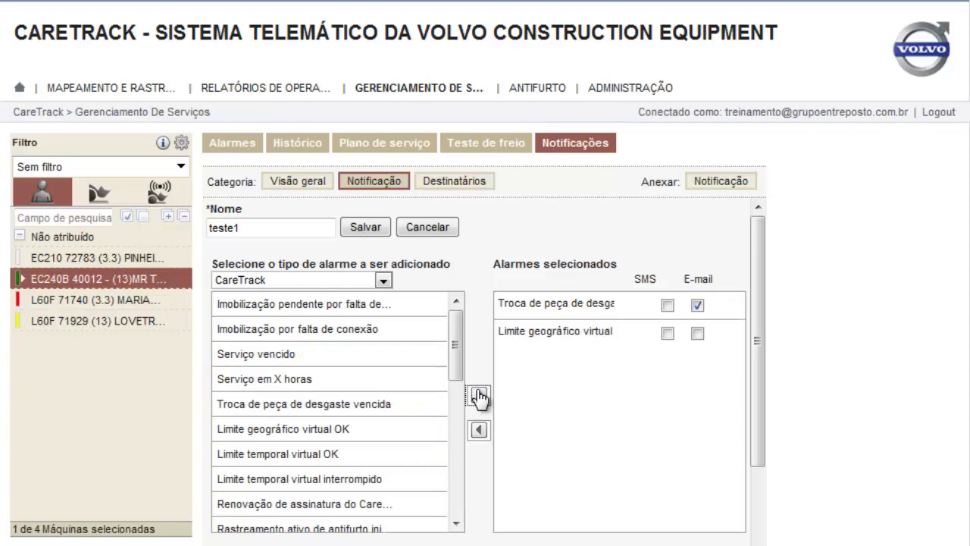
pyautogui.click(667, 334)
pyautogui.click(457, 523)
pyautogui.scroll(-10, 456, 524)
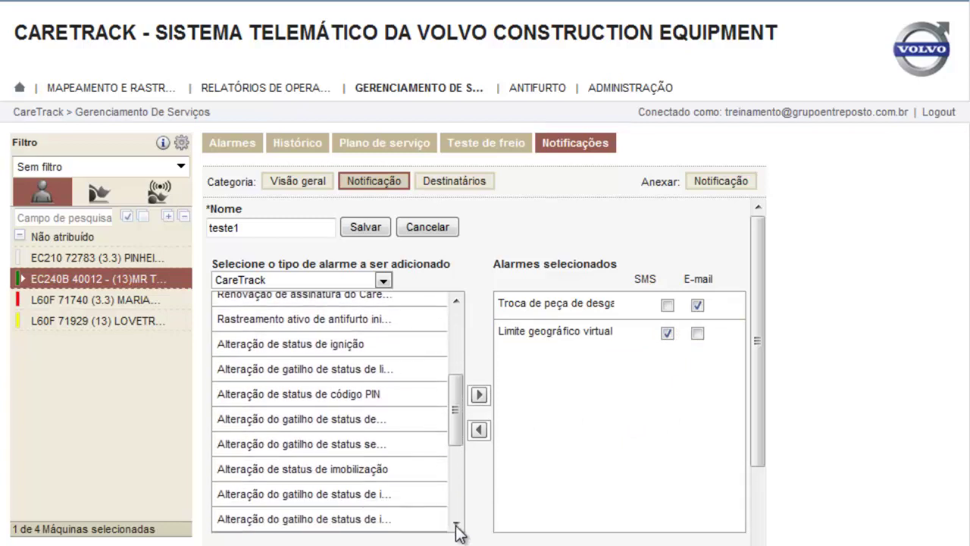
pyautogui.scroll(-5, 457, 523)
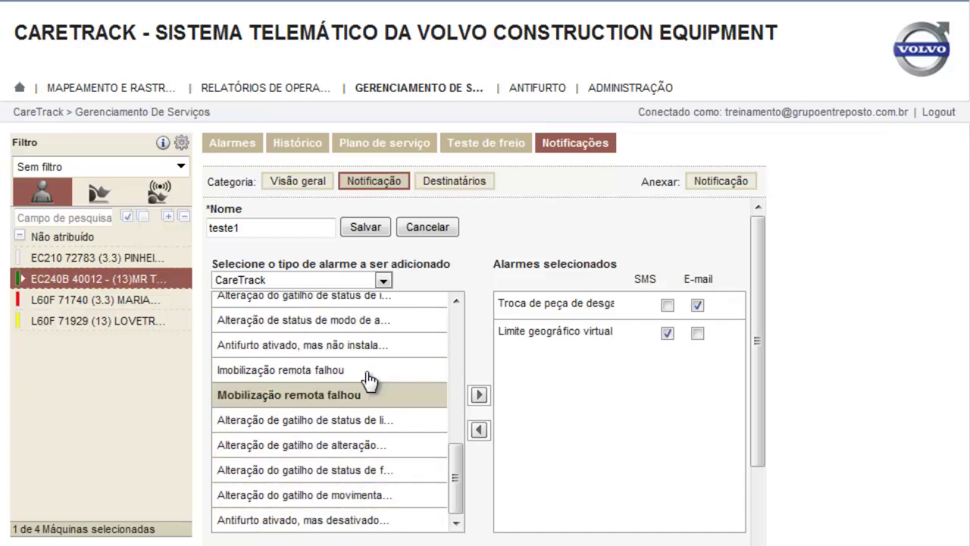
# Add the Pressão do óleo do motor excavator alarm, delivered by SMS and e-mail
pyautogui.click(385, 281)
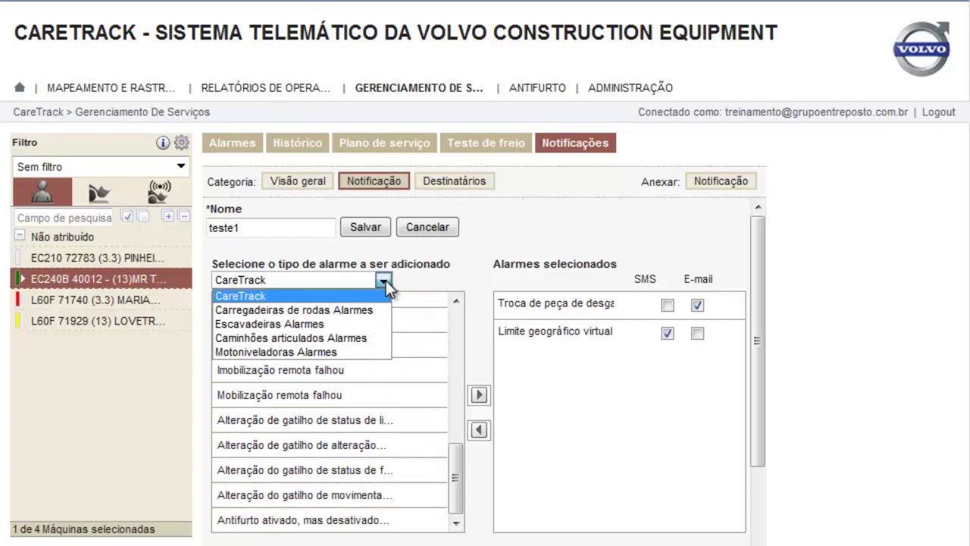
pyautogui.click(302, 325)
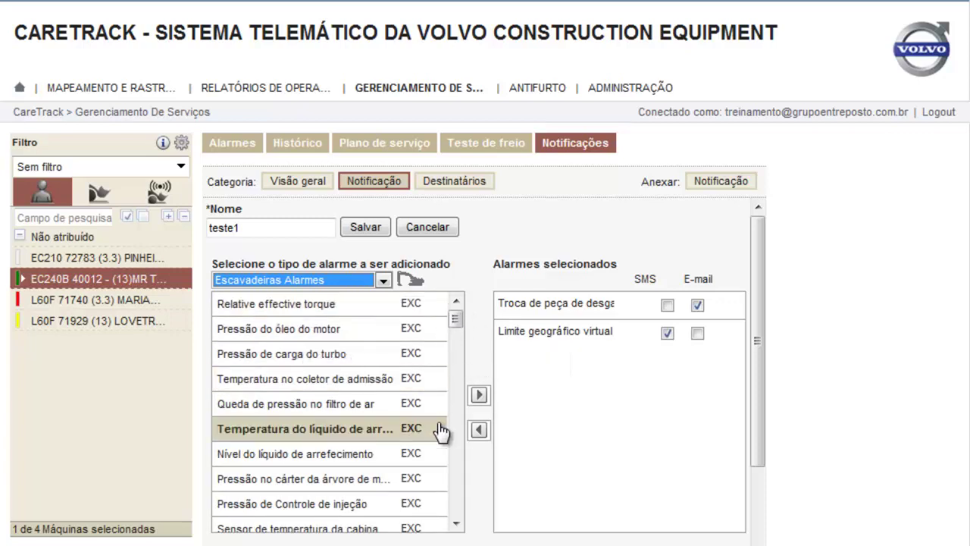
pyautogui.click(314, 334)
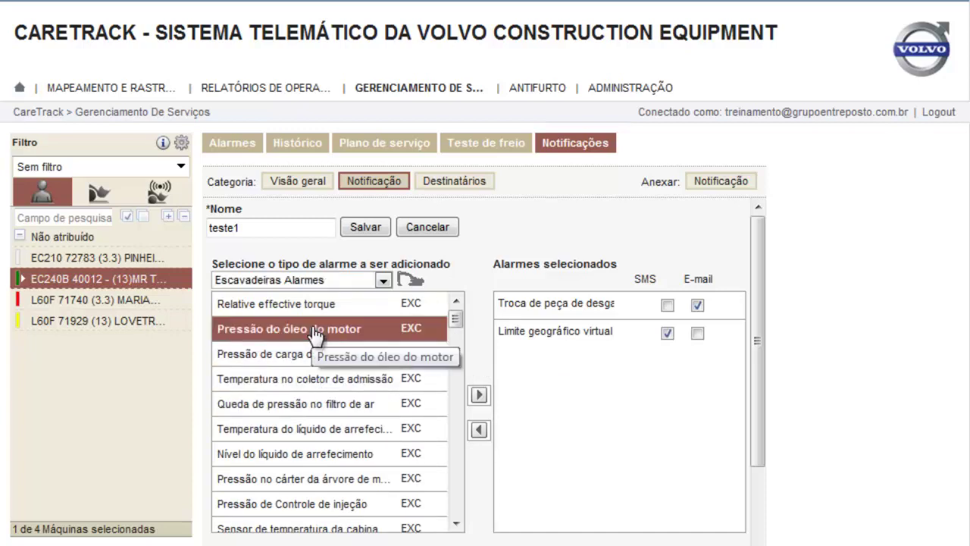
pyautogui.click(480, 398)
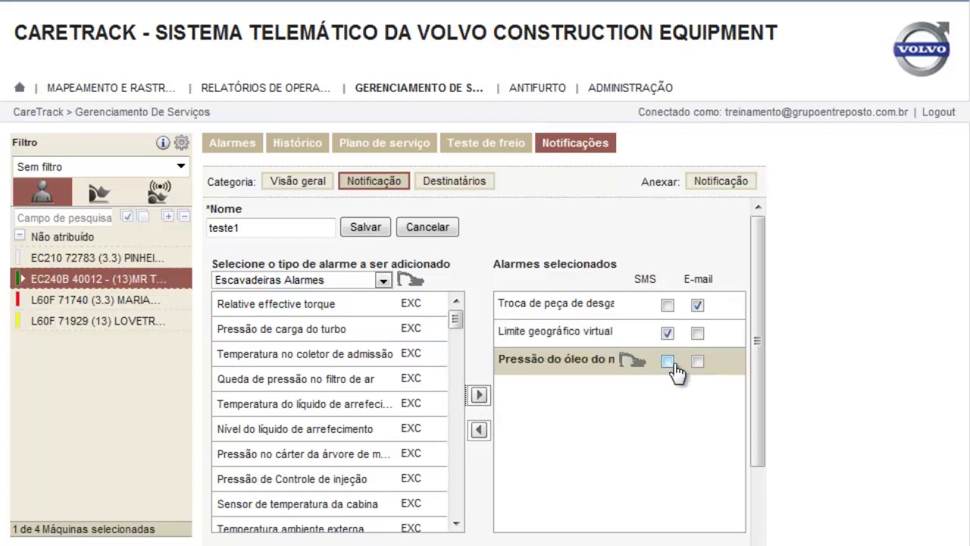
pyautogui.click(668, 362)
pyautogui.click(698, 363)
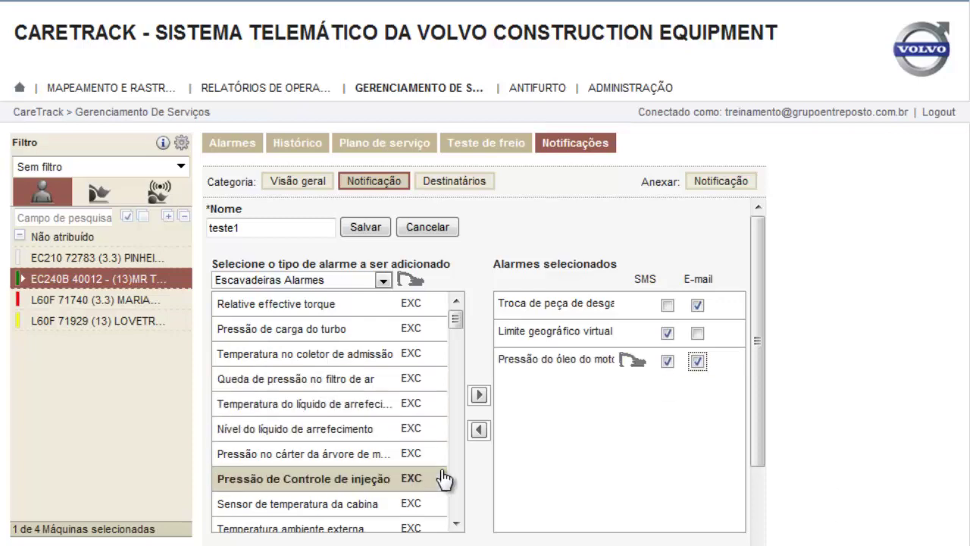
# Add the coolant temperature alarm, delivered by SMS
pyautogui.click(444, 404)
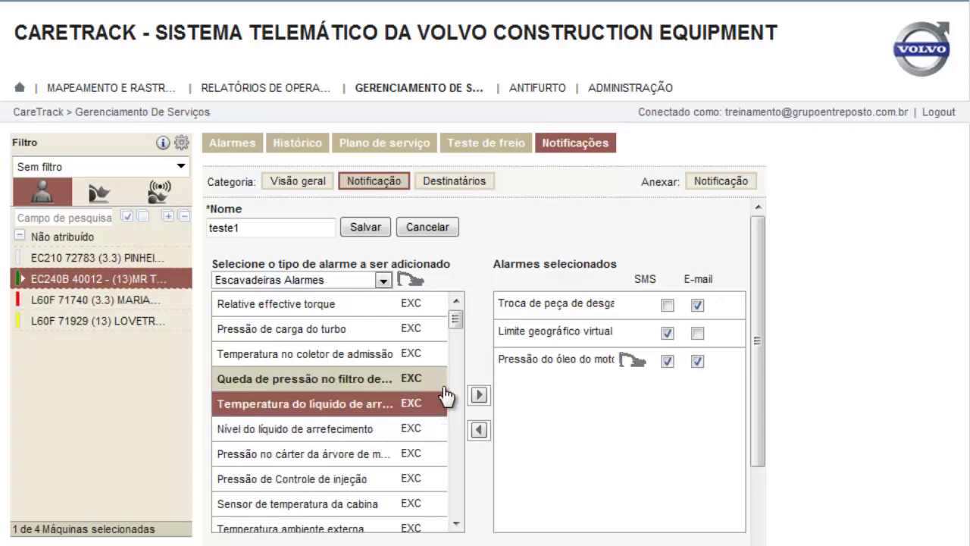
pyautogui.click(481, 395)
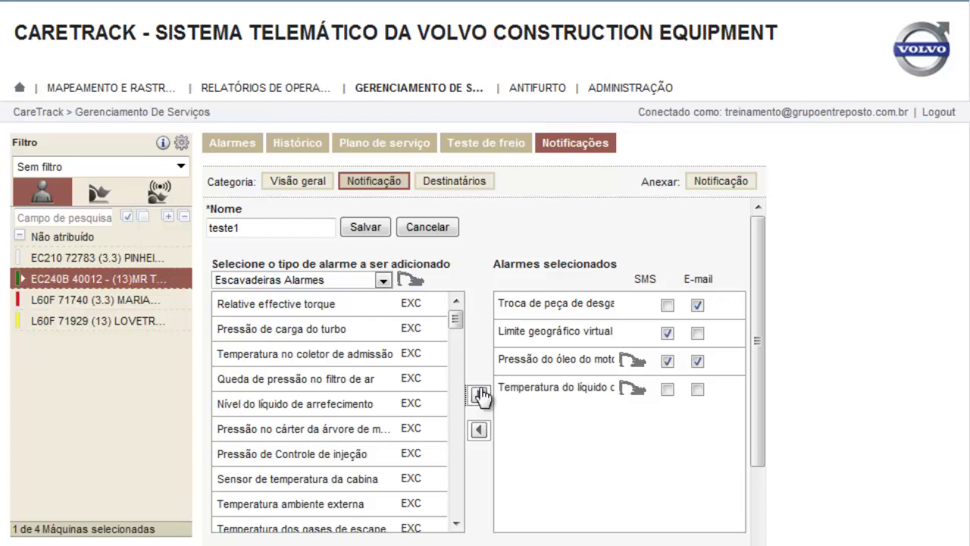
pyautogui.click(667, 390)
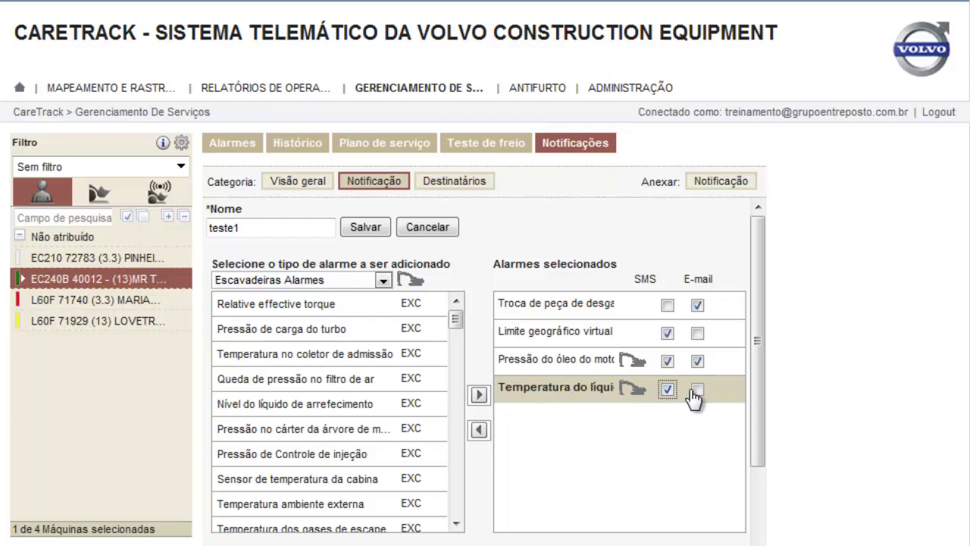
pyautogui.click(457, 524)
pyautogui.click(457, 525)
pyautogui.click(458, 525)
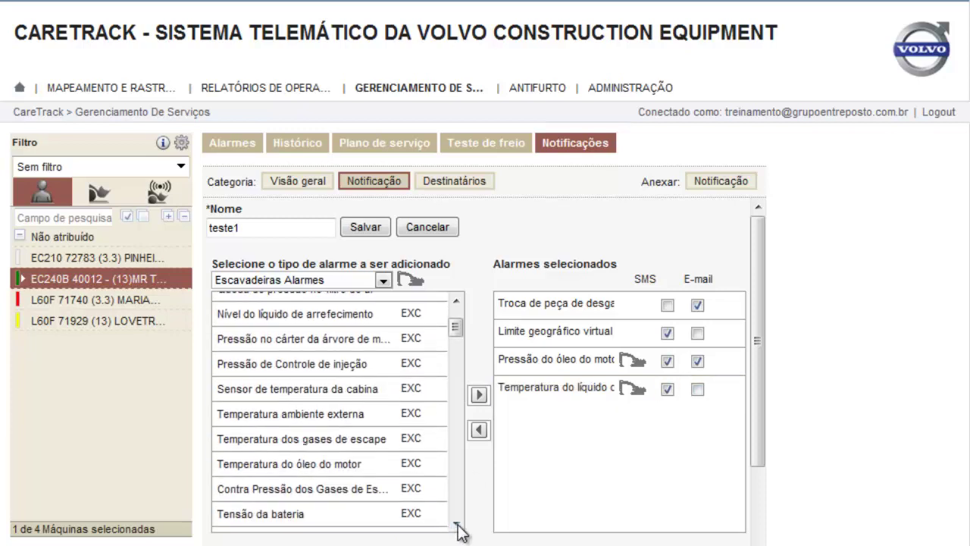
pyautogui.click(457, 524)
pyautogui.click(457, 524)
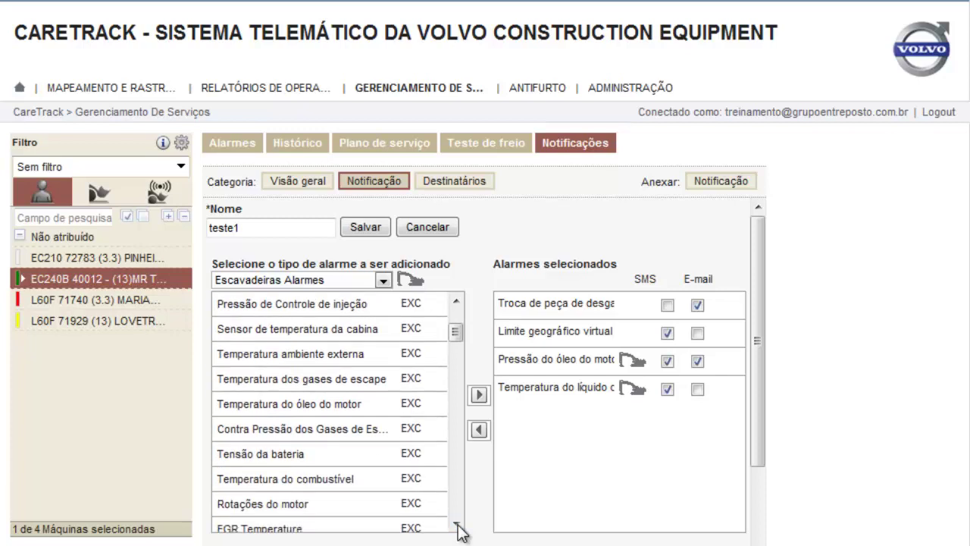
pyautogui.click(457, 525)
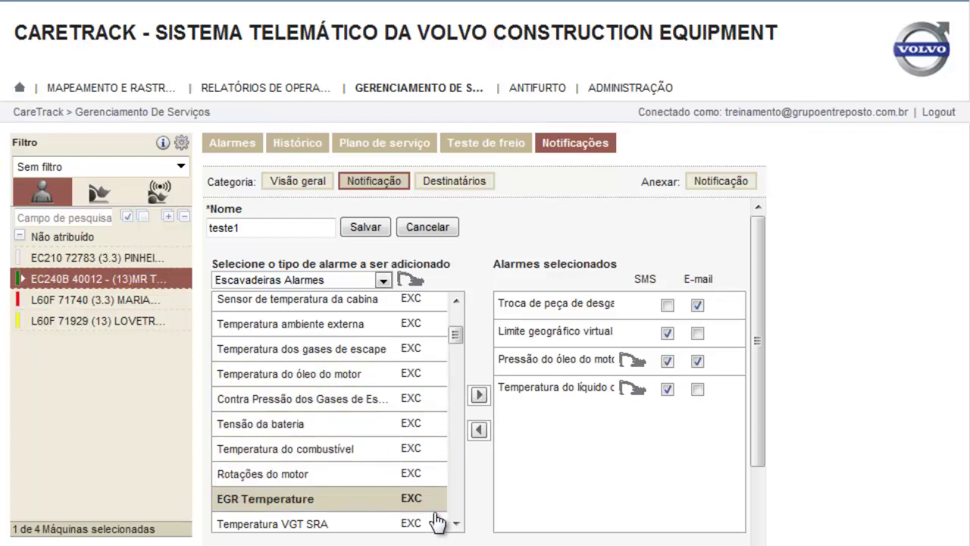
pyautogui.moveTo(457, 525); pyautogui.dragTo(457, 525)
pyautogui.click(457, 524)
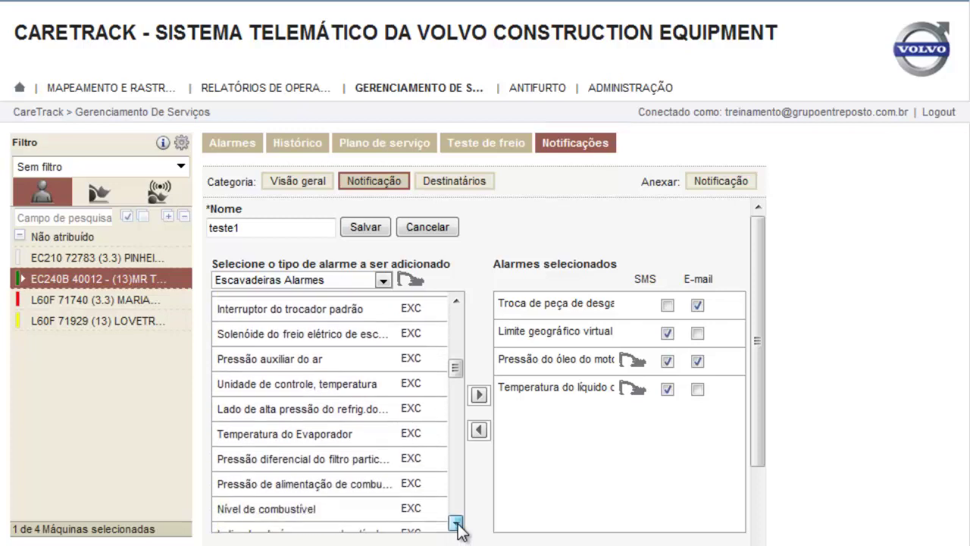
pyautogui.moveTo(457, 525); pyautogui.dragTo(458, 525)
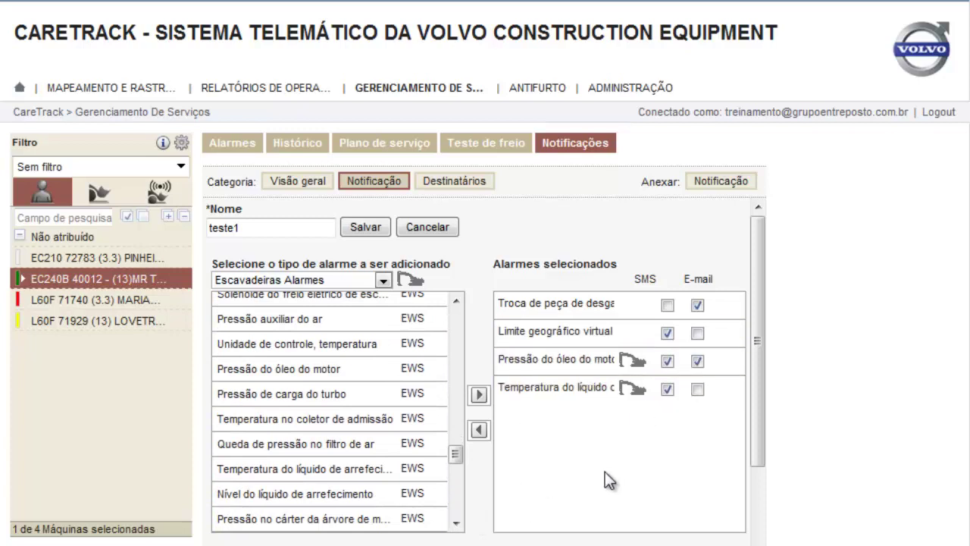
# Save the teste1 notification plan with Salvar
pyautogui.click(366, 230)
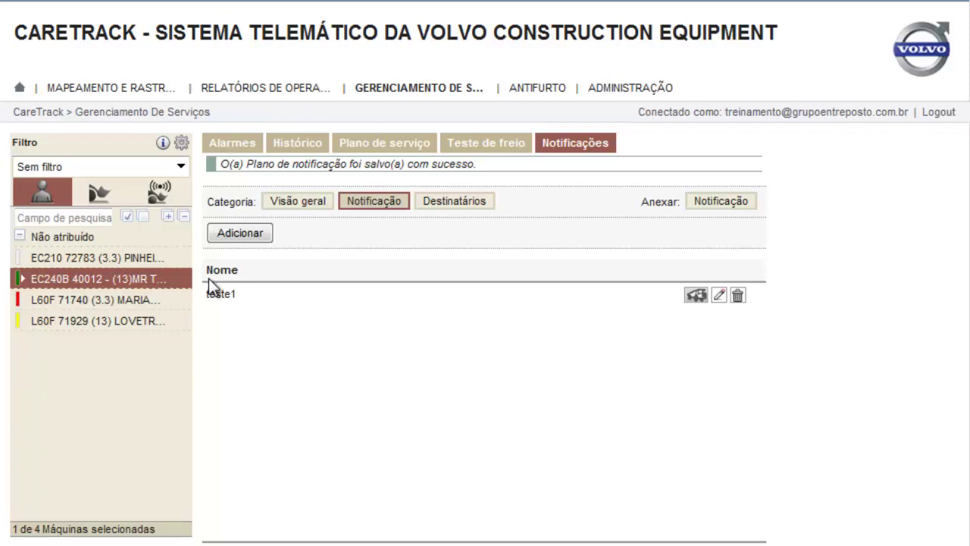
# In Destinatários, enter the new recipient's name and SMS phone number
pyautogui.click(444, 205)
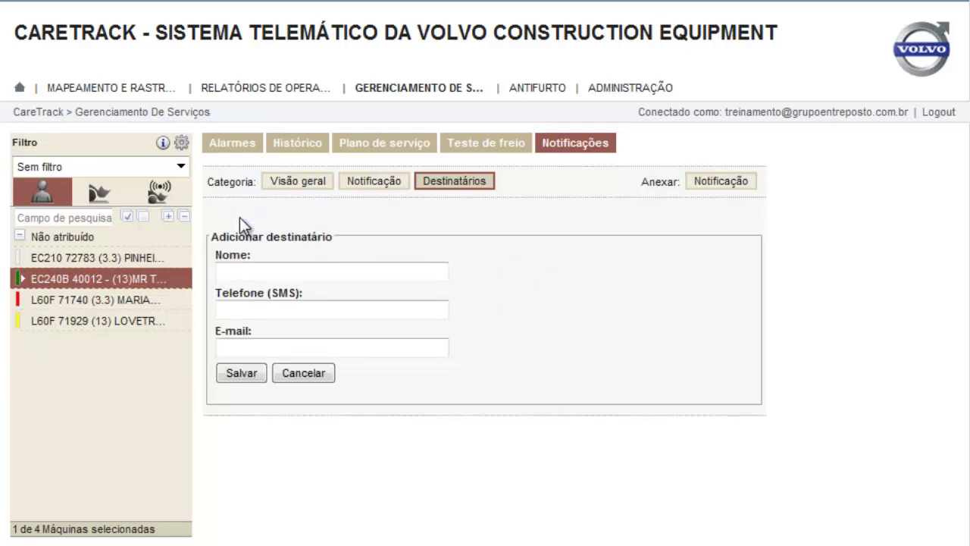
pyautogui.click(240, 273)
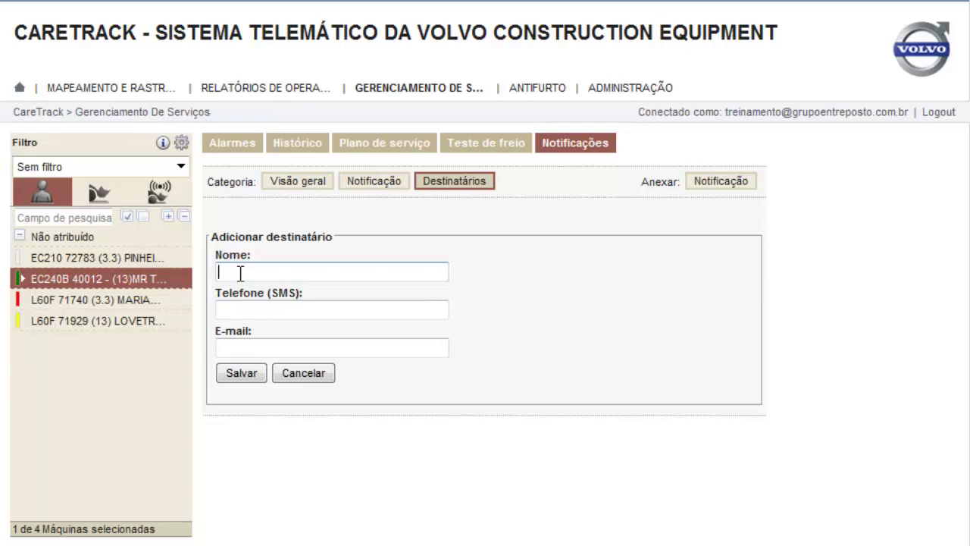
pyautogui.write('Fulano')
pyautogui.click(230, 308)
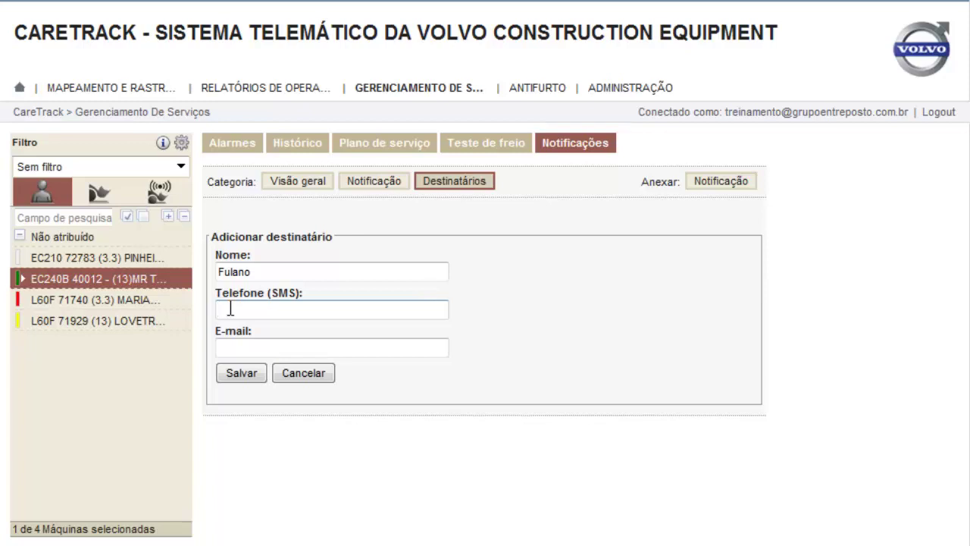
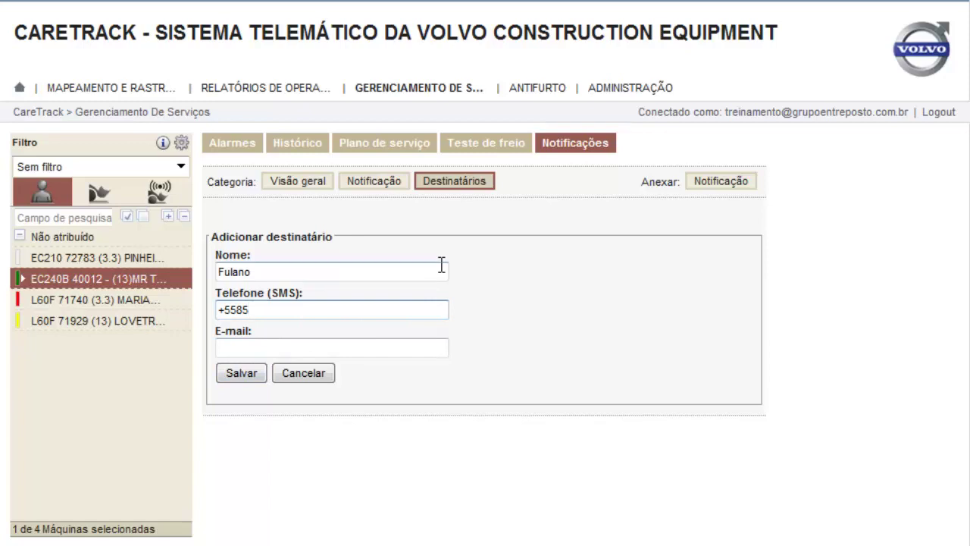
# Enter the recipient's e-mail address and save the recipient
pyautogui.click(231, 347)
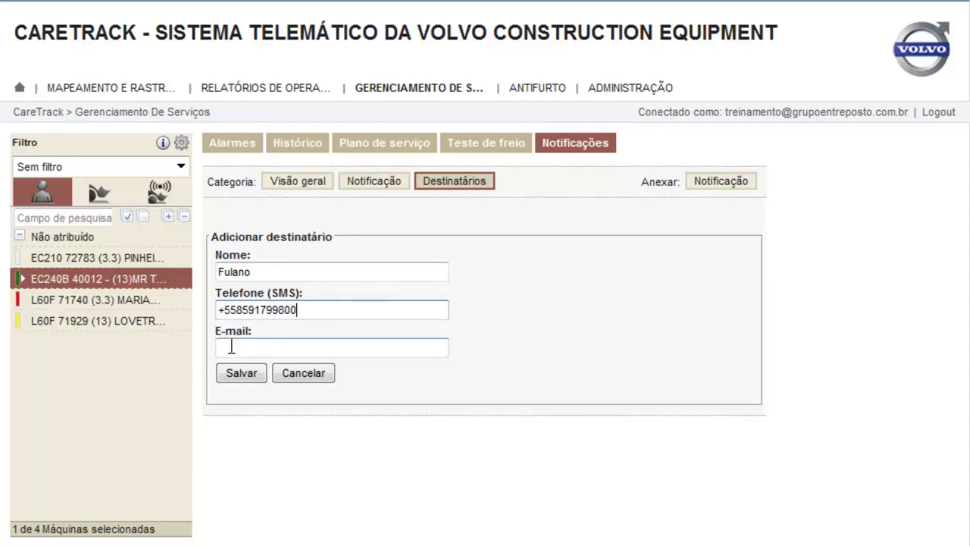
pyautogui.write('f')
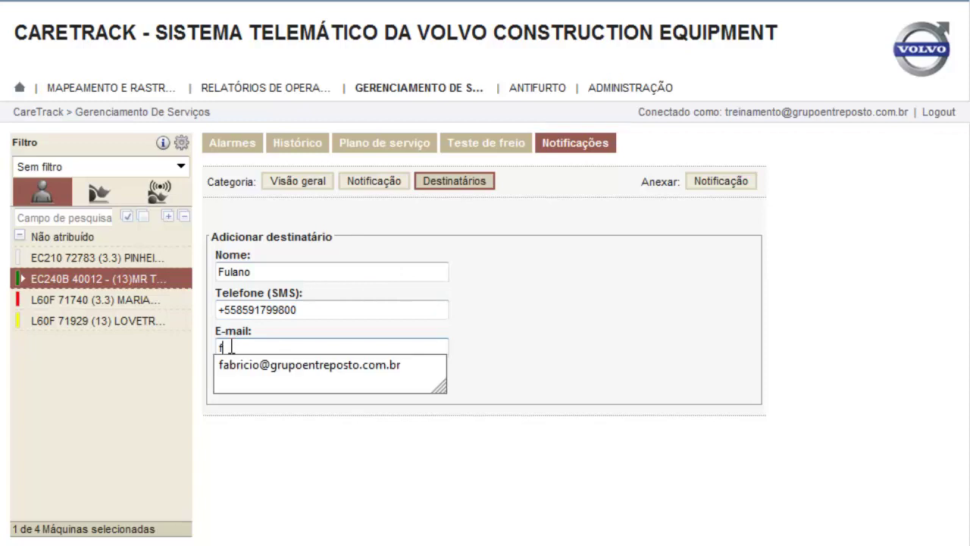
pyautogui.write('ula@')
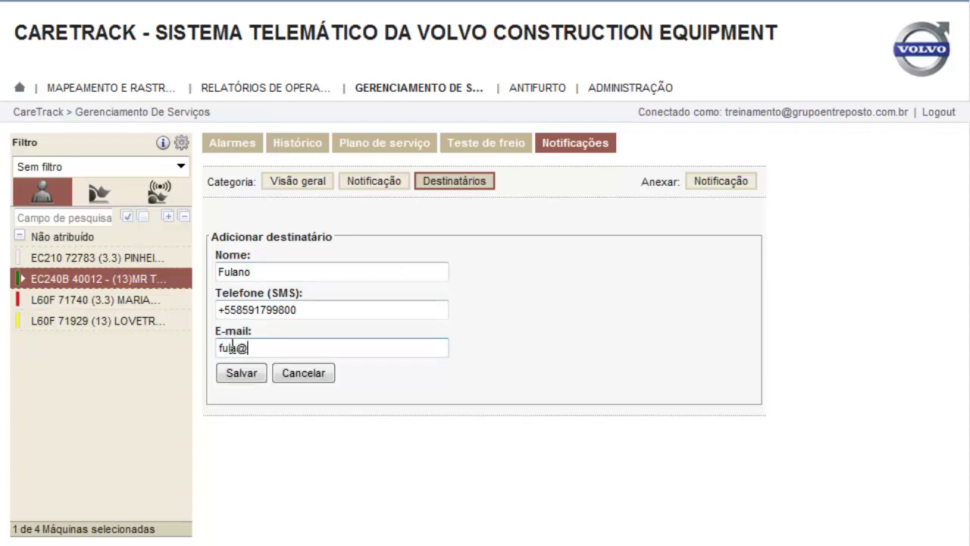
pyautogui.press('BackSpace')
pyautogui.press('BackSpace')
pyautogui.press('BackSpace')
pyautogui.write('lano@fu')
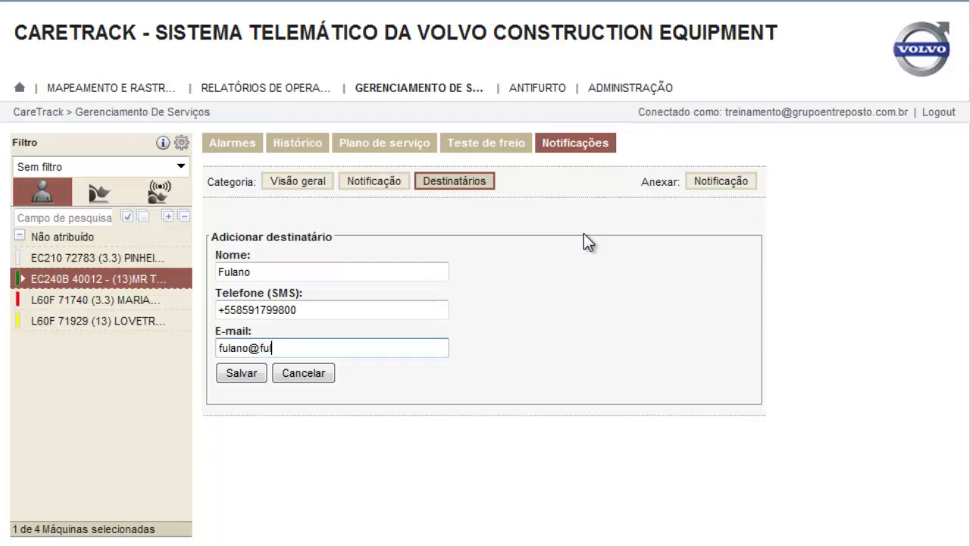
pyautogui.write('lano.com.br')
pyautogui.click(240, 373)
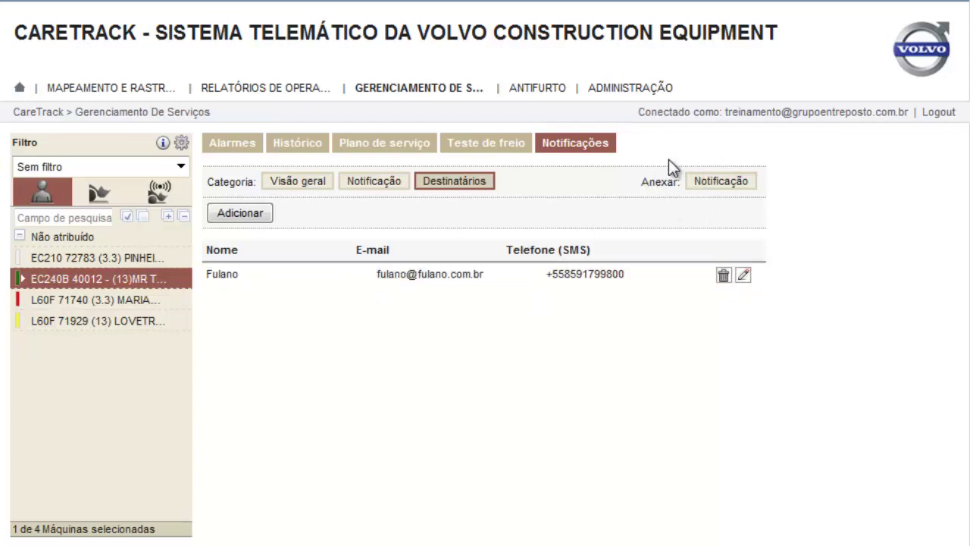
pyautogui.click(726, 184)
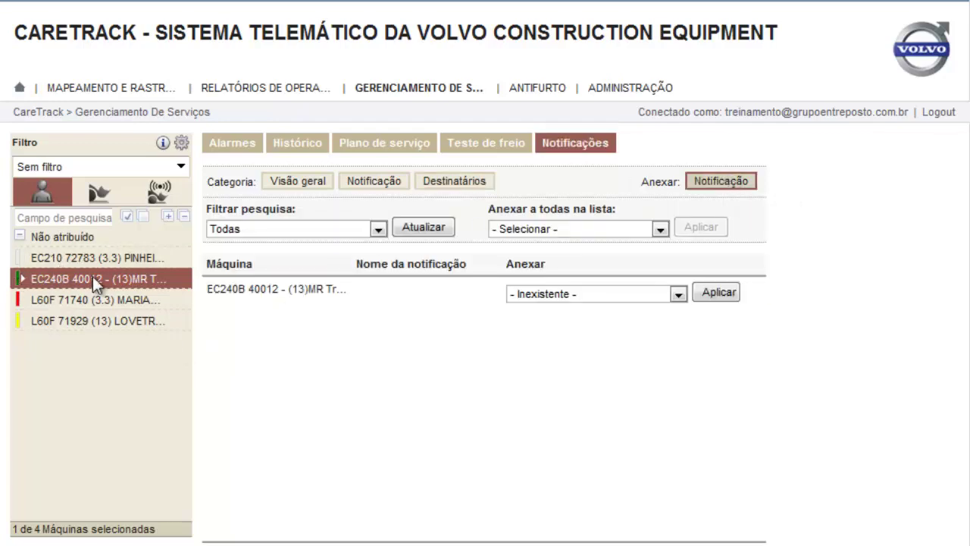
# Attach teste1 to EC240B 40012, confirm with OK, and return to the Notificação list
pyautogui.click(677, 294)
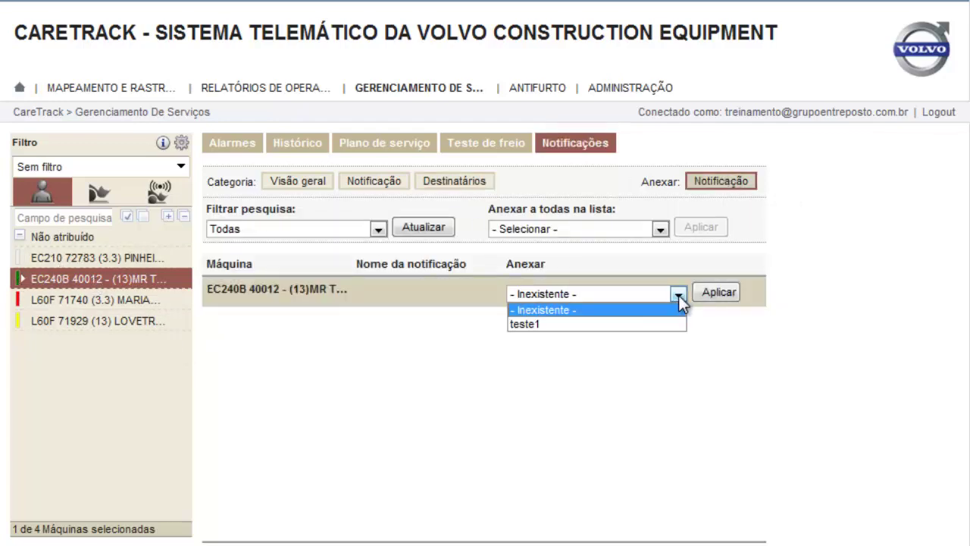
pyautogui.click(525, 324)
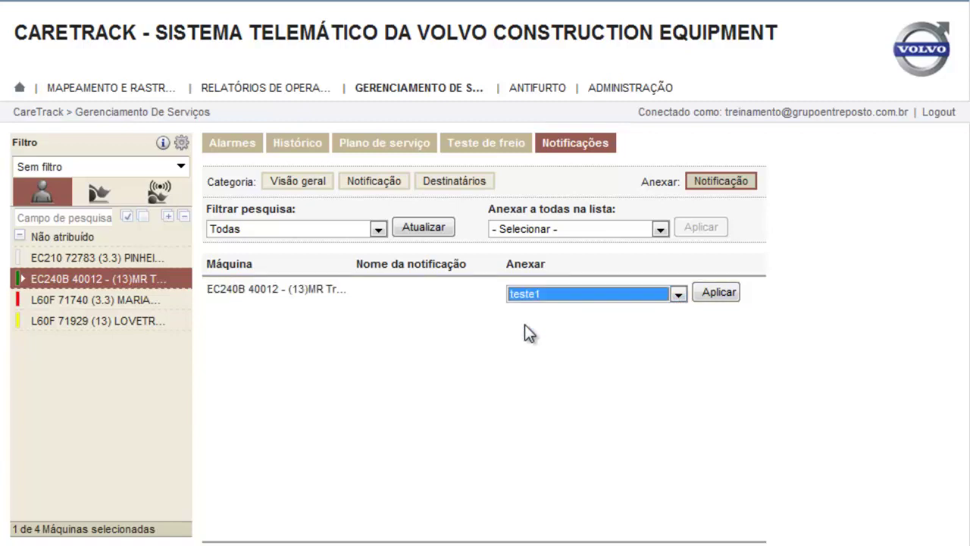
pyautogui.click(722, 294)
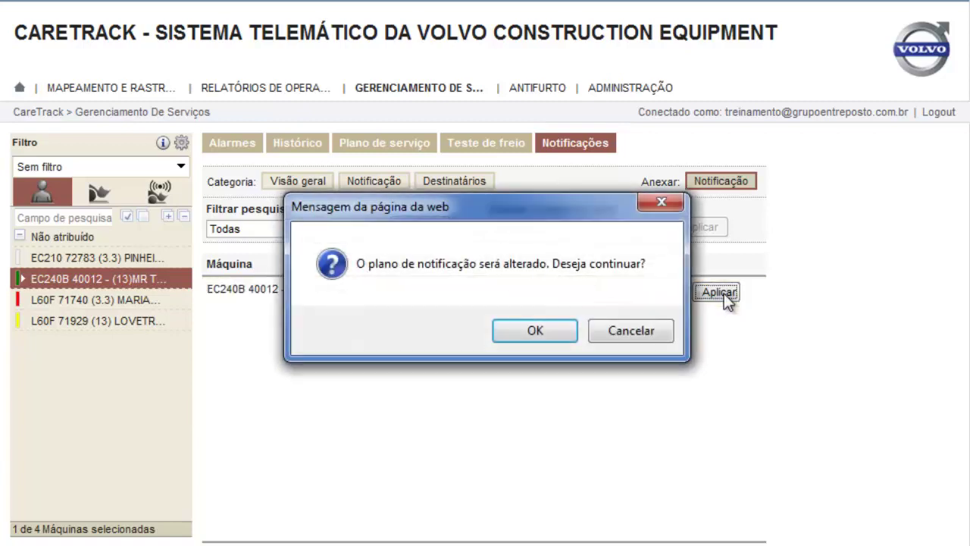
pyautogui.click(494, 335)
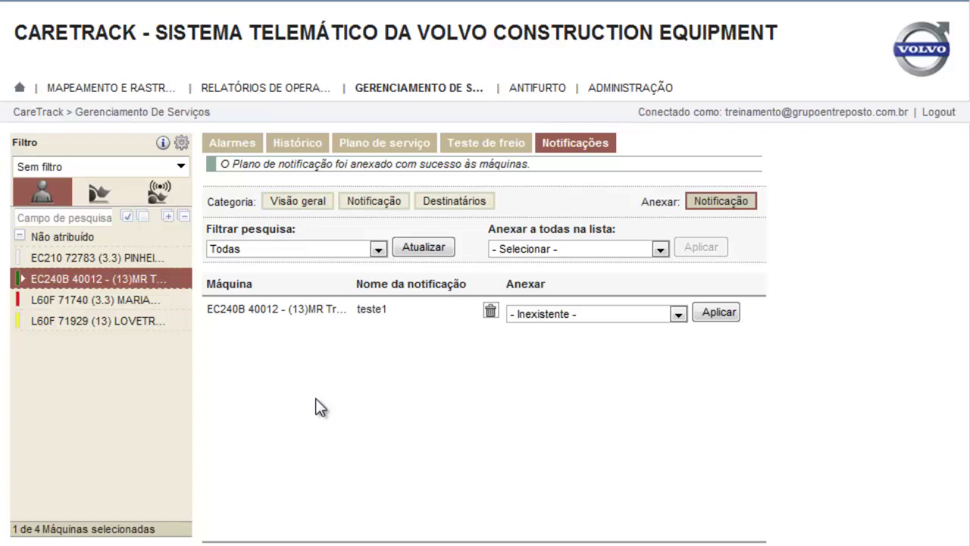
pyautogui.click(394, 202)
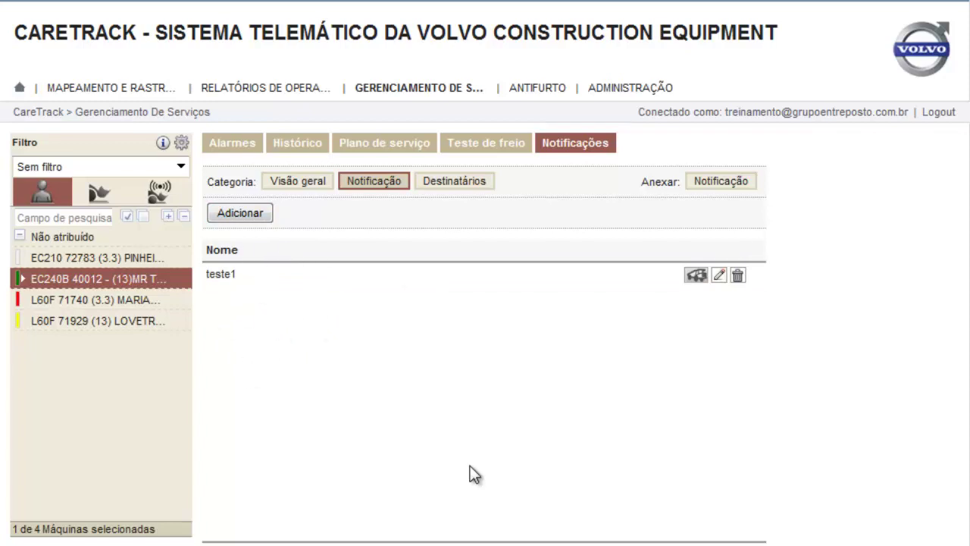
# Go to Administração's Usuários list and open an empty Adicionar usuário form
pyautogui.click(545, 90)
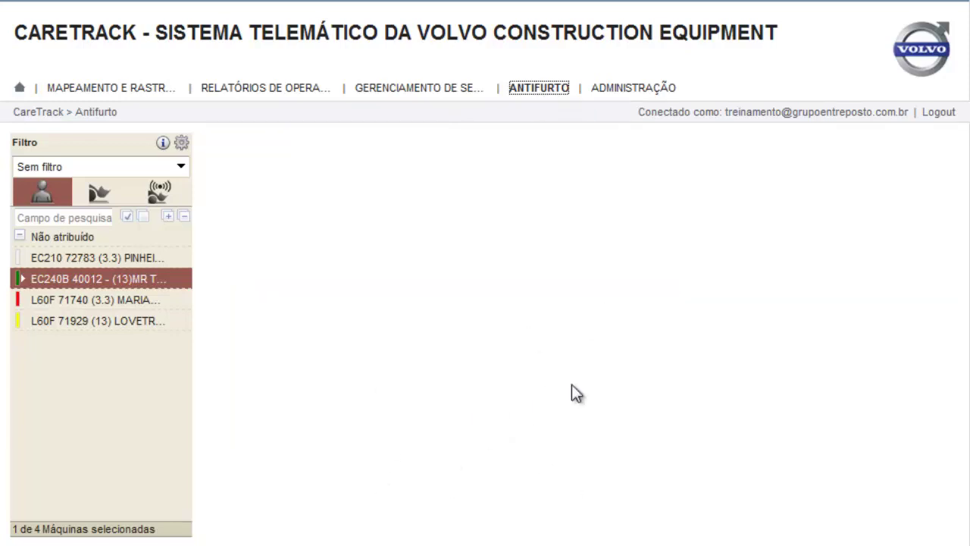
pyautogui.click(620, 91)
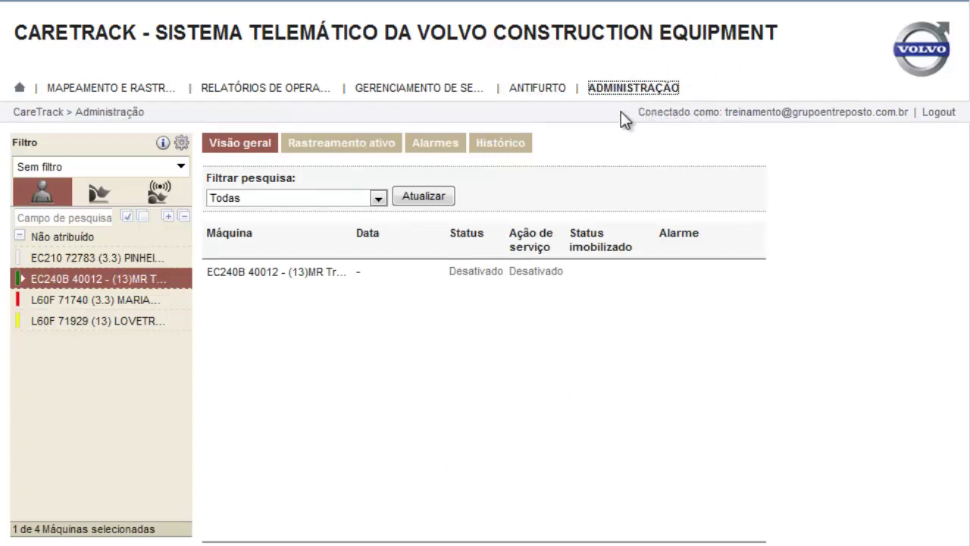
pyautogui.click(633, 90)
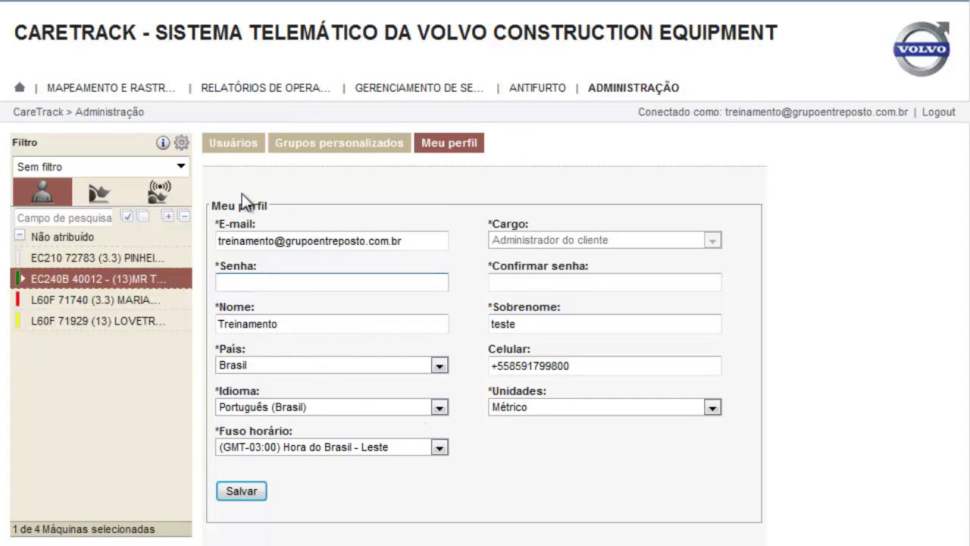
pyautogui.click(230, 146)
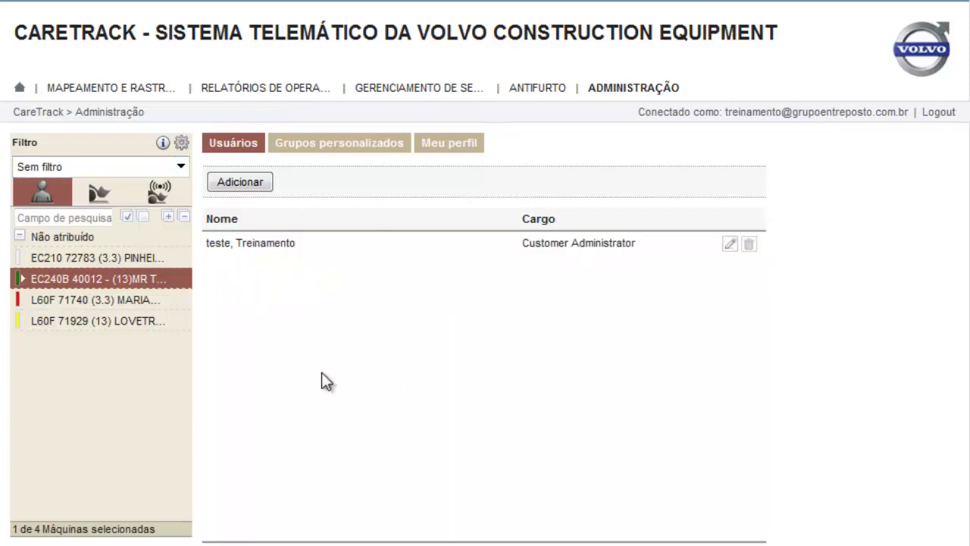
pyautogui.click(244, 186)
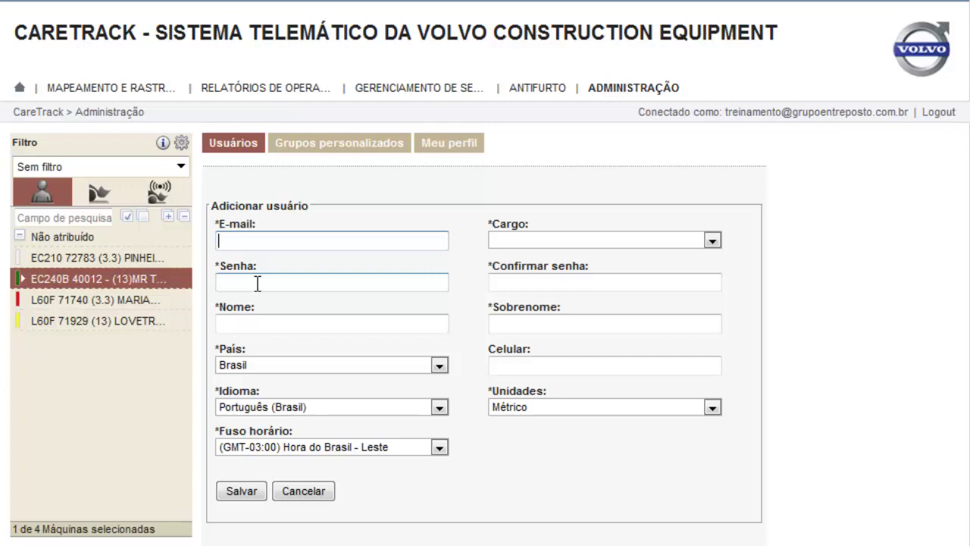
# Enter the new user's e-mail address and set the Cargo to Usuário do cliente
pyautogui.write('f')
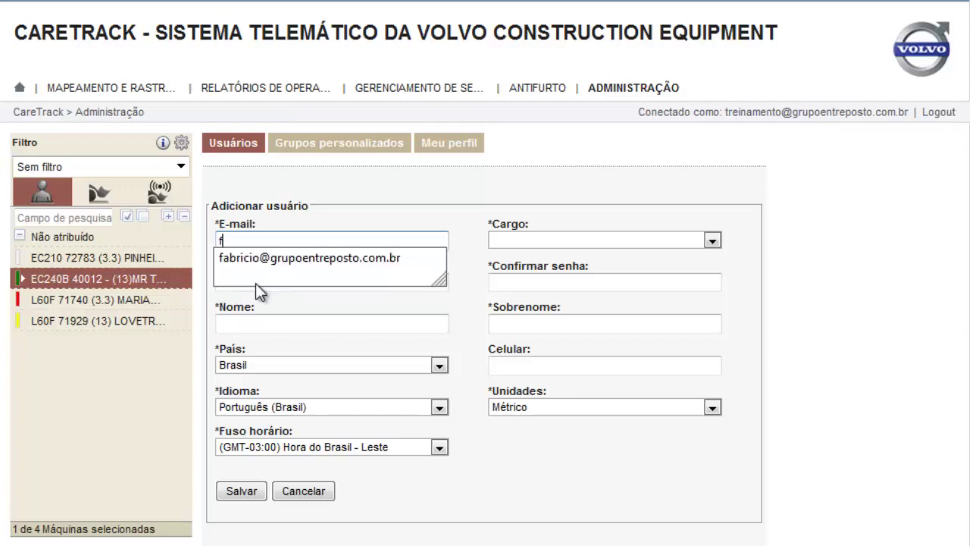
pyautogui.write('ul')
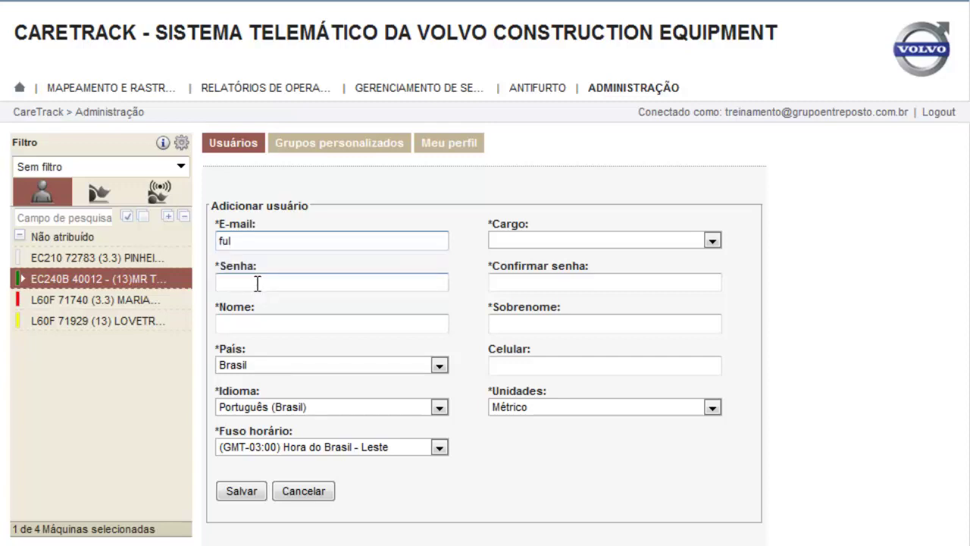
pyautogui.write('ano@fulano.com.br')
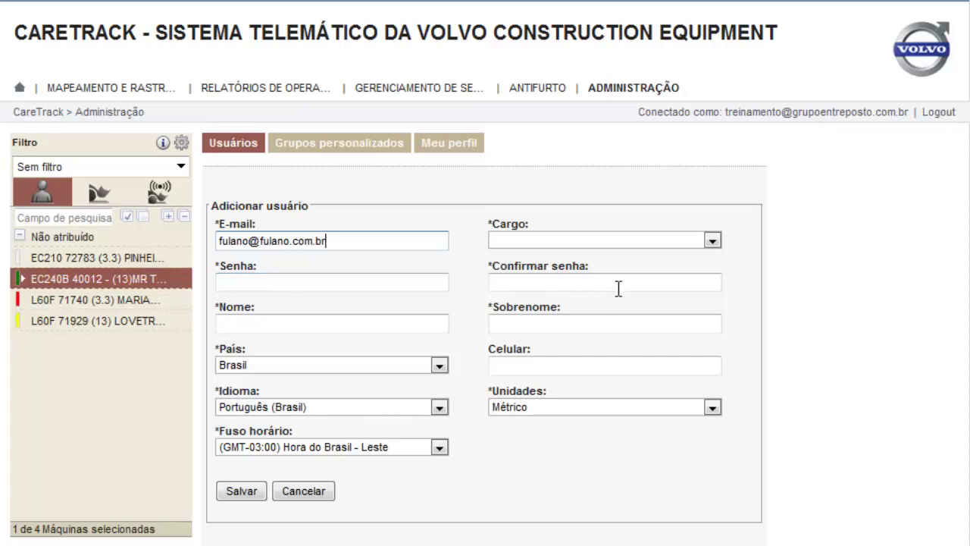
pyautogui.click(712, 240)
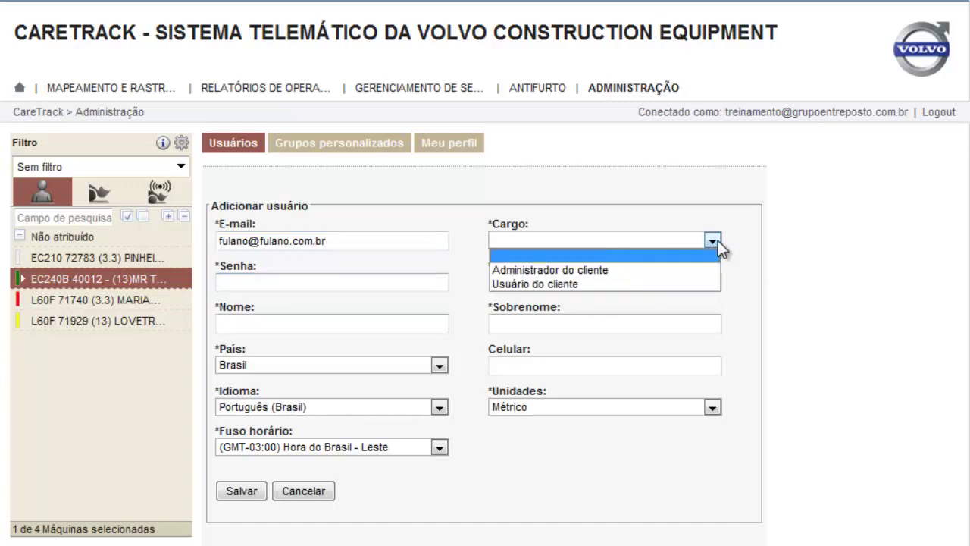
pyautogui.click(592, 271)
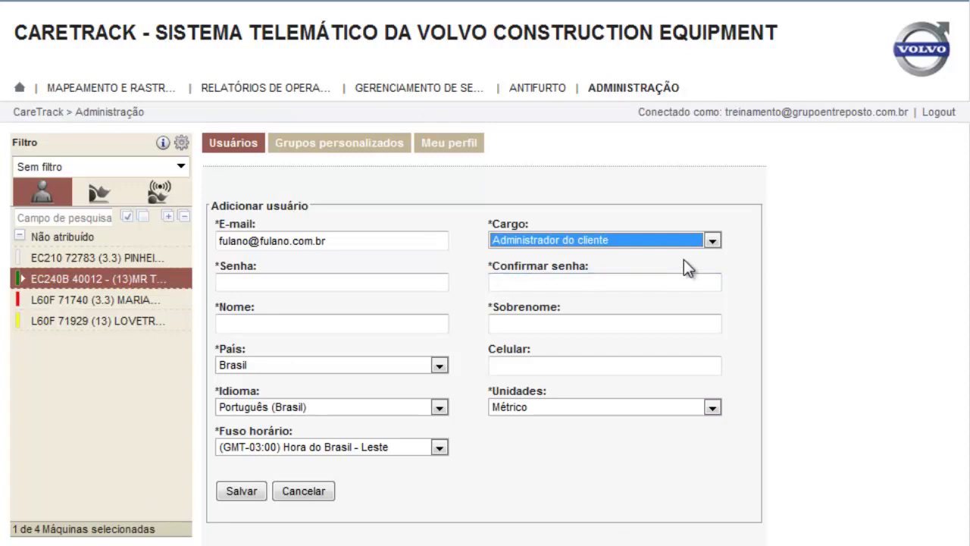
pyautogui.click(713, 240)
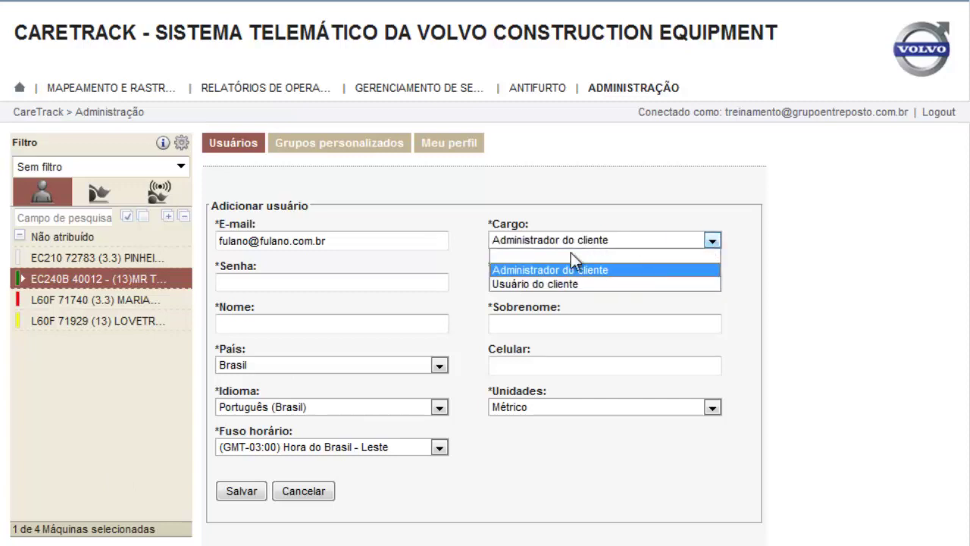
pyautogui.click(563, 285)
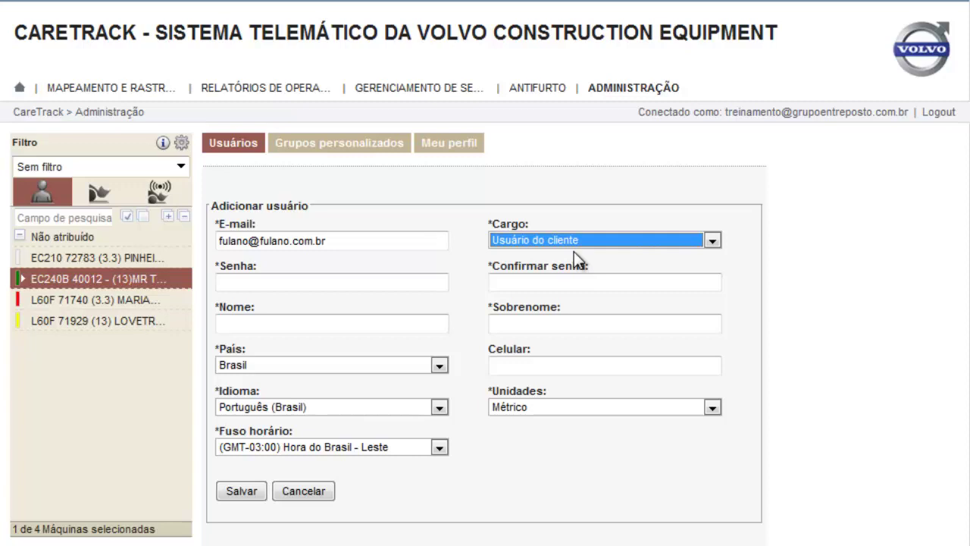
# Fill in the new user's password, first name and surname, and save the user
pyautogui.click(267, 282)
pyautogui.write('12')
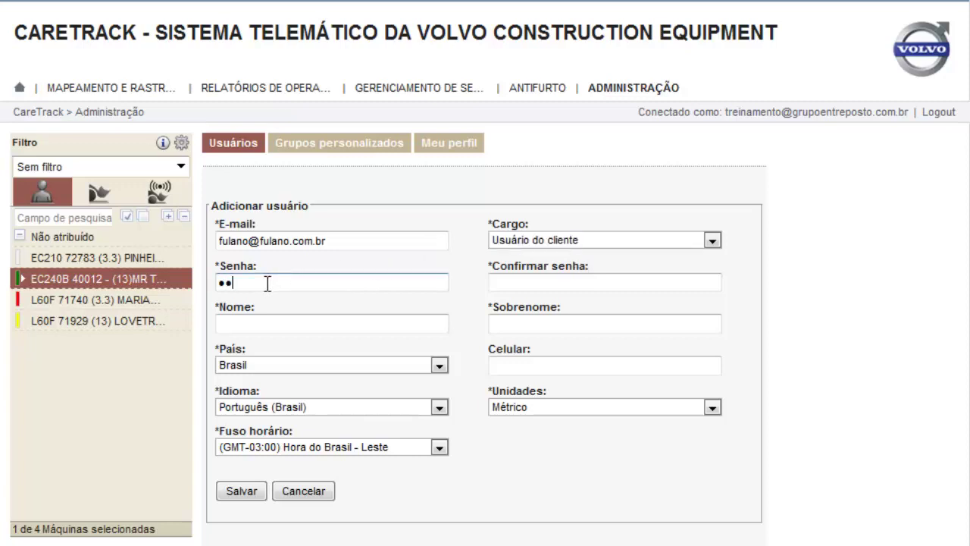
pyautogui.press('BackSpace')
pyautogui.press('BackSpace')
pyautogui.write('123456')
pyautogui.click(510, 286)
pyautogui.write('123456')
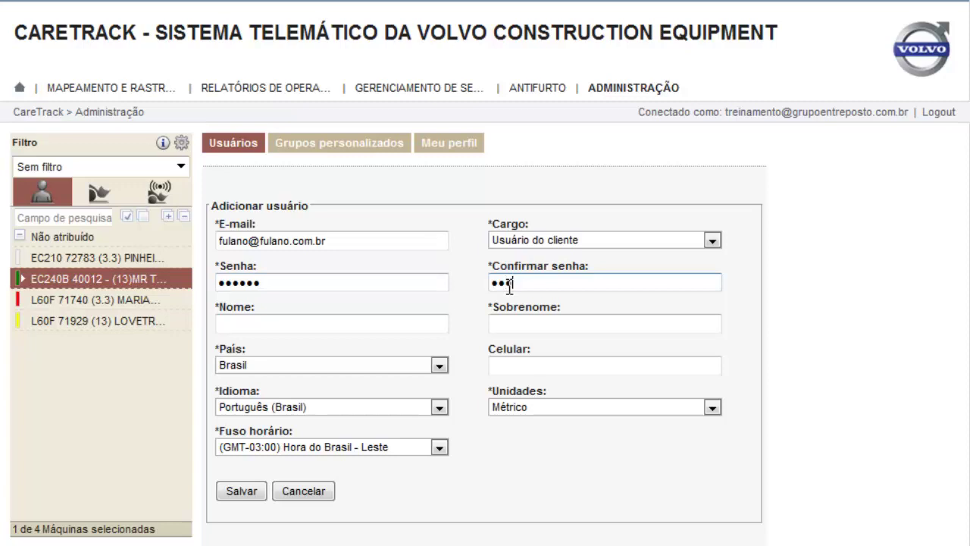
pyautogui.click(299, 324)
pyautogui.write('f')
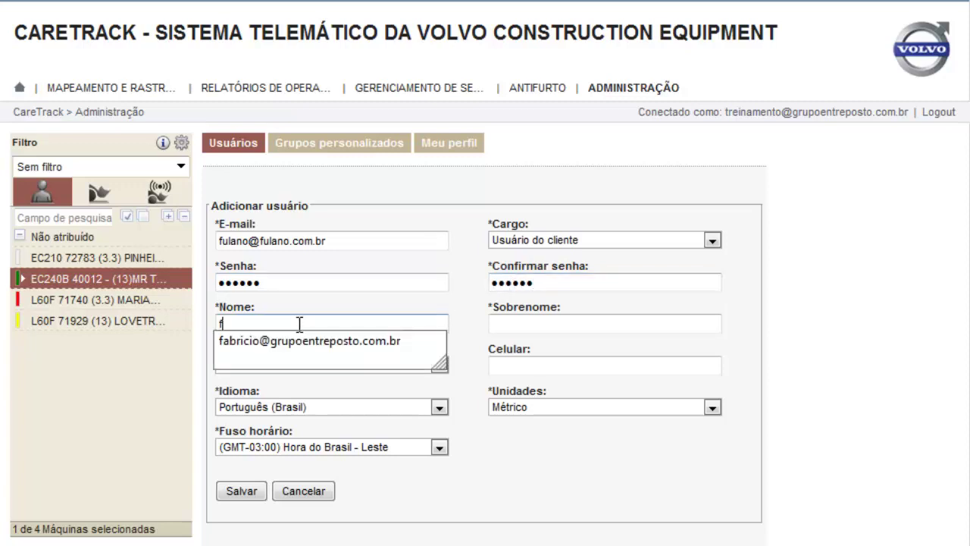
pyautogui.write('ulano')
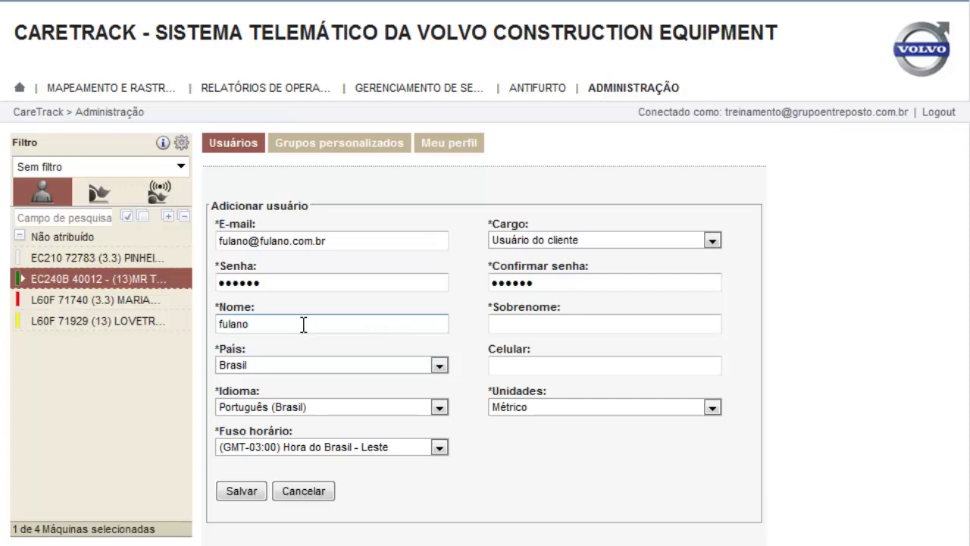
pyautogui.click(502, 323)
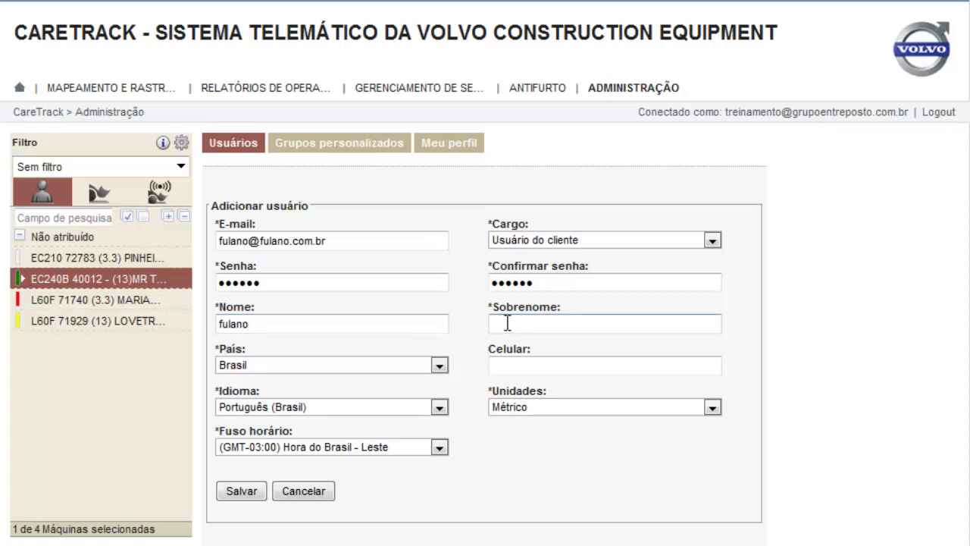
pyautogui.write('fulano')
pyautogui.click(235, 496)
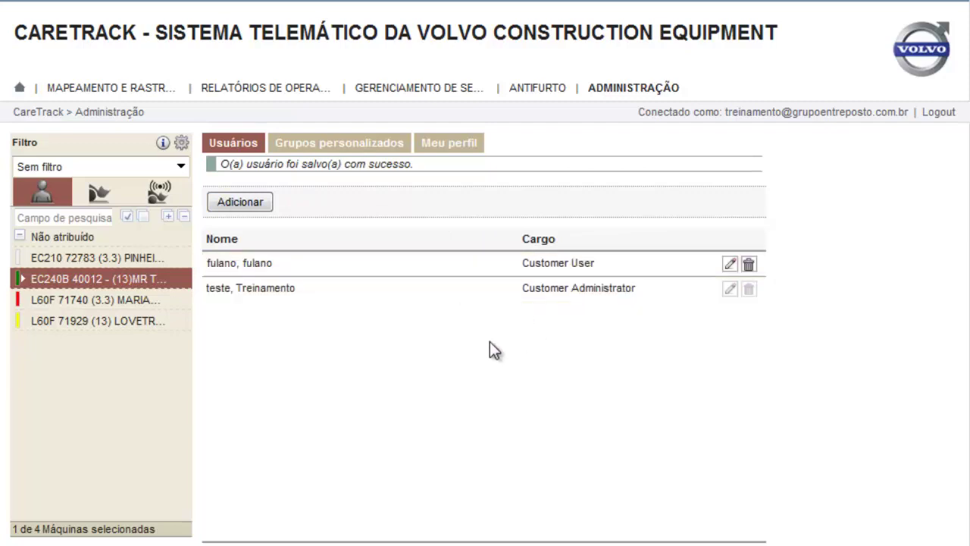
pyautogui.click(328, 146)
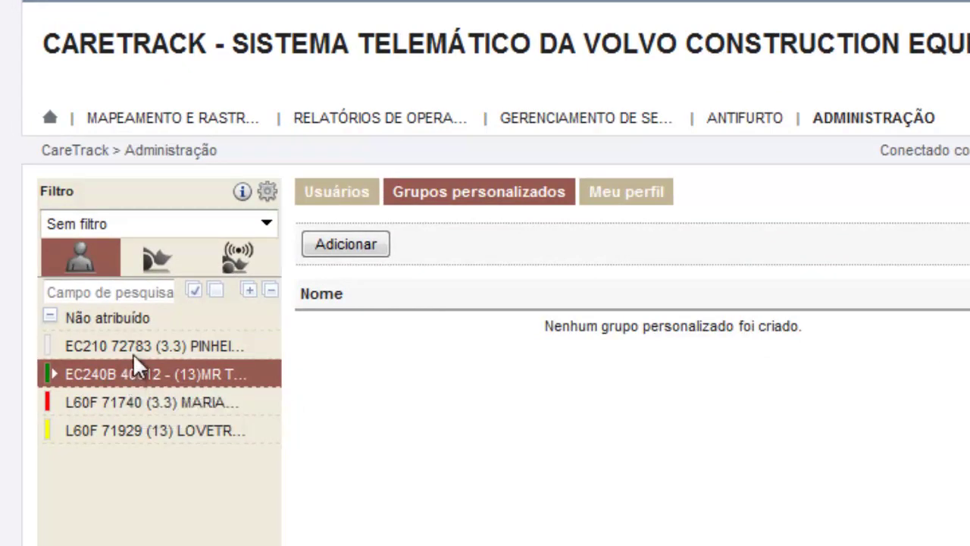
# Select machines EC210 72783, EC240B 40012 and L60F 71929 in the machine list
pyautogui.click(147, 339)
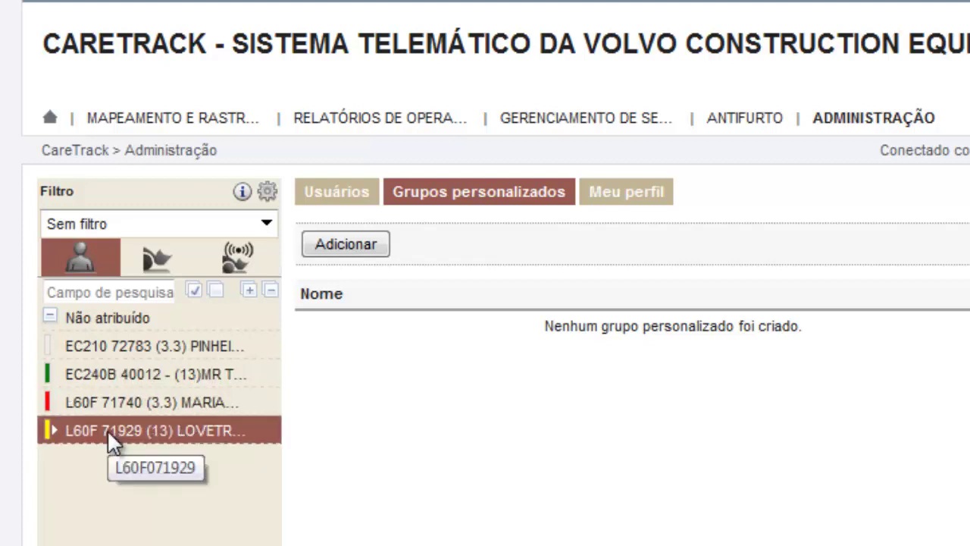
pyautogui.click(102, 338)
pyautogui.click(97, 369)
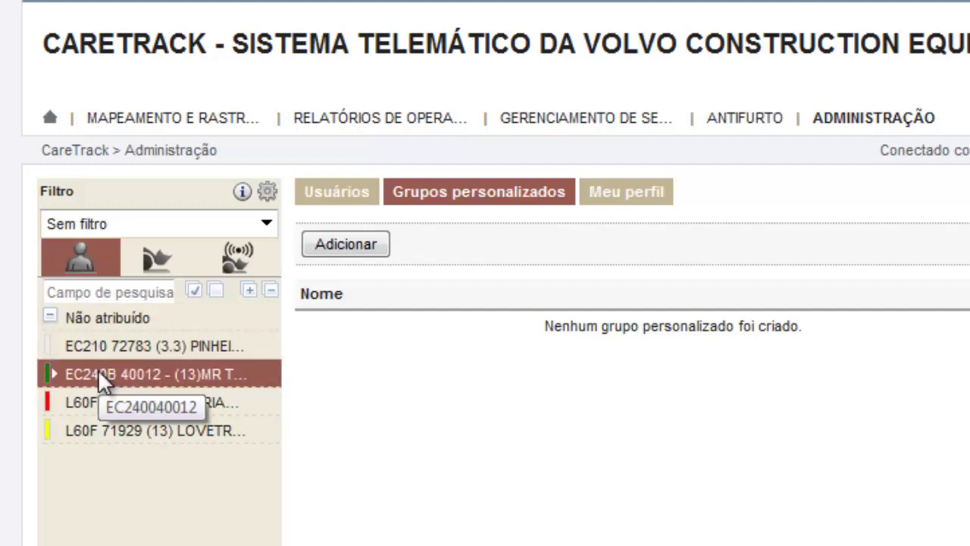
pyautogui.click(98, 348)
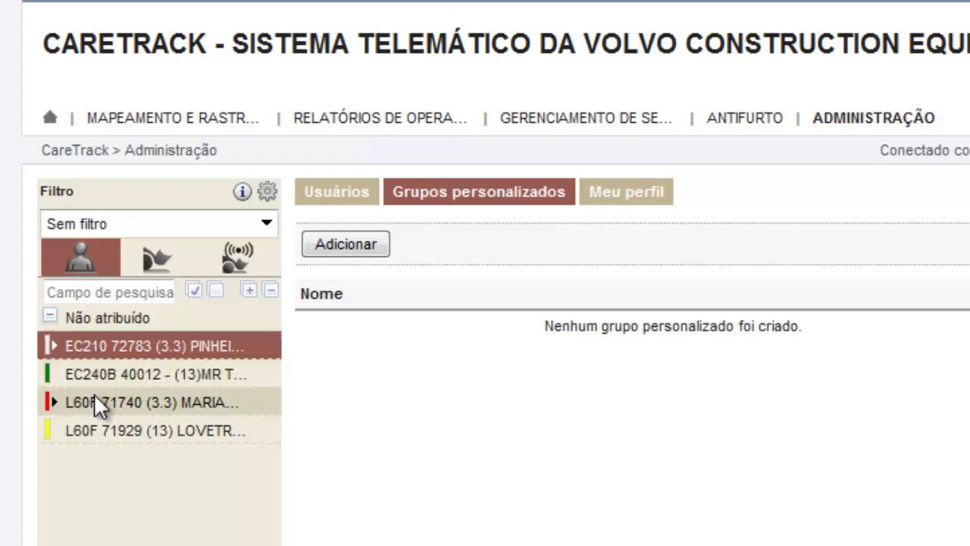
pyautogui.click(94, 395)
pyautogui.click(94, 418)
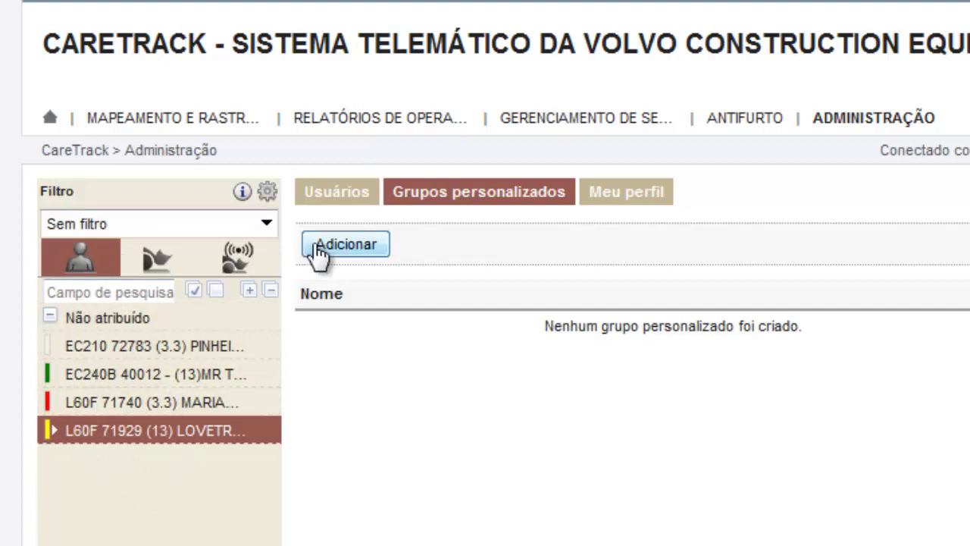
# Create custom group Recefe, assign EC210 72783 and EC240B 40012, and save it
pyautogui.click(347, 246)
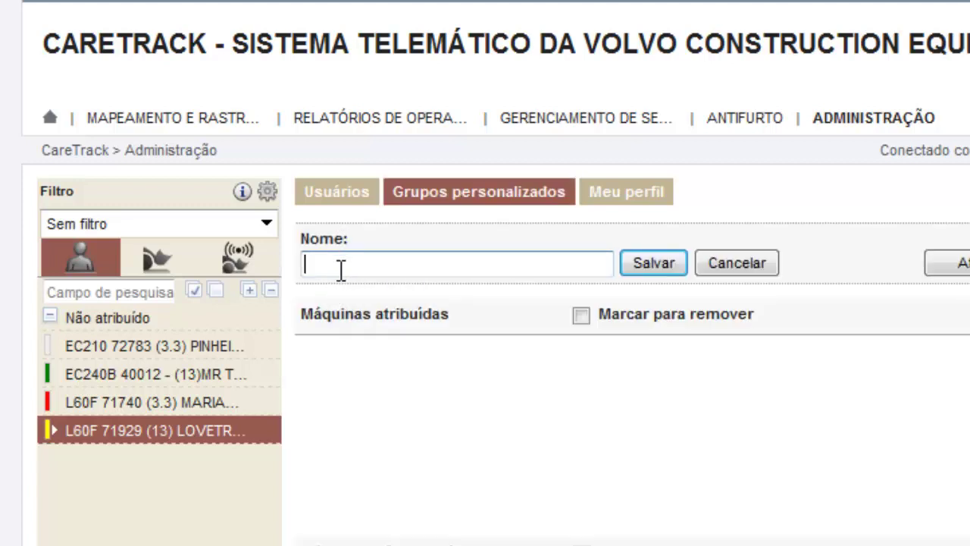
pyautogui.write('Recefe')
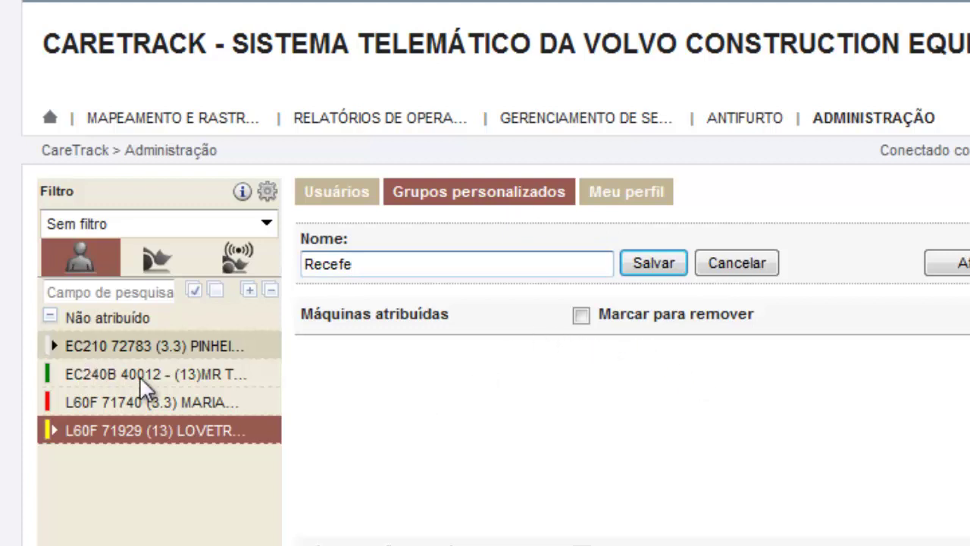
pyautogui.click(159, 346)
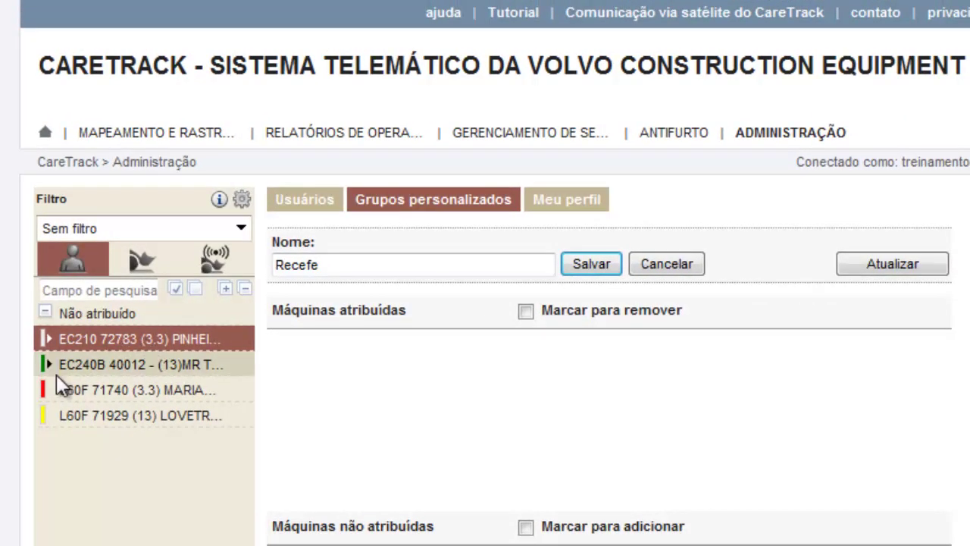
pyautogui.keyDown('ctrl'); pyautogui.click(80, 370); pyautogui.keyUp('ctrl')
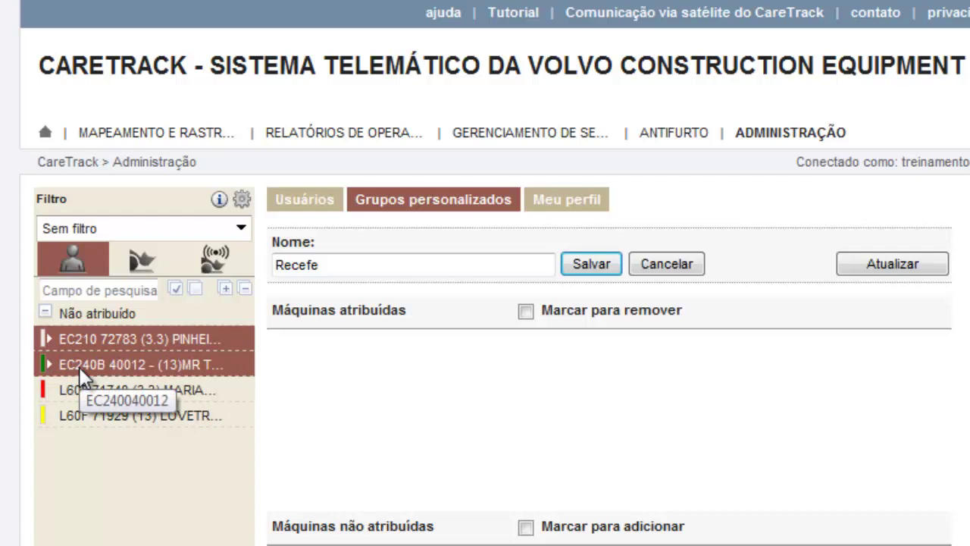
pyautogui.click(902, 270)
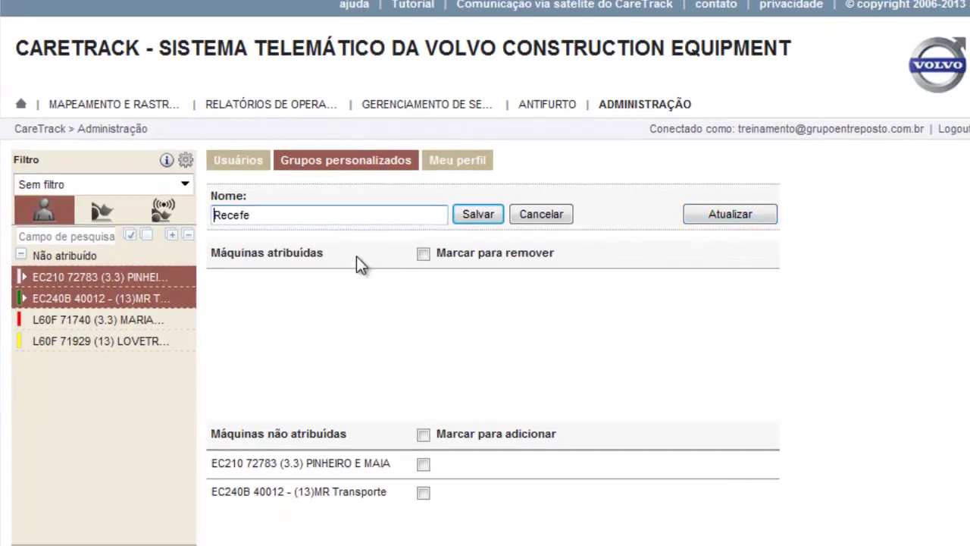
pyautogui.click(425, 467)
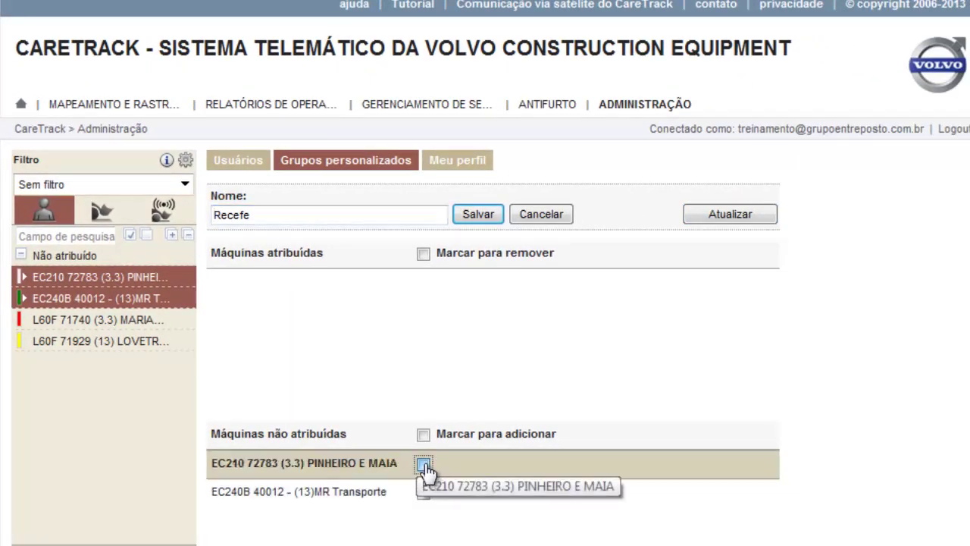
pyautogui.click(423, 493)
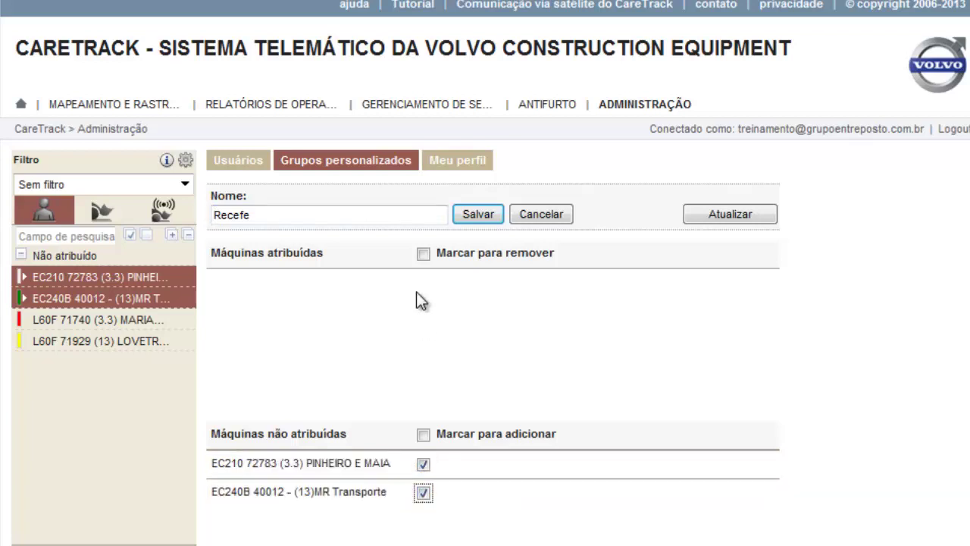
pyautogui.click(492, 215)
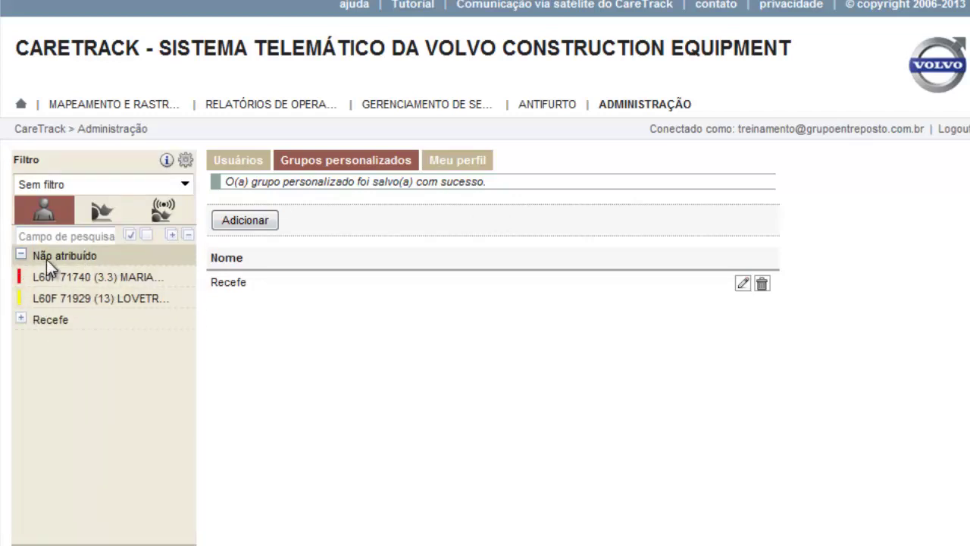
# Collapse Recefe in the Filtro tree and expand Não atribuído to show L60F 71740 and L60F 71929
pyautogui.click(22, 256)
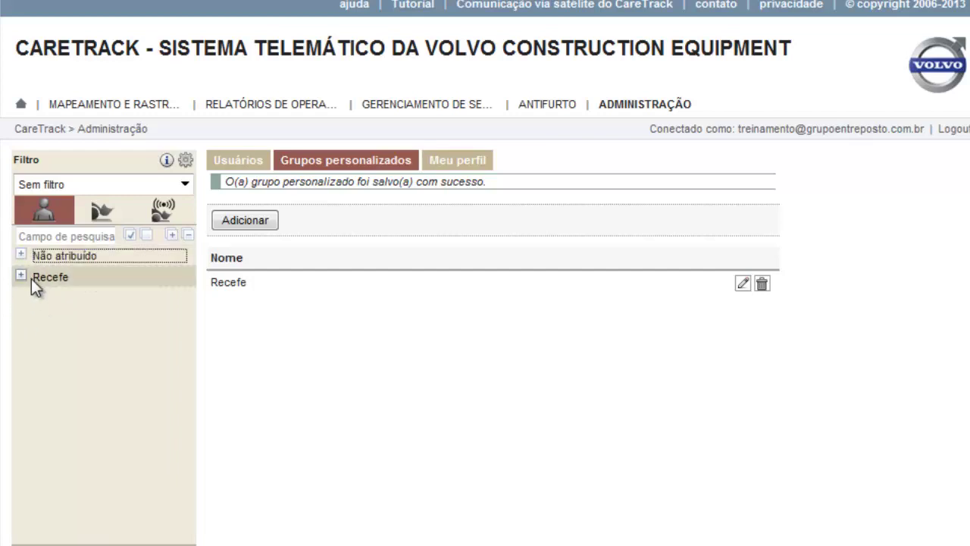
pyautogui.click(21, 275)
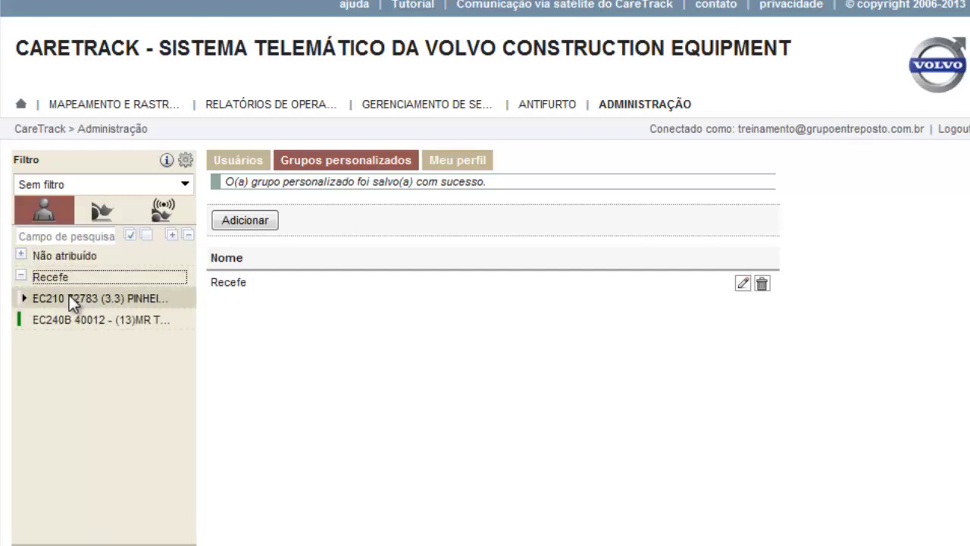
pyautogui.click(22, 275)
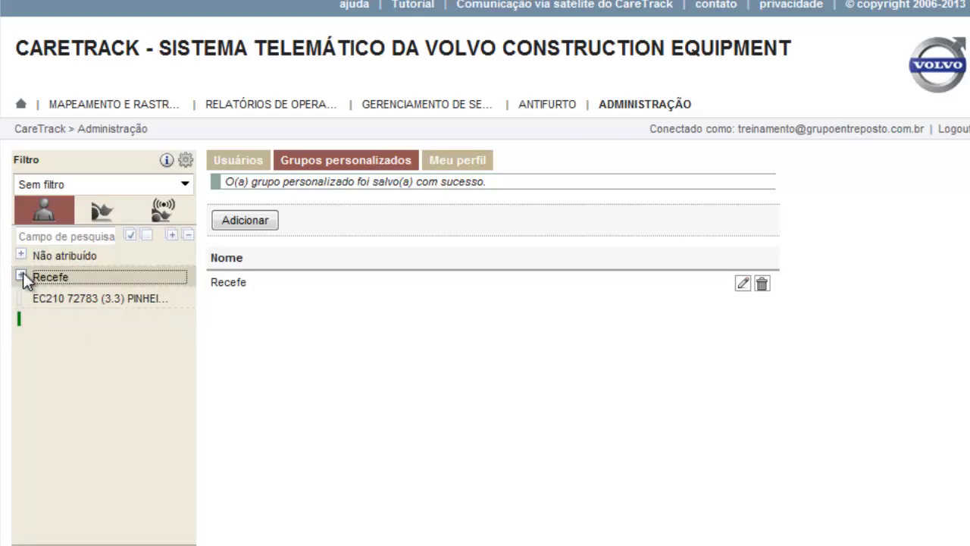
pyautogui.click(21, 255)
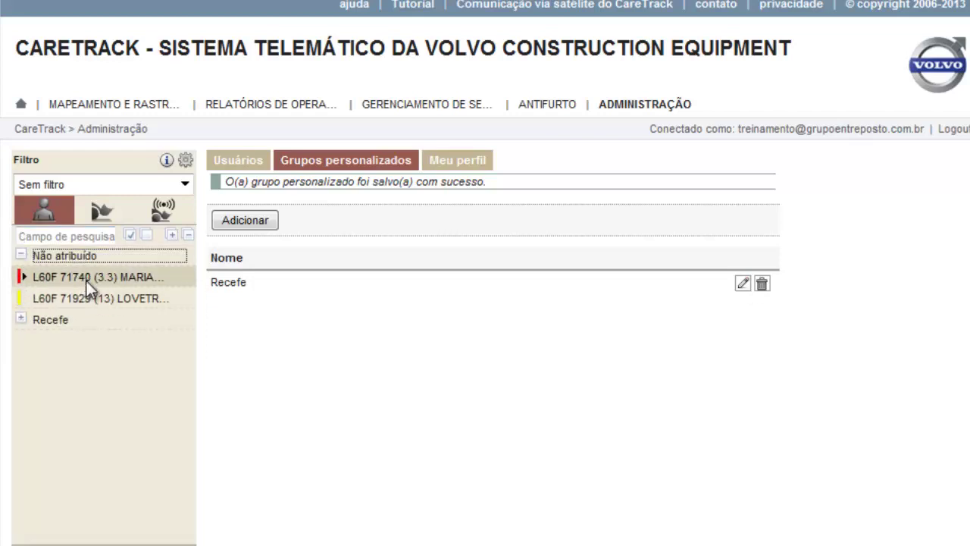
pyautogui.click(260, 221)
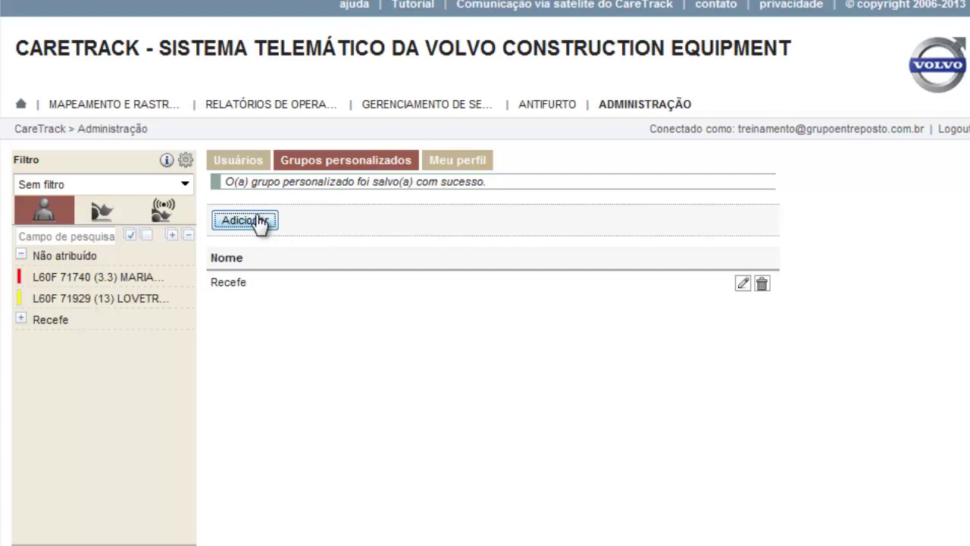
# Start a new custom group named Fortaleza and select L60F 71740 and L60F 71929 in the tree
pyautogui.click(260, 220)
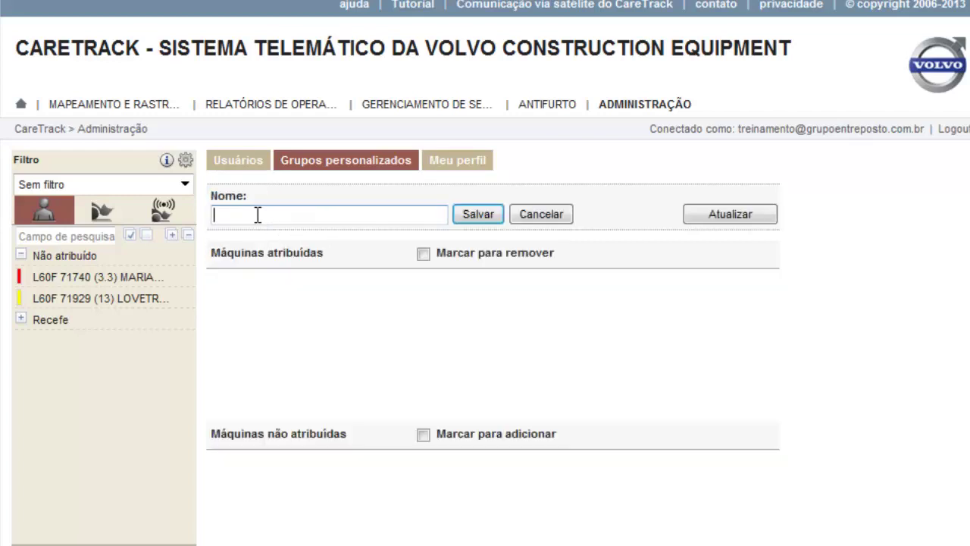
pyautogui.write('Fortaleza')
pyautogui.click(73, 274)
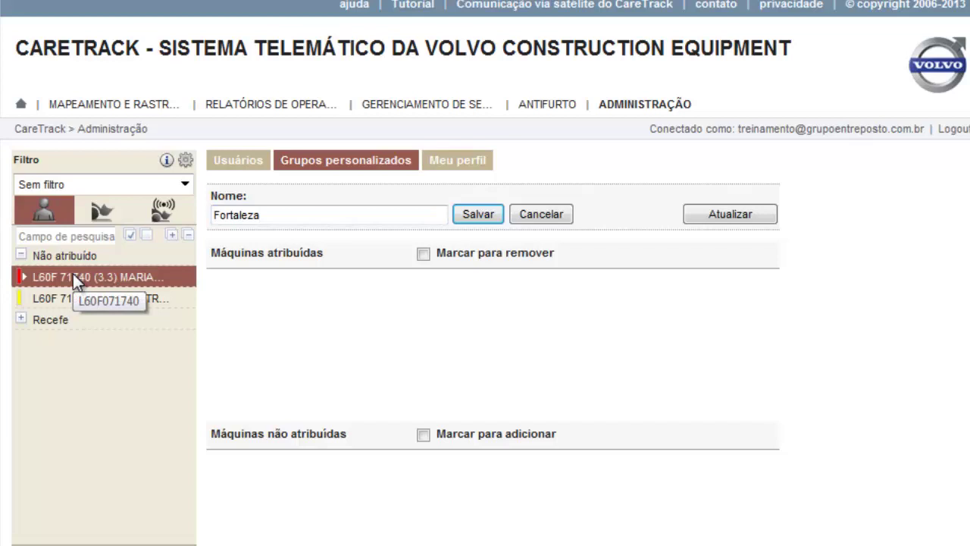
pyautogui.click(58, 297)
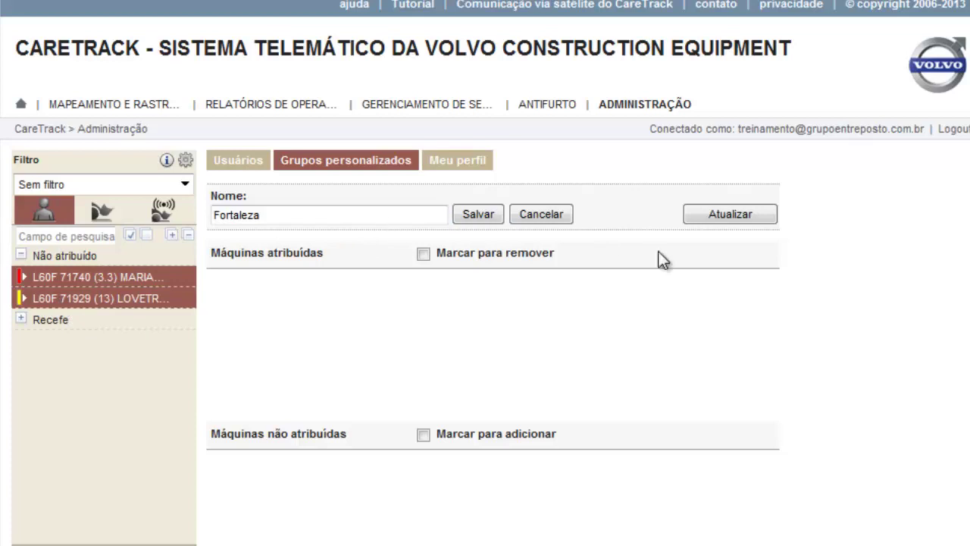
# Refresh the machine lists, tick both L60F machines for the group, and save Fortaleza
pyautogui.click(732, 220)
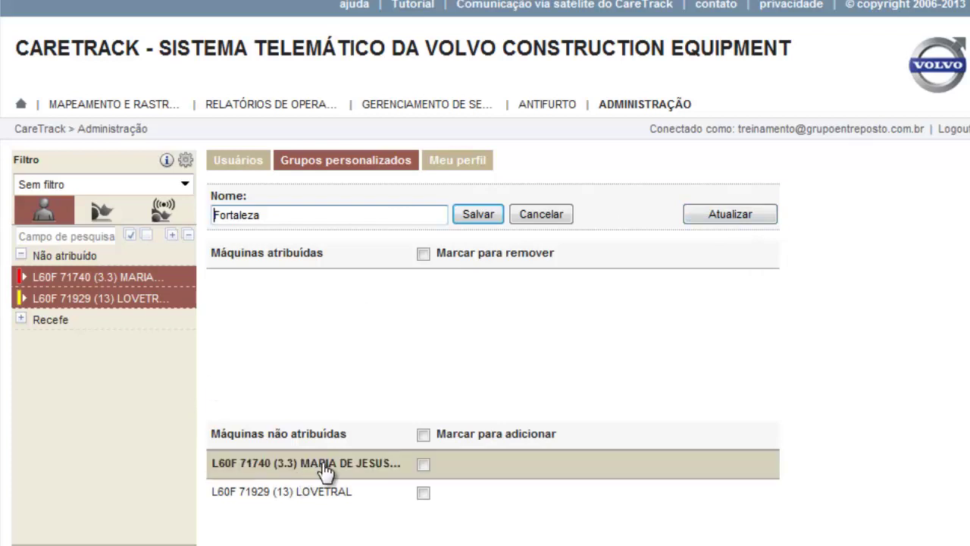
pyautogui.click(423, 465)
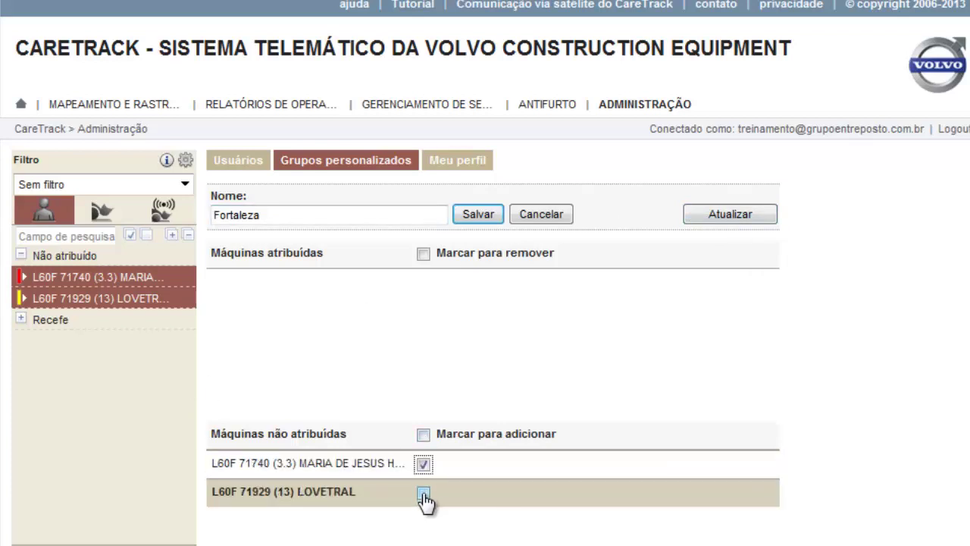
pyautogui.click(423, 494)
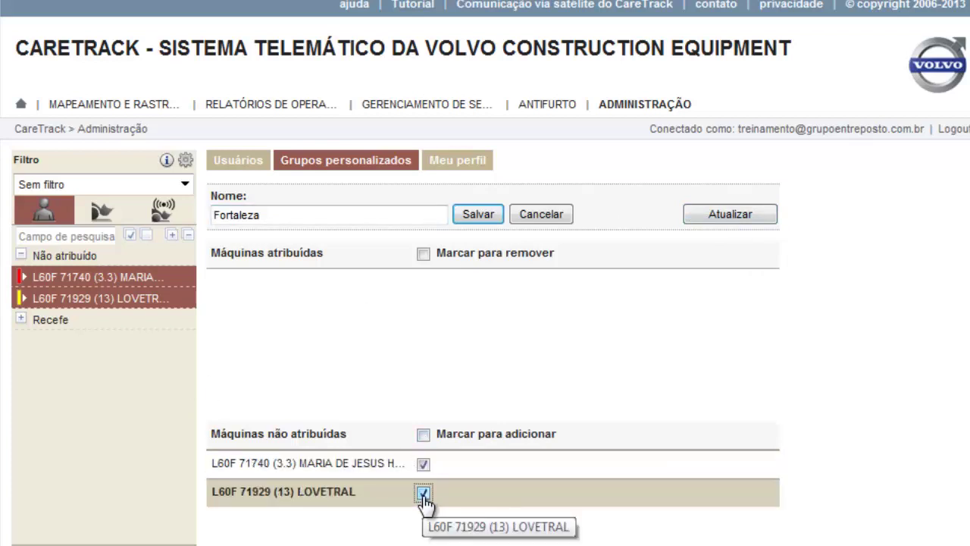
pyautogui.click(478, 217)
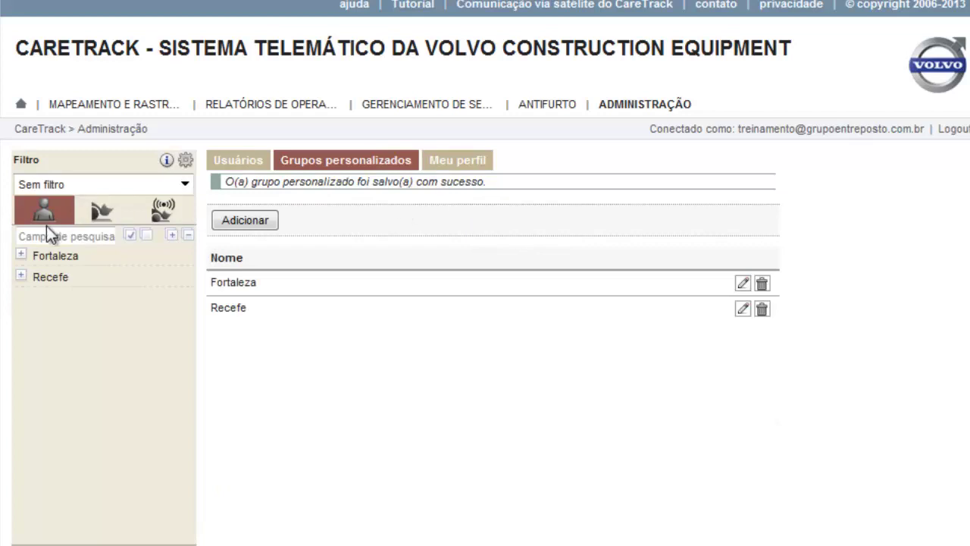
# Expand Fortaleza and Recefe in the Filtro tree, select EC240B 40012, then select the Recefe group
pyautogui.click(21, 255)
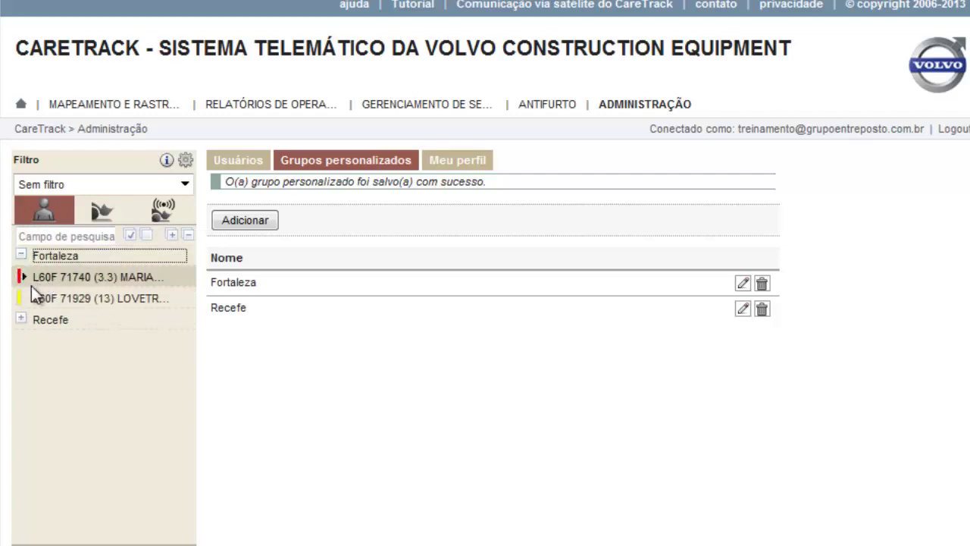
pyautogui.click(20, 320)
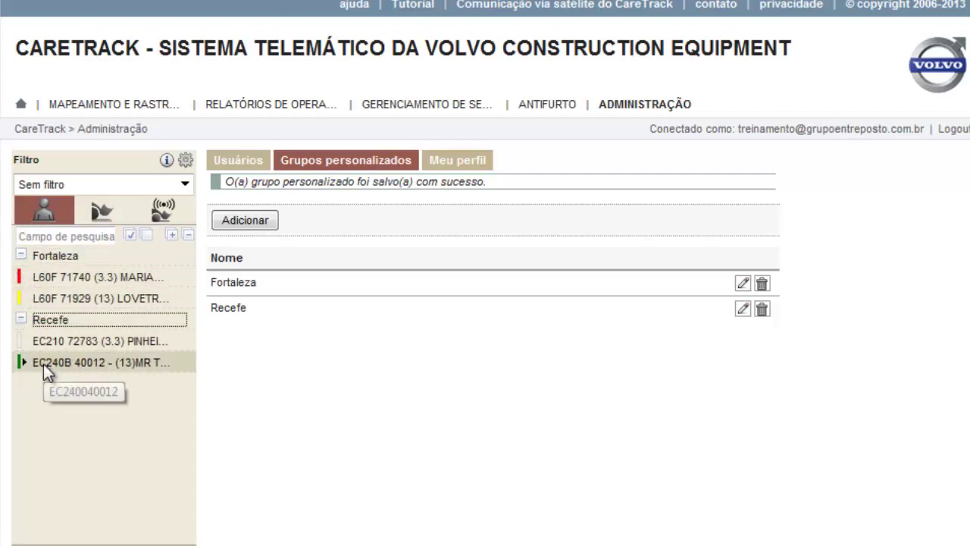
pyautogui.click(43, 367)
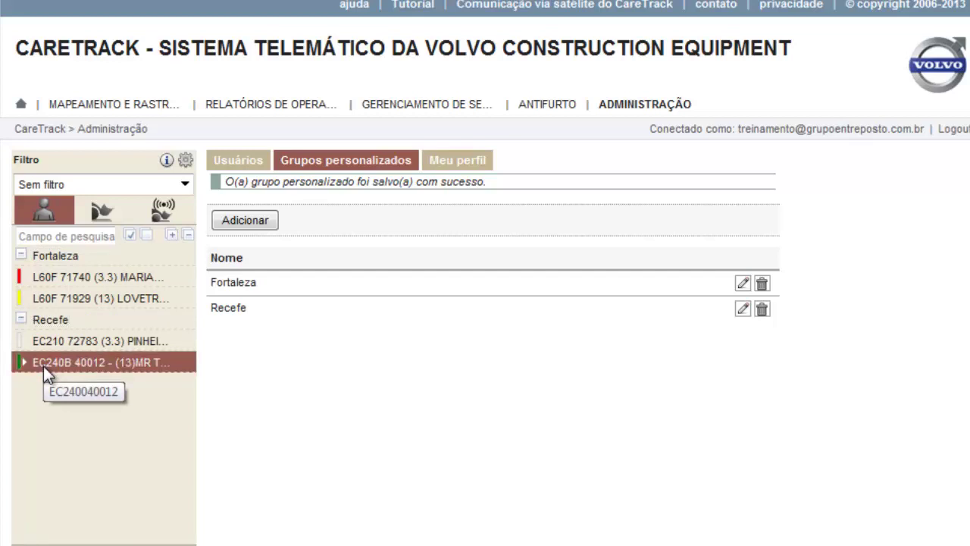
pyautogui.click(20, 319)
pyautogui.click(38, 320)
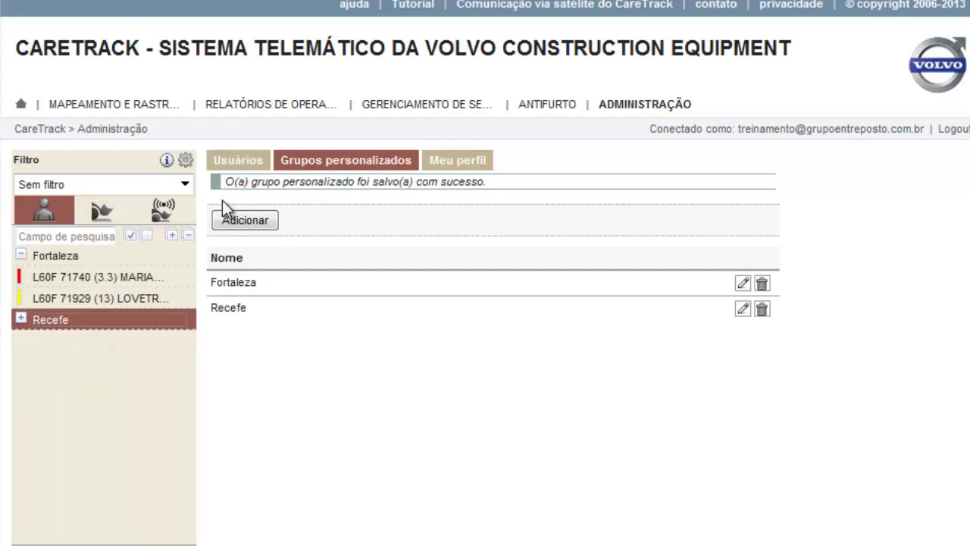
# View the machines on the tracking map, then return to the Meu perfil administration page
pyautogui.click(121, 108)
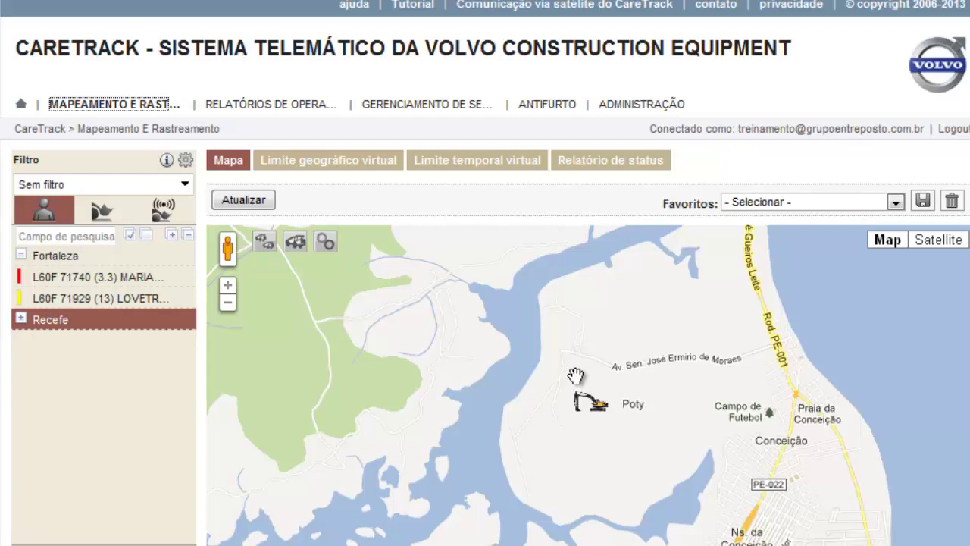
pyautogui.click(641, 106)
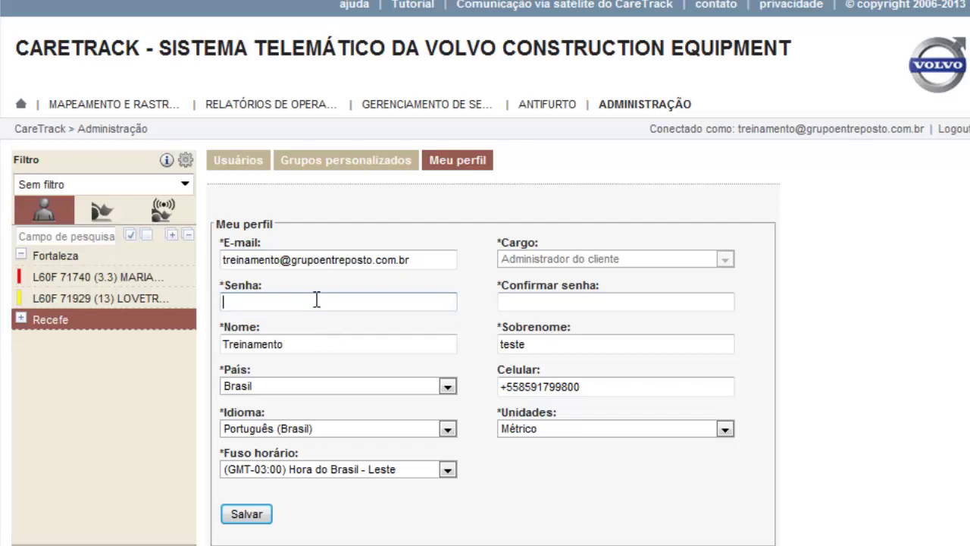
# Review the password, mobile number and surname fields, then save the profile details
pyautogui.click(528, 305)
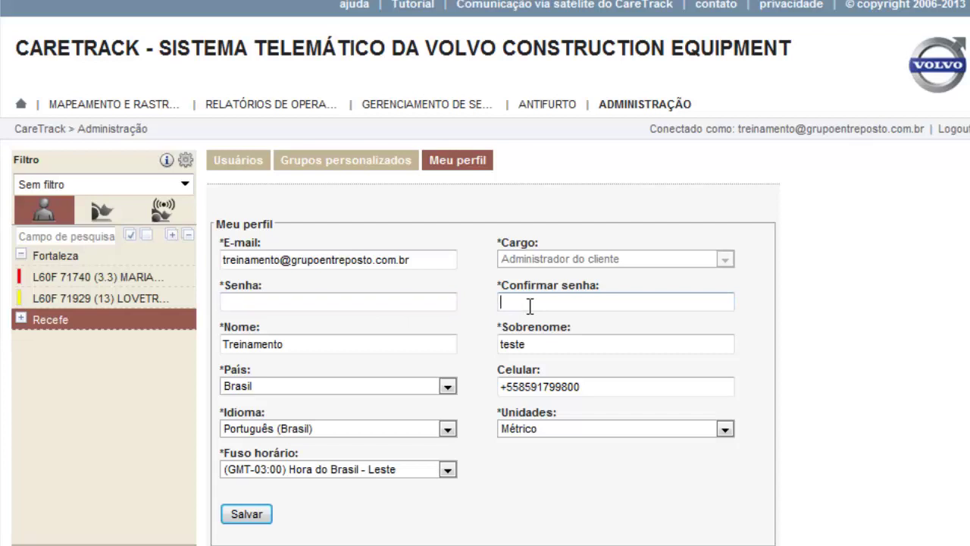
pyautogui.click(350, 302)
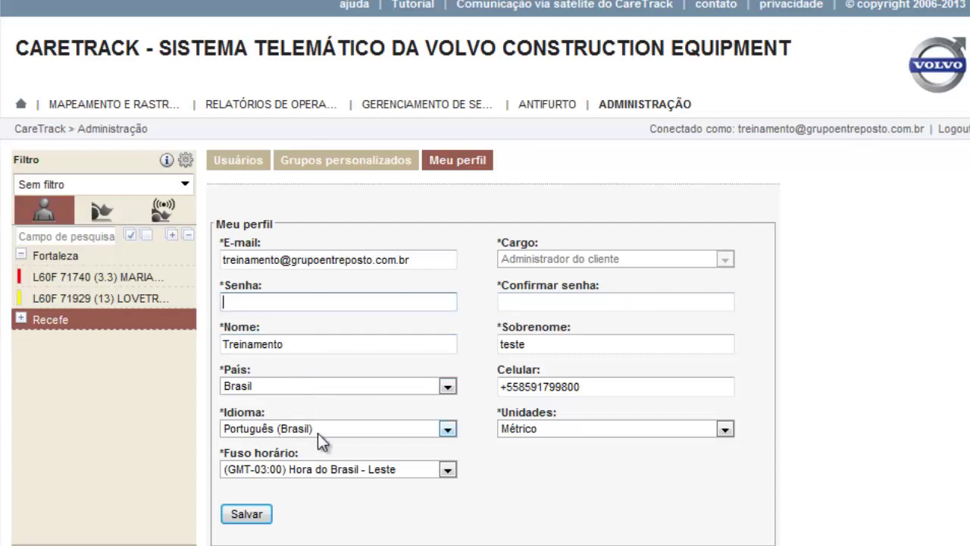
pyautogui.click(592, 389)
pyautogui.click(533, 342)
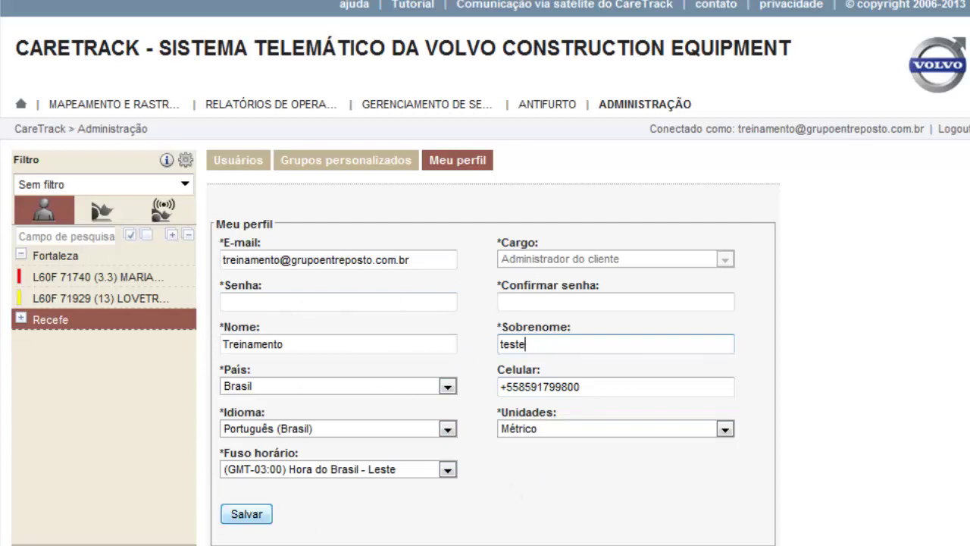
pyautogui.click(252, 526)
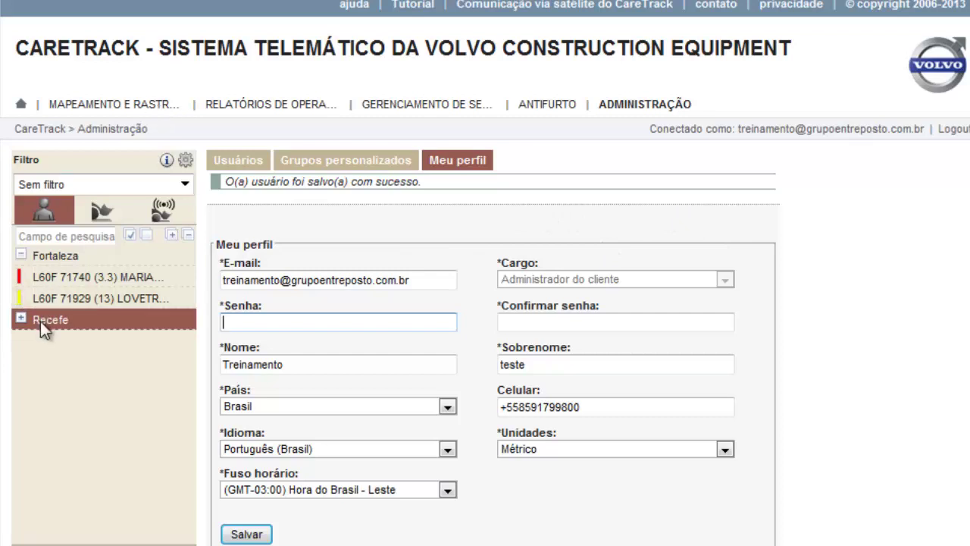
# Collapse Fortaleza, expand Recefe and select machine EC240B 40012
pyautogui.click(21, 255)
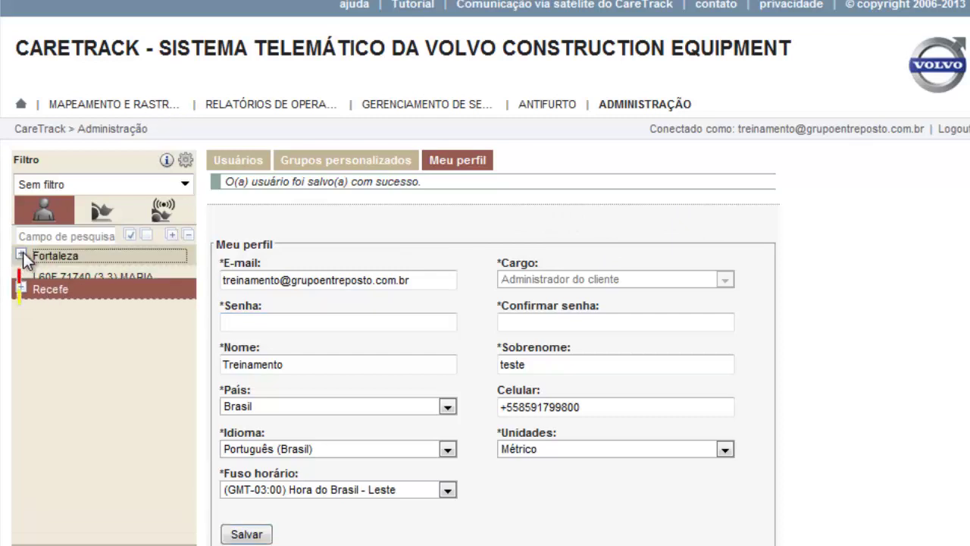
pyautogui.click(20, 276)
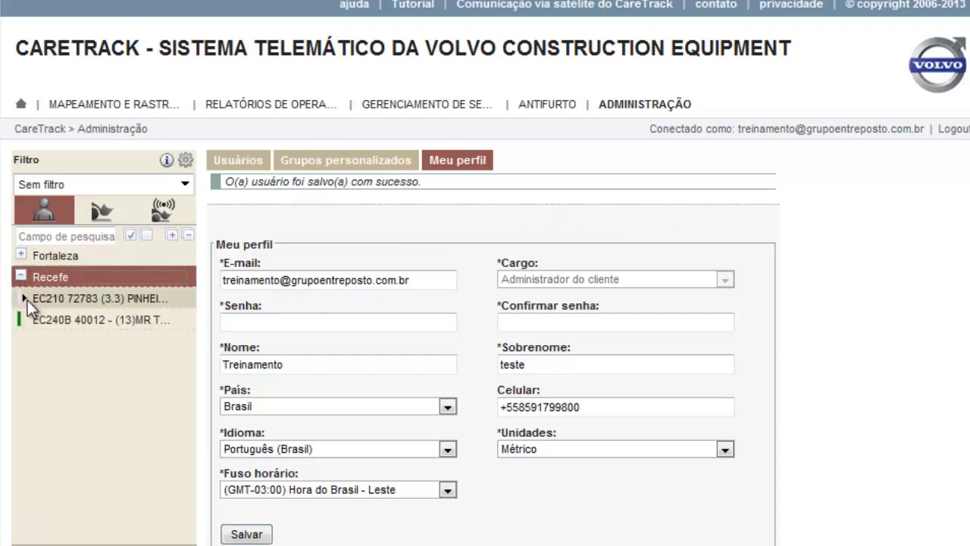
pyautogui.click(62, 318)
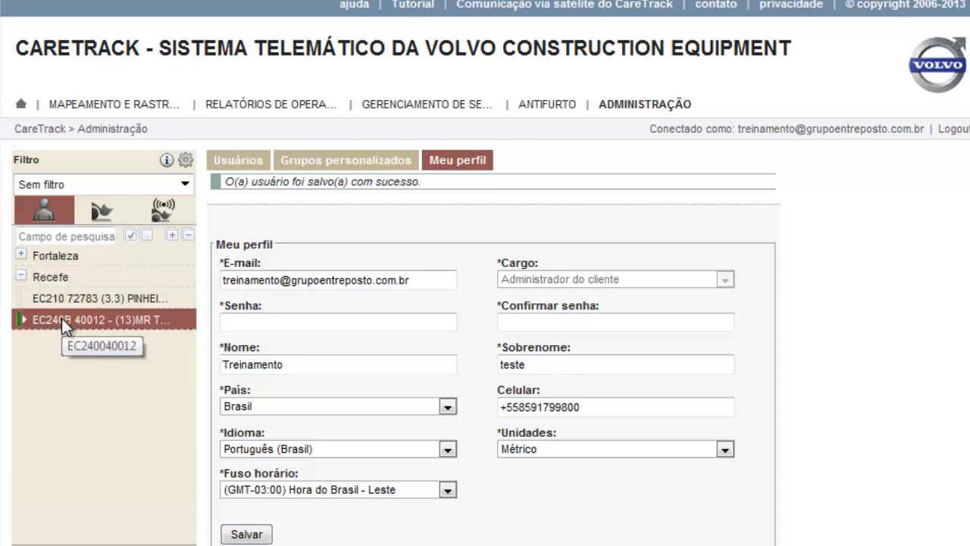
# Show EC240B 40012 on the tracking map in satellite view, zoomed in near Poty
pyautogui.click(93, 107)
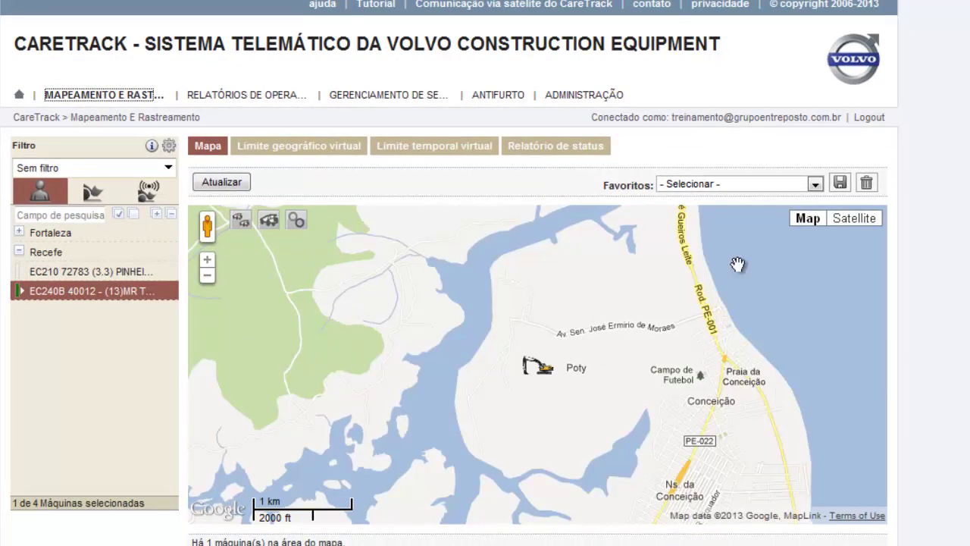
pyautogui.click(856, 219)
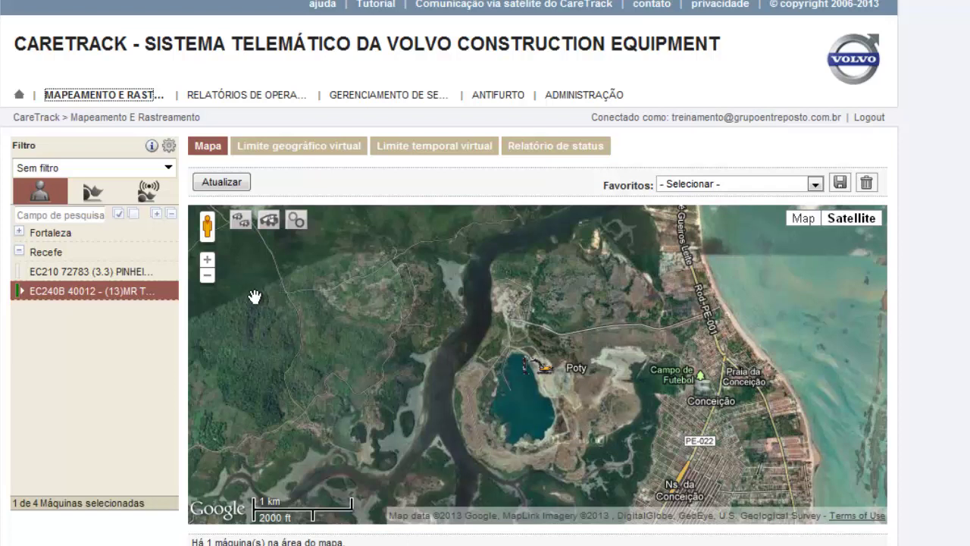
pyautogui.click(208, 262)
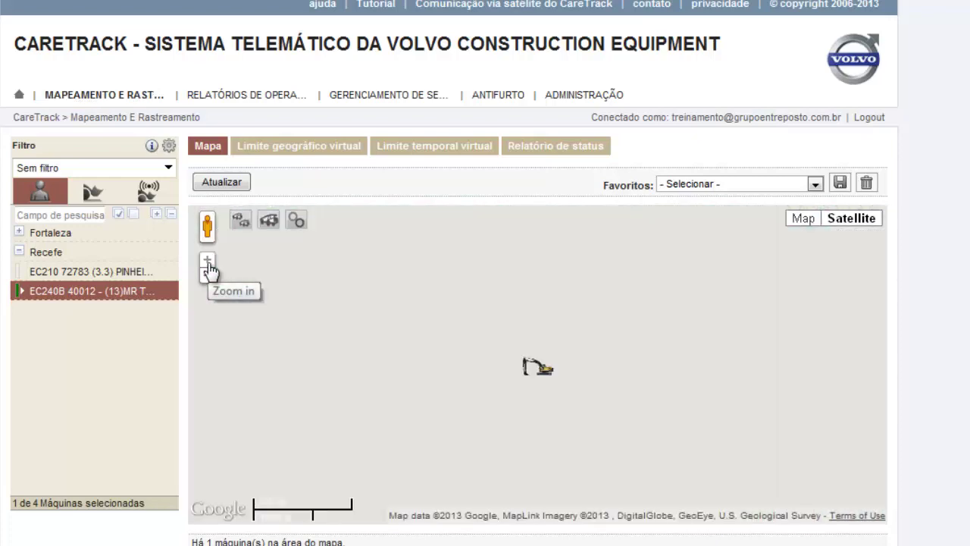